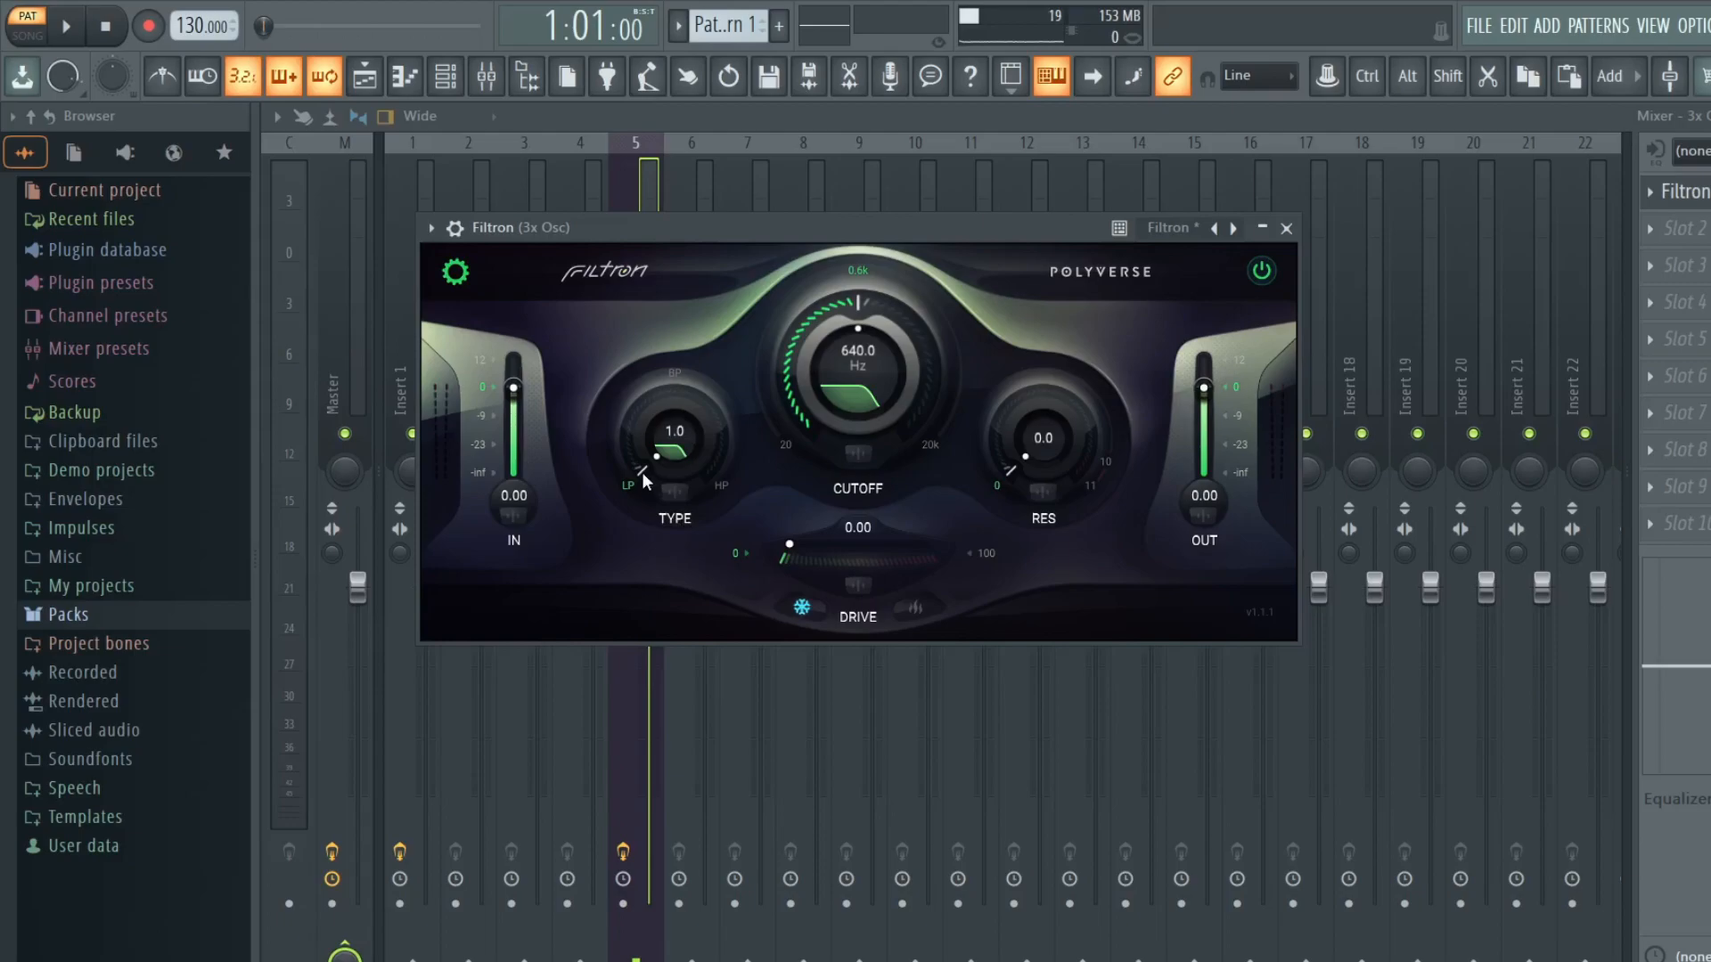
# Set Filtron's filter type to about 2.8 and its cutoff to about 471.2 Hz, leaving resonance at 0.
pyautogui.moveTo(646, 448); pyautogui.dragTo(804, 262)
pyautogui.moveTo(717, 379)
pyautogui.mouseDown()
pyautogui.moveTo(713, 339)
pyautogui.moveTo(677, 419)
pyautogui.moveTo(650, 399)
pyautogui.moveTo(688, 361)
pyautogui.moveTo(714, 367)
pyautogui.mouseUp()
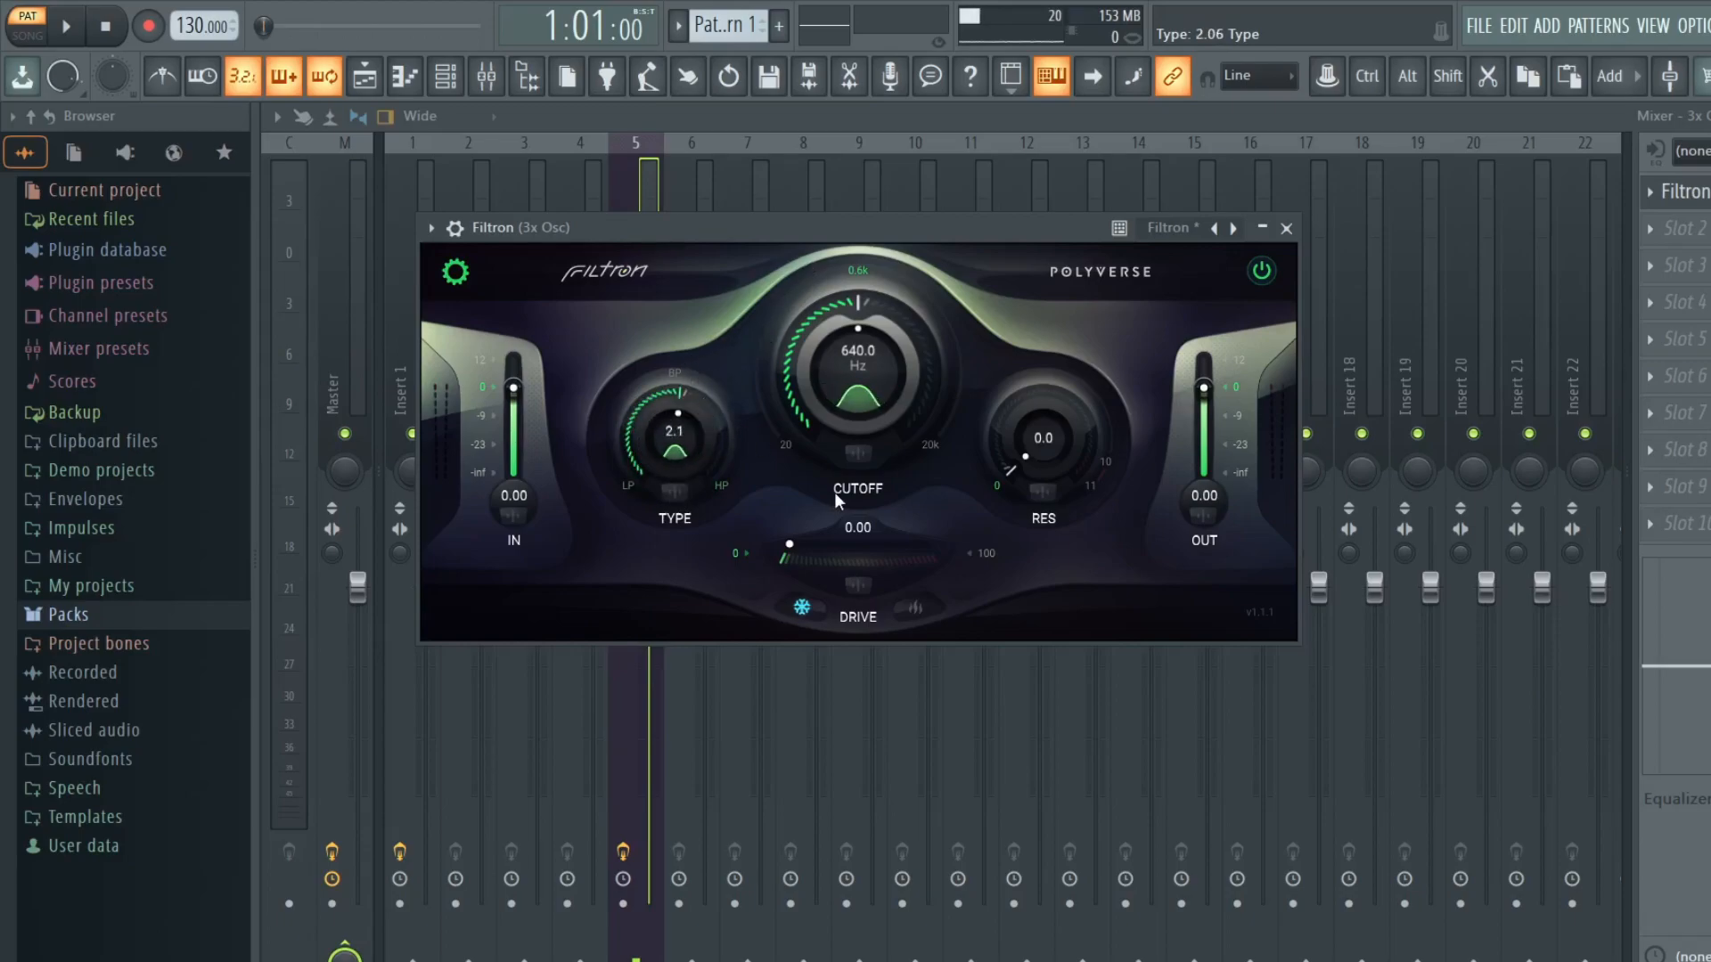
pyautogui.moveTo(848, 350)
pyautogui.mouseDown()
pyautogui.moveTo(839, 389)
pyautogui.moveTo(844, 338)
pyautogui.moveTo(865, 320)
pyautogui.moveTo(847, 498)
pyautogui.moveTo(852, 410)
pyautogui.moveTo(886, 335)
pyautogui.moveTo(842, 362)
pyautogui.moveTo(870, 314)
pyautogui.moveTo(884, 350)
pyautogui.moveTo(870, 335)
pyautogui.moveTo(827, 361)
pyautogui.moveTo(849, 333)
pyautogui.mouseUp()
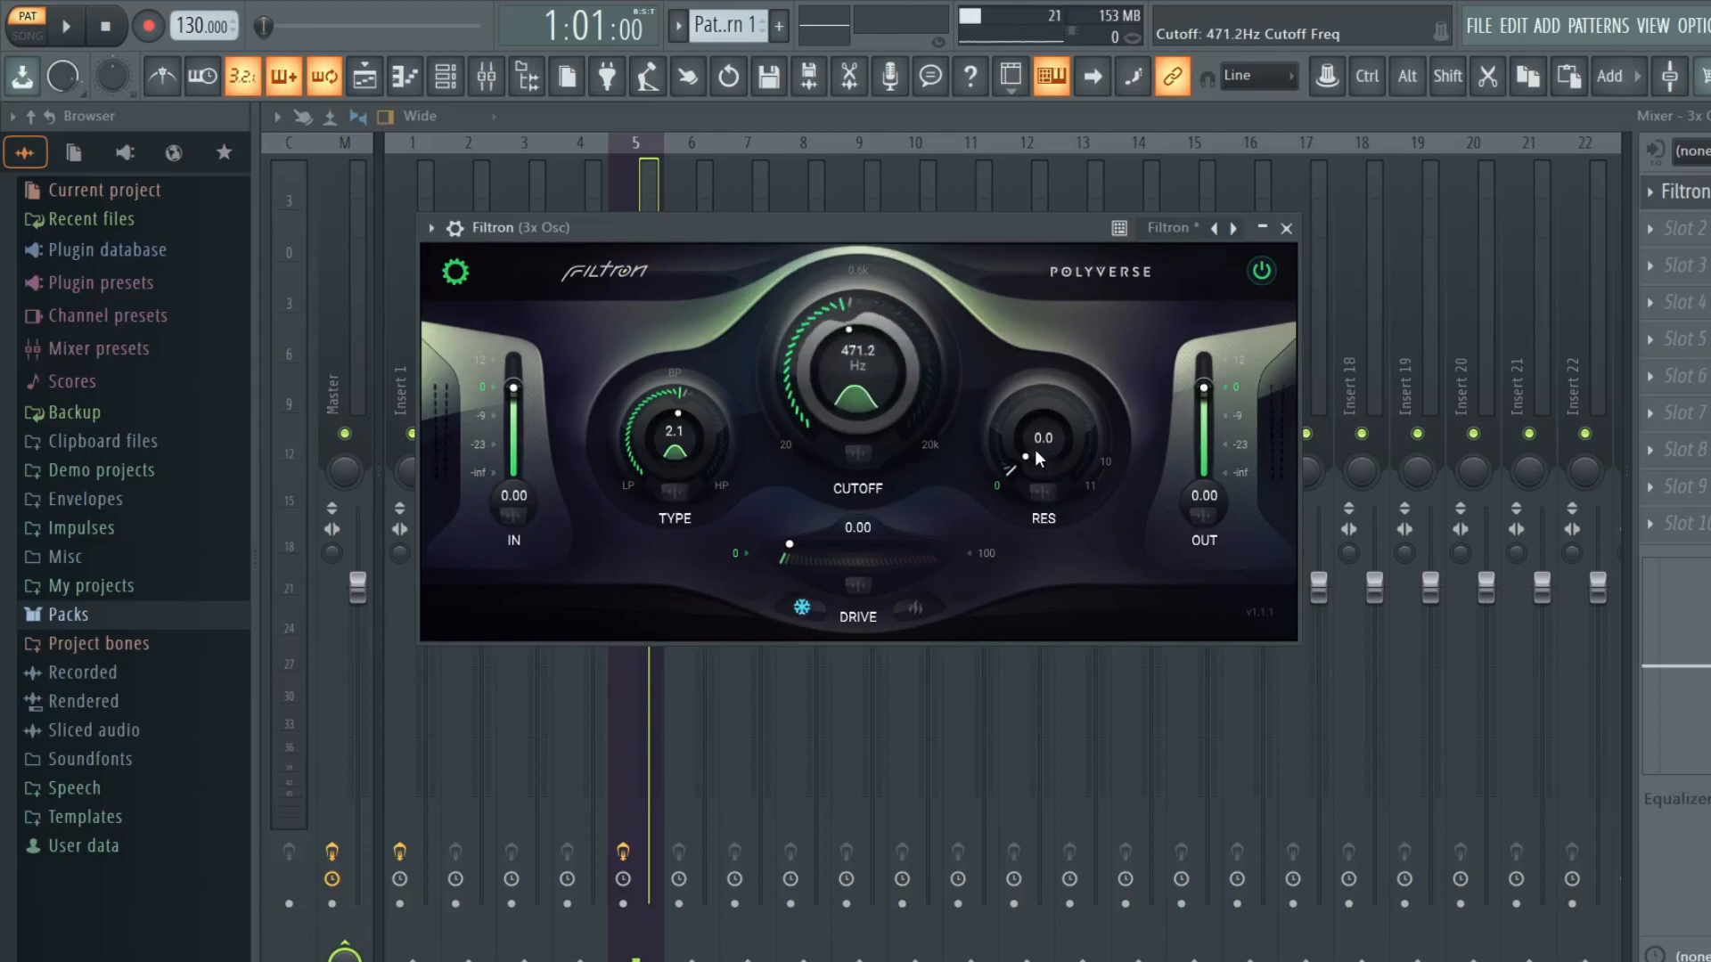
pyautogui.moveTo(675, 437); pyautogui.dragTo(675, 418)
pyautogui.moveTo(1036, 483); pyautogui.dragTo(1029, 399)
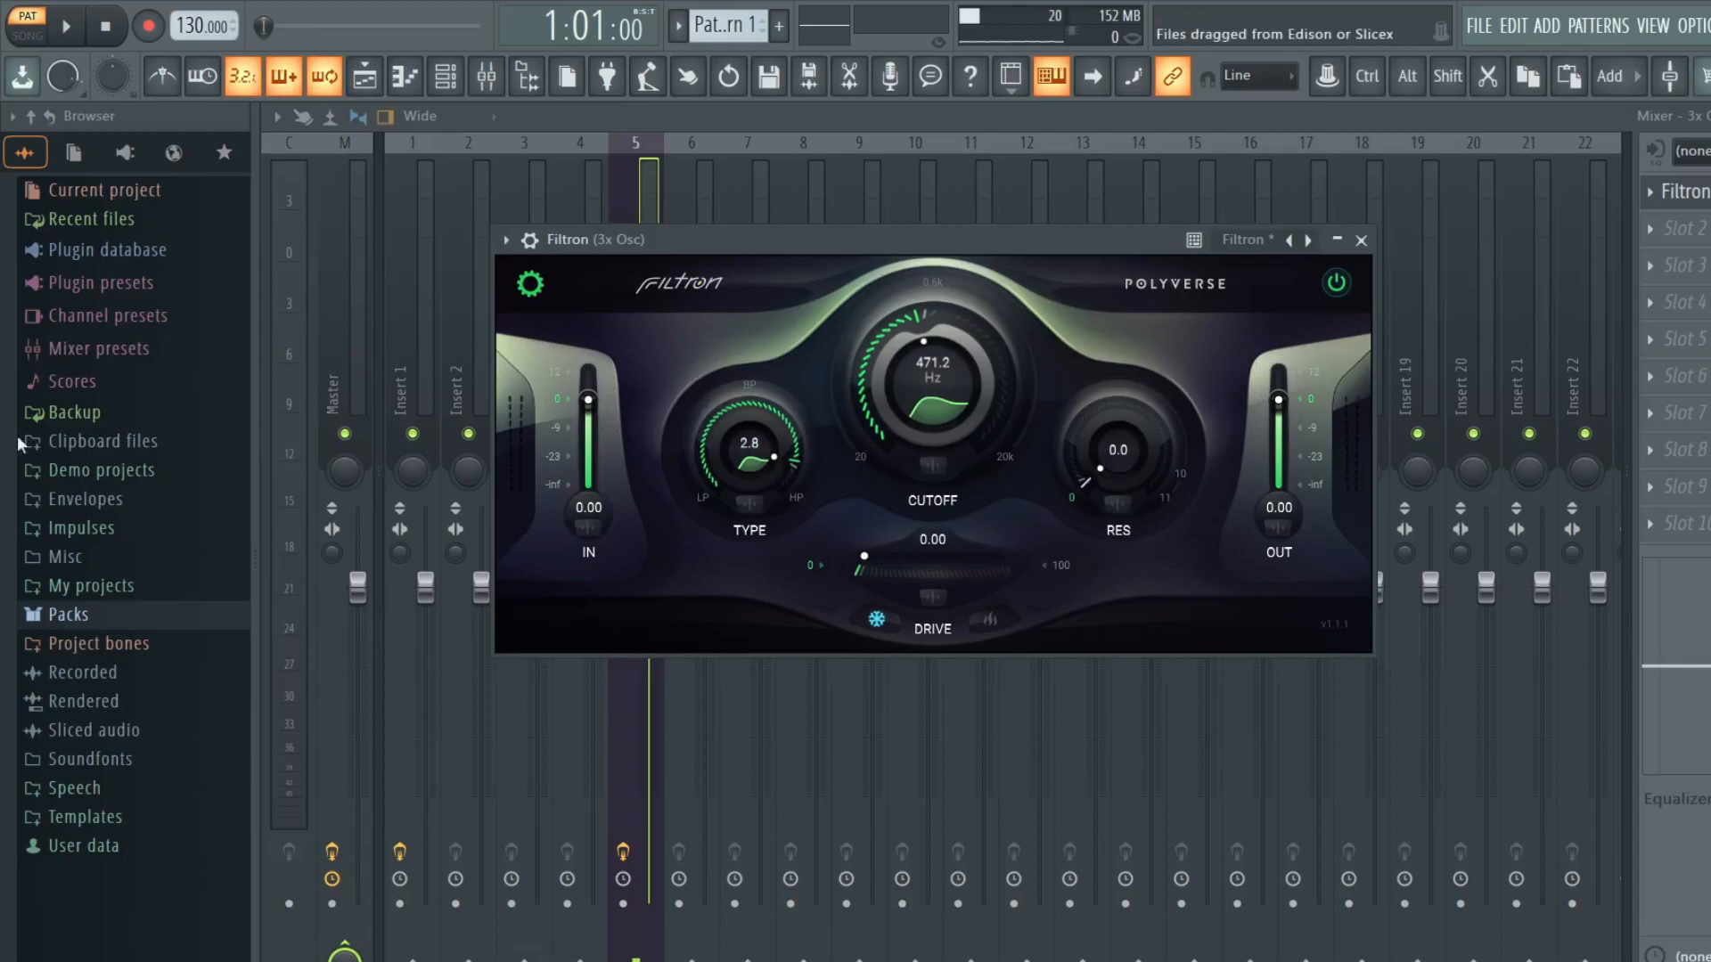
# Set the Cutoff's CV 1 modulation to unlinked stereo, with about 46.8 on the left channel and -46.8 on the right.
pyautogui.click(585, 526)
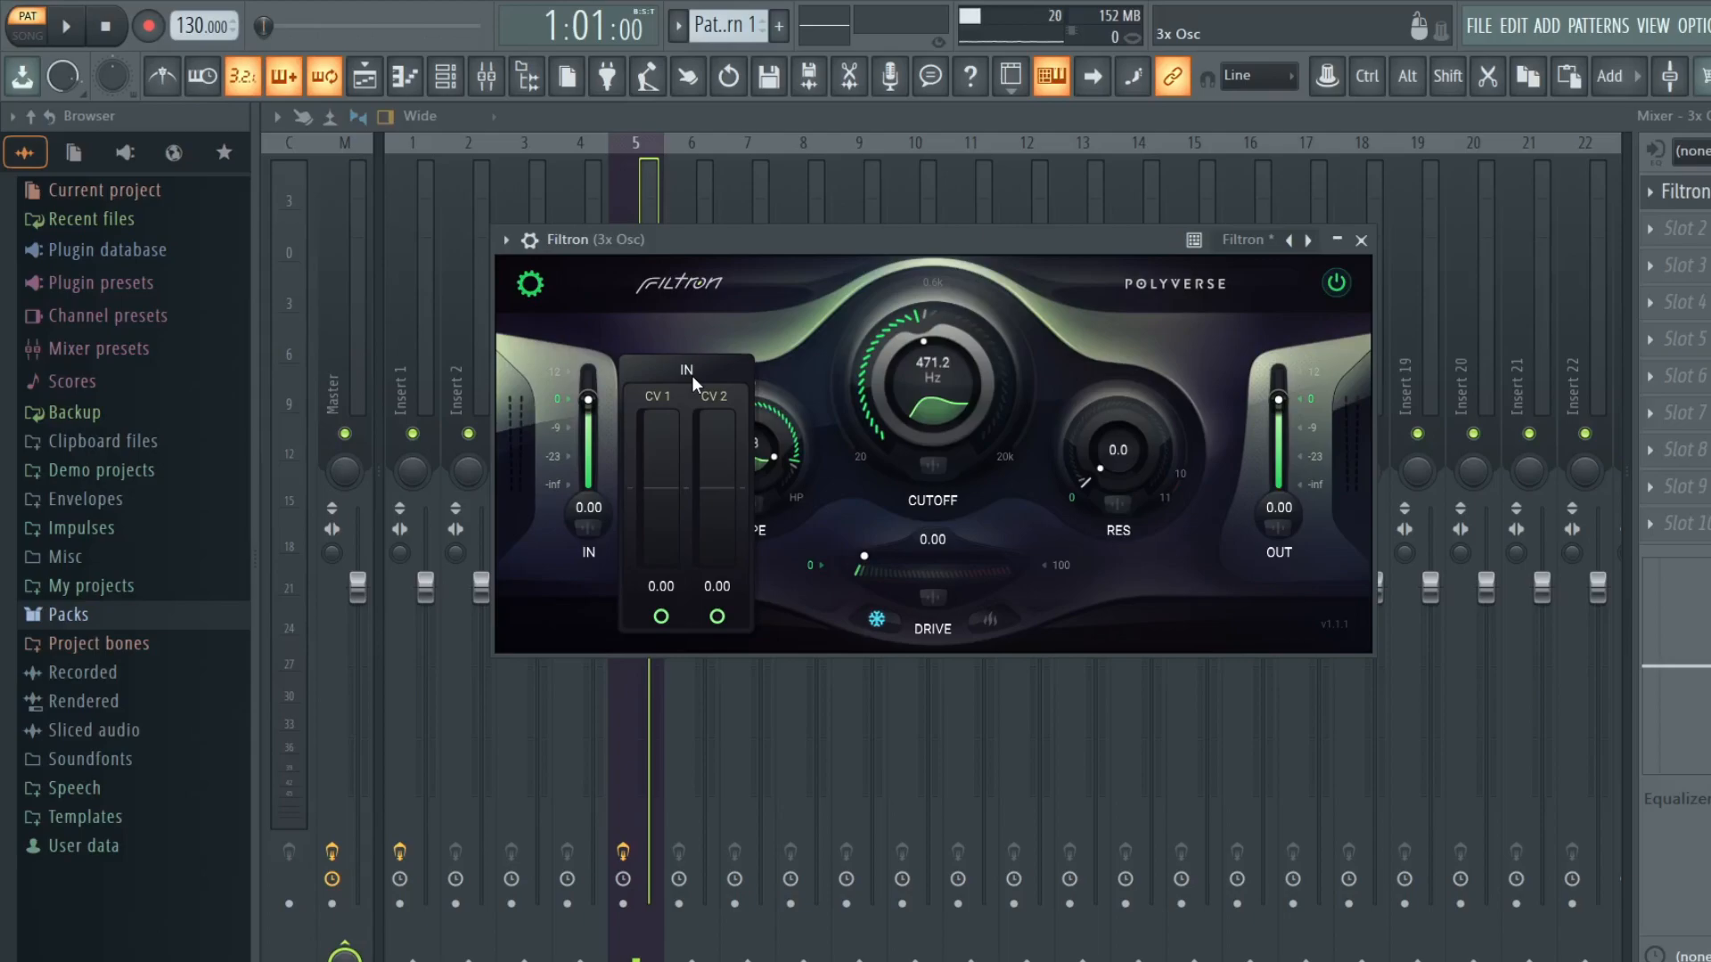
pyautogui.moveTo(732, 490); pyautogui.dragTo(735, 494)
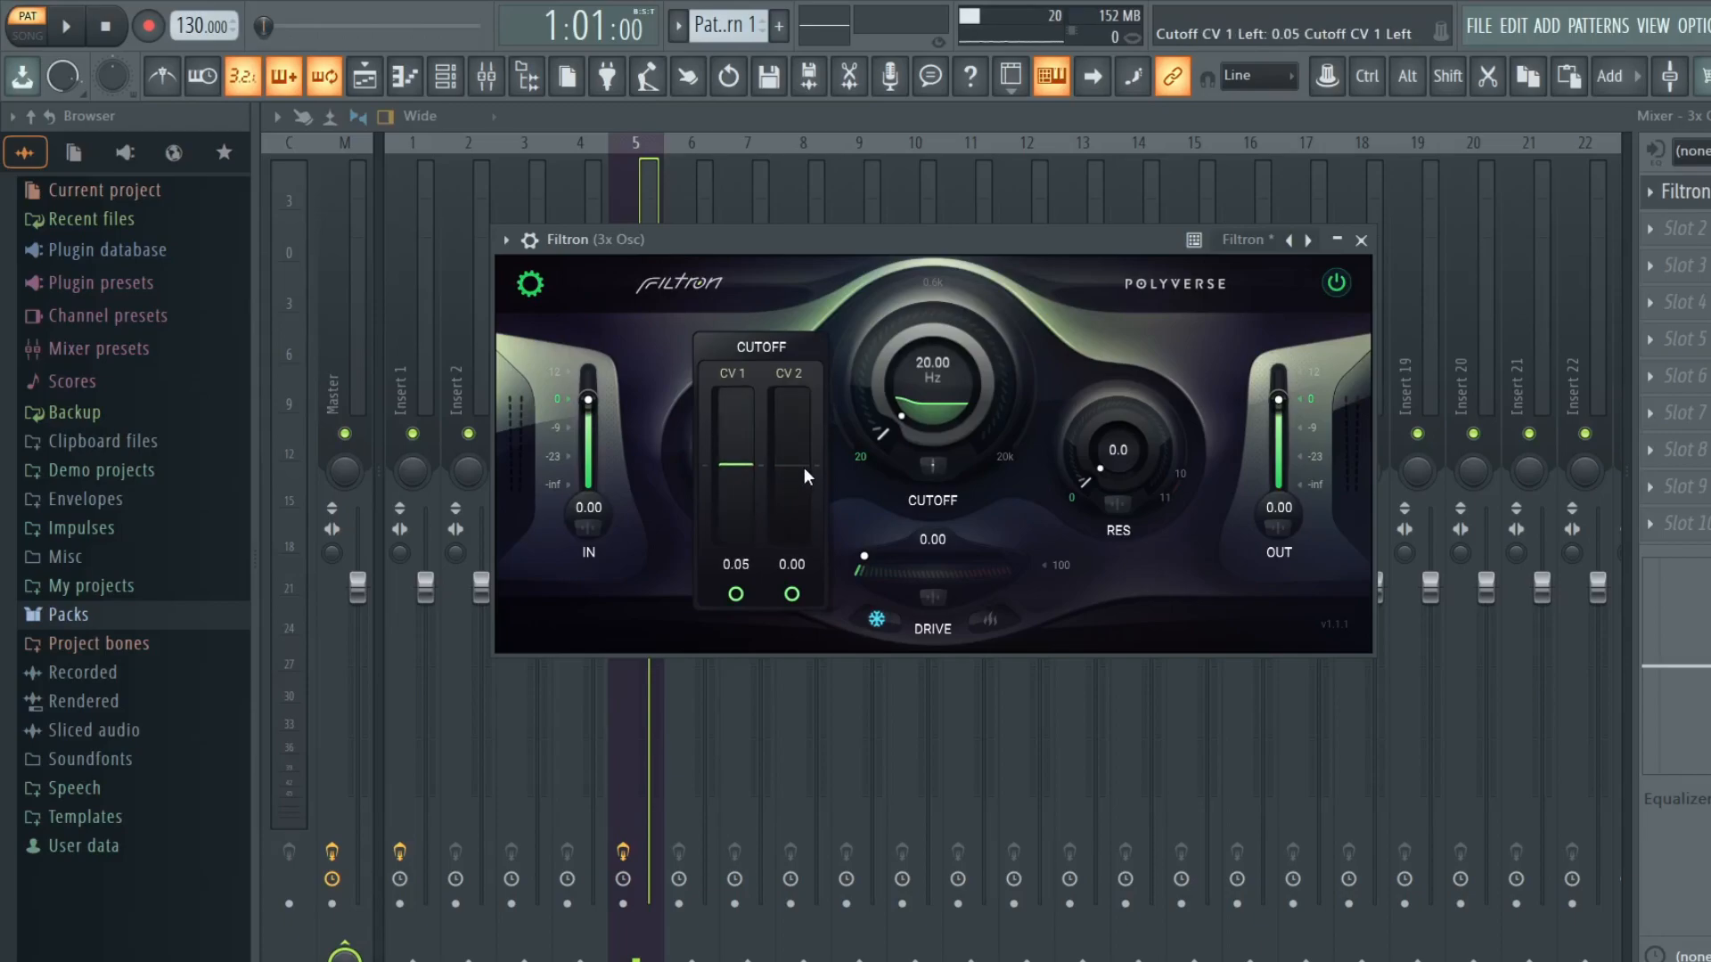
pyautogui.moveTo(746, 457); pyautogui.dragTo(746, 463)
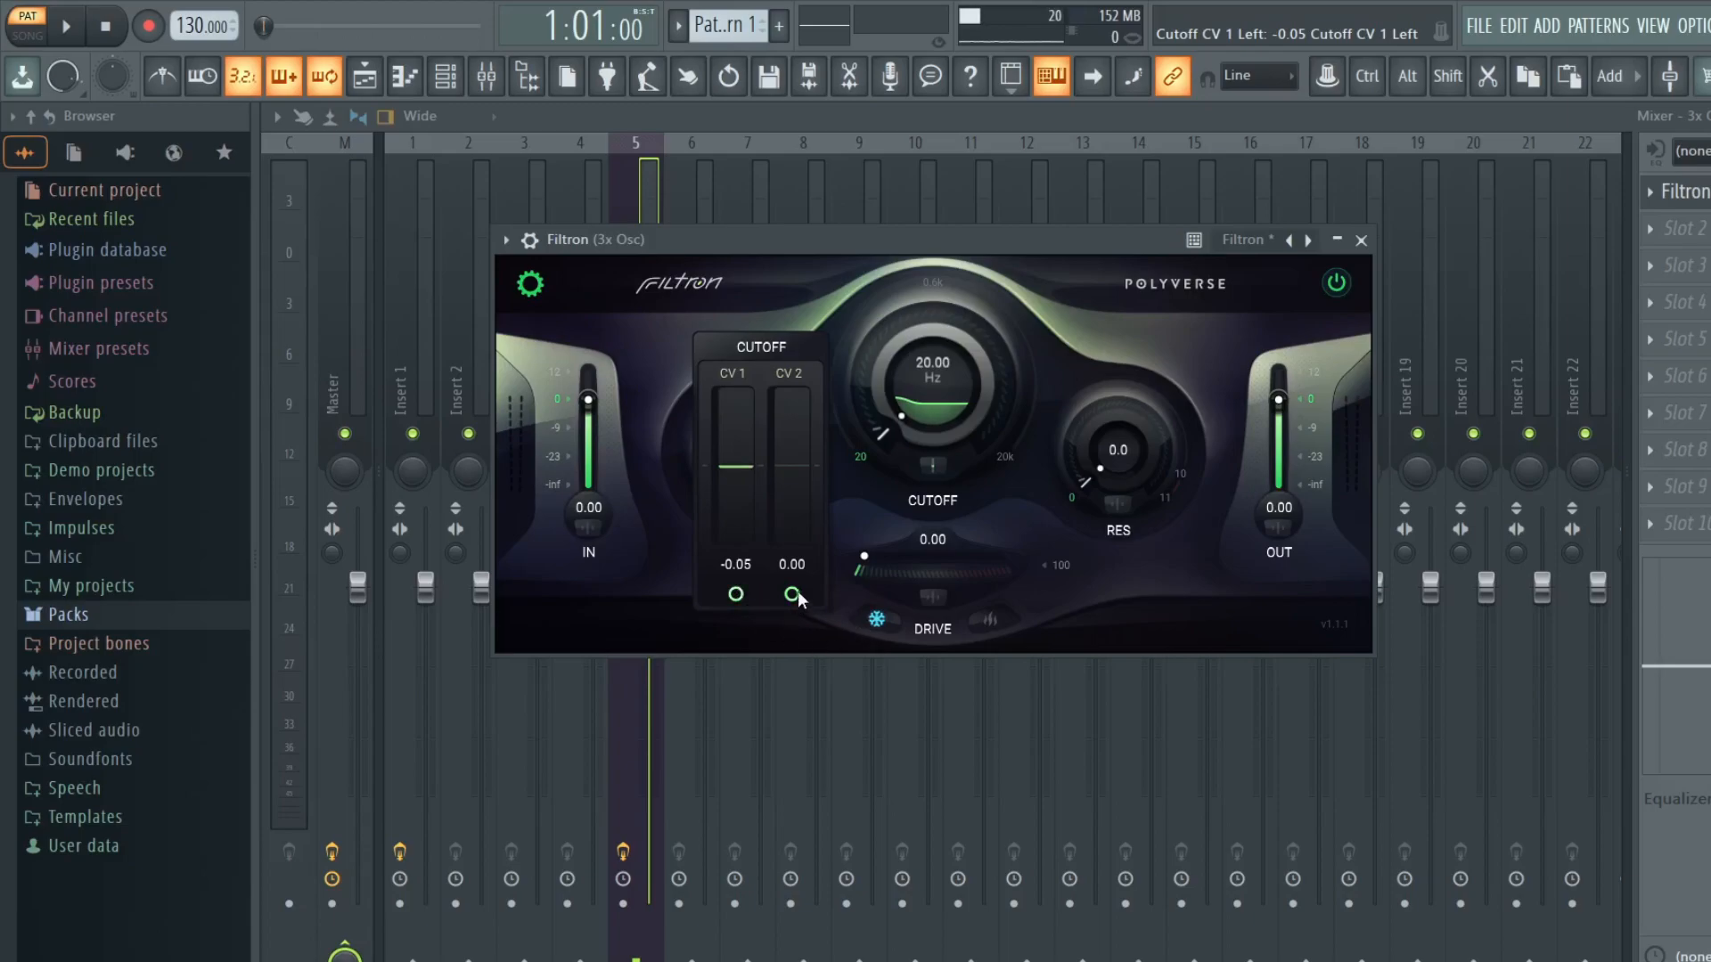
pyautogui.click(738, 596)
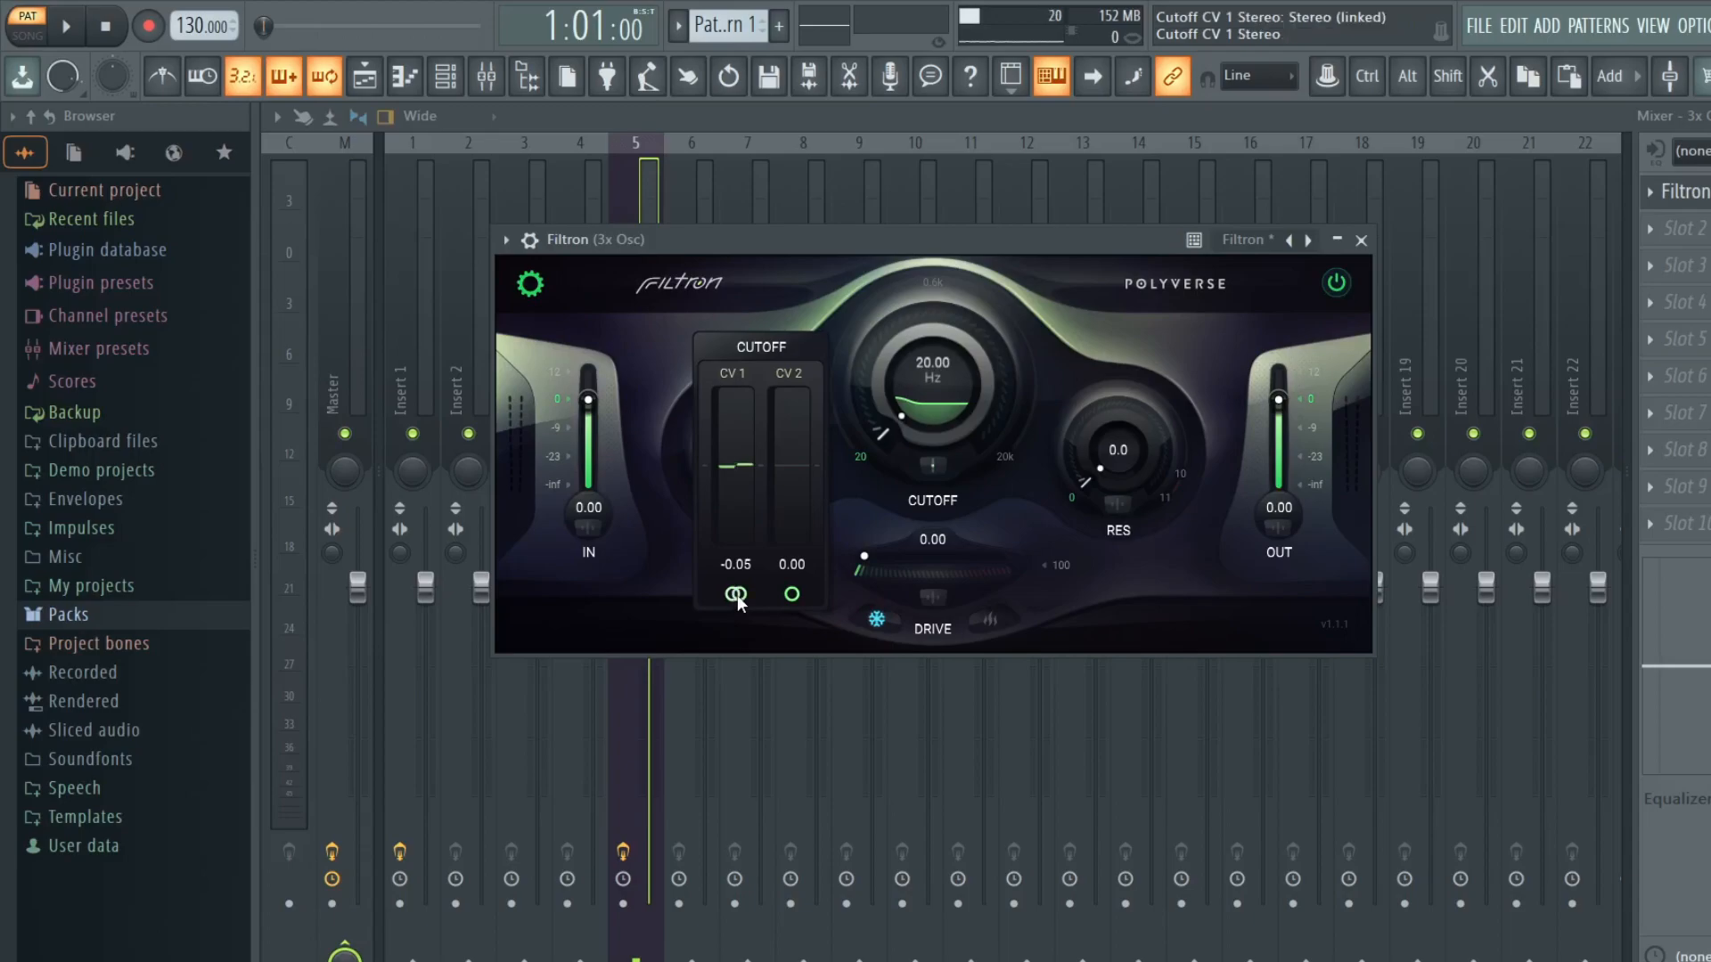
pyautogui.moveTo(725, 468); pyautogui.dragTo(744, 597)
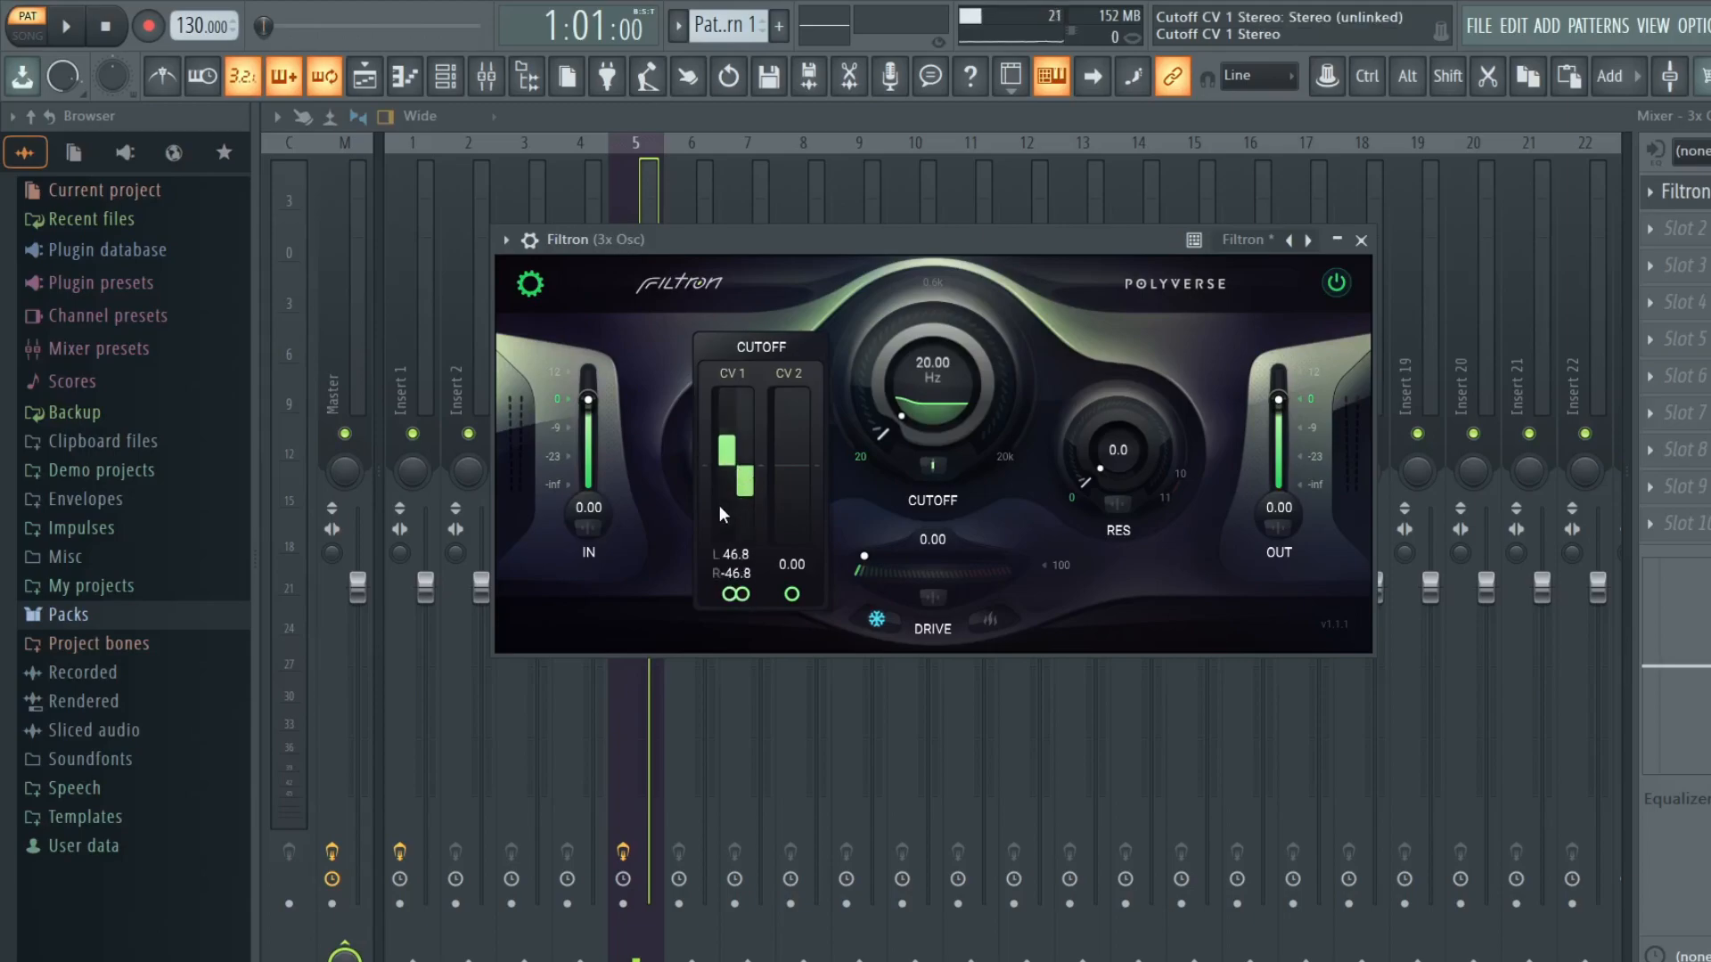
# Try out the Drive amount and toggle the drive mode to hot and back to cold.
pyautogui.moveTo(868, 571); pyautogui.dragTo(909, 647)
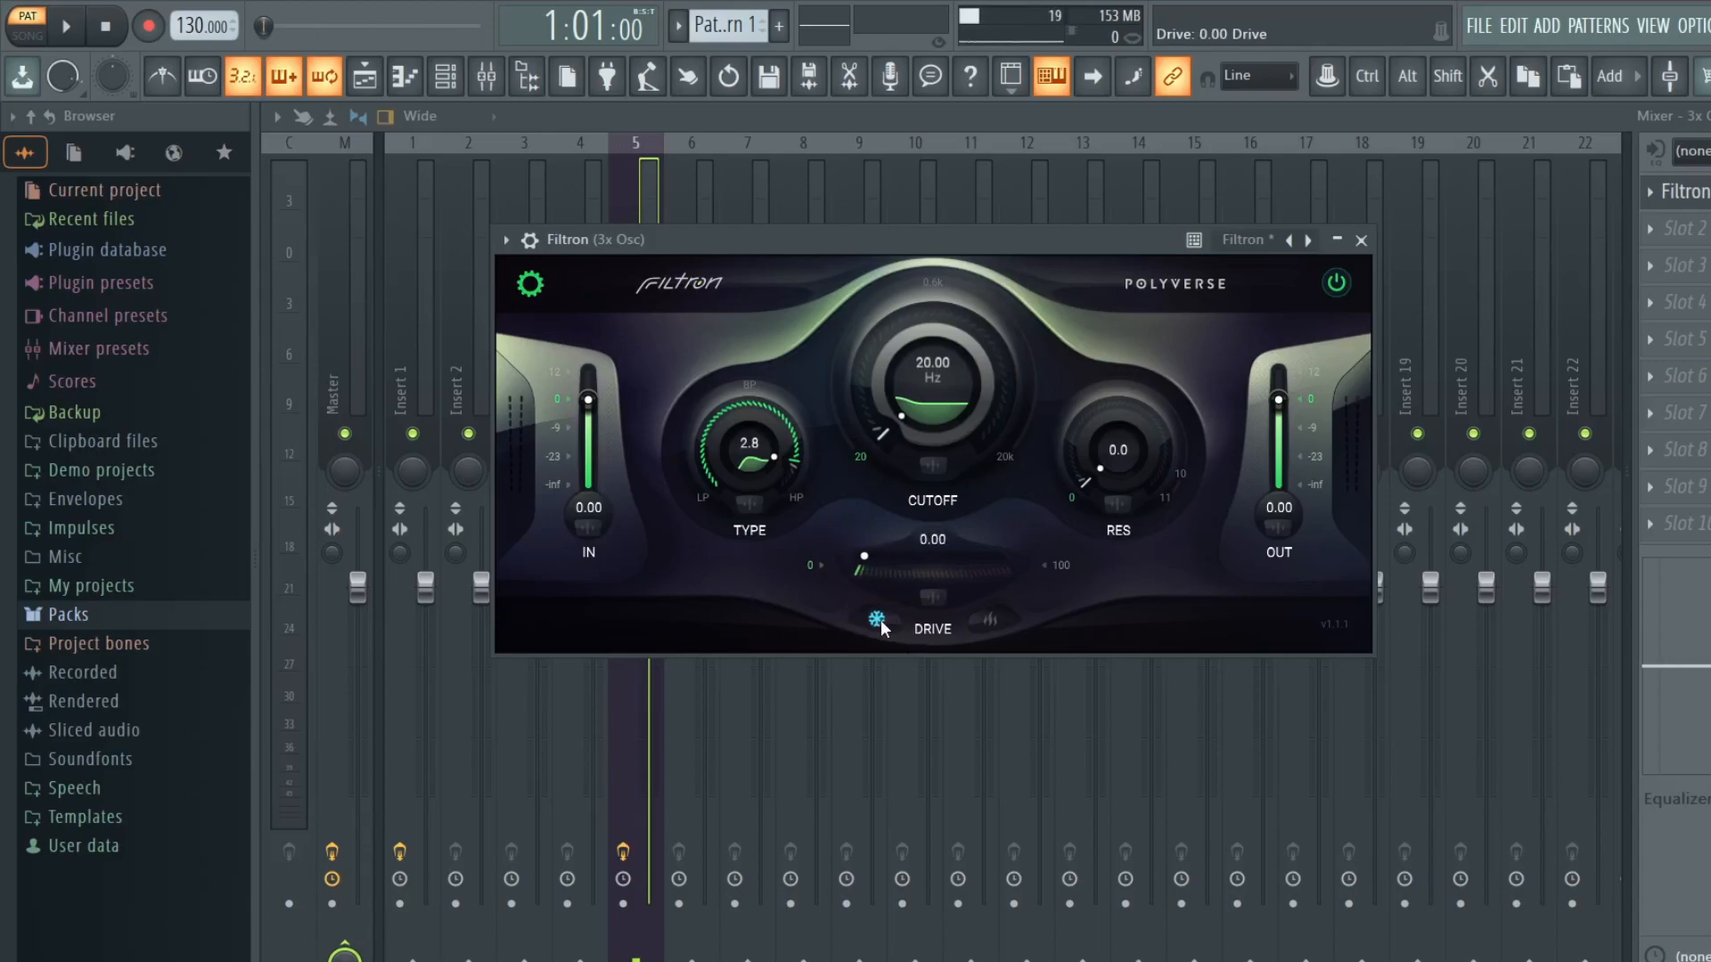
pyautogui.click(881, 619)
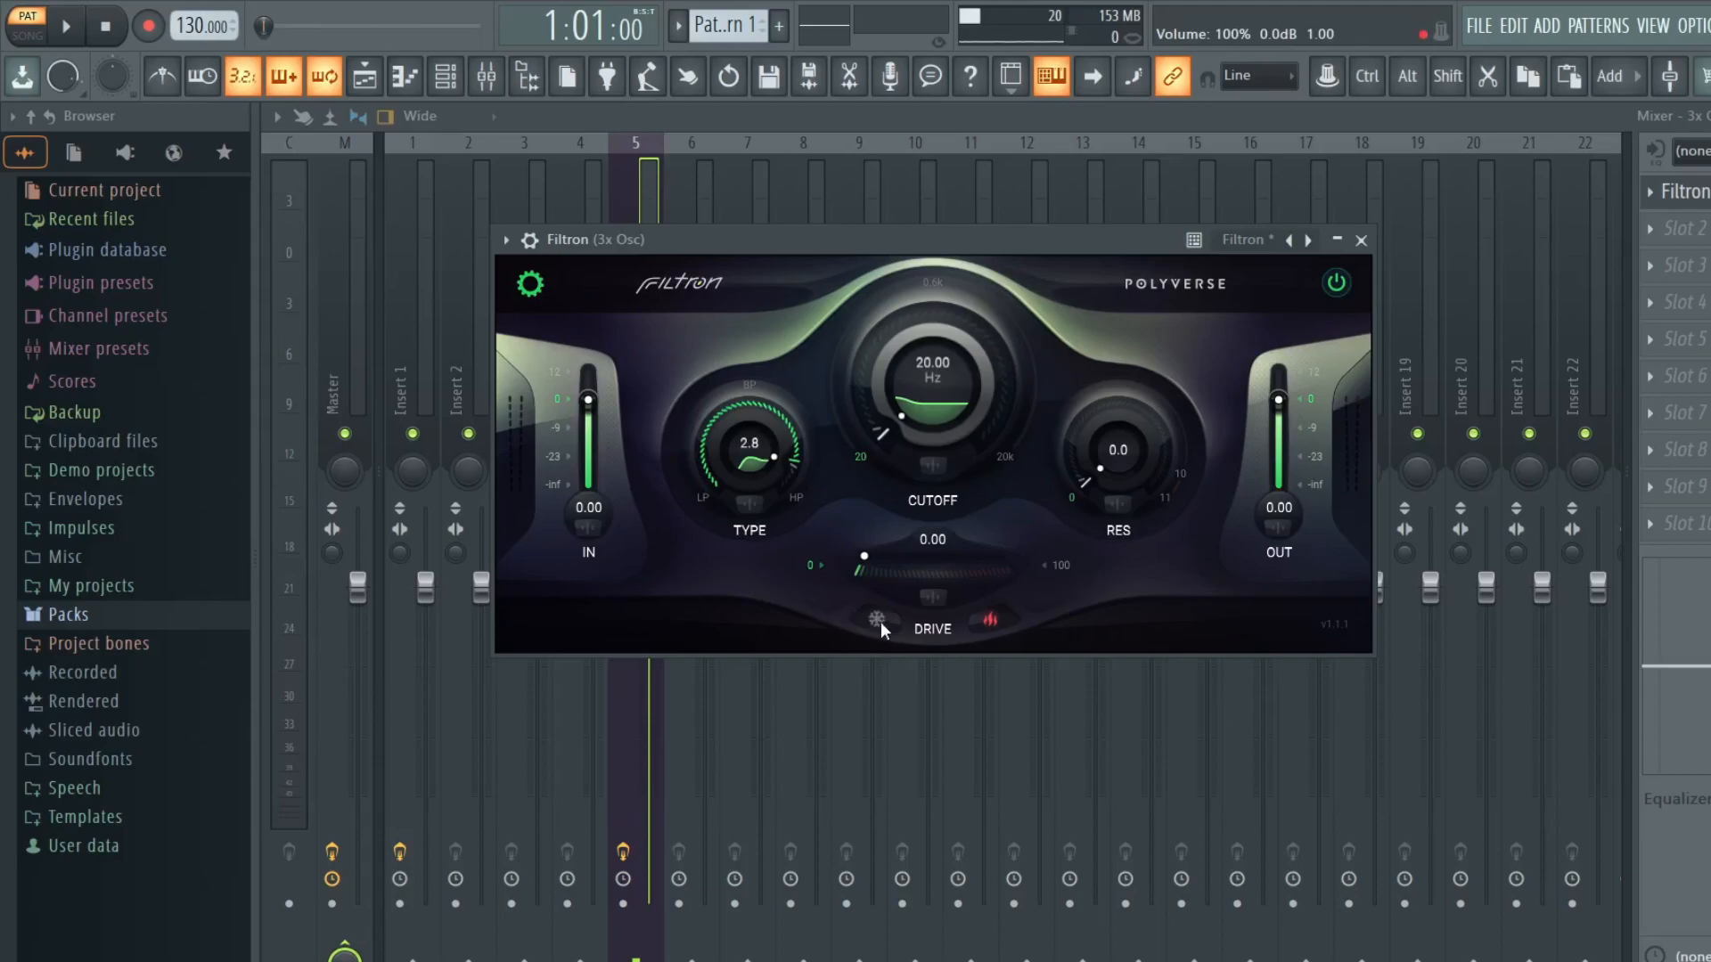
pyautogui.click(880, 622)
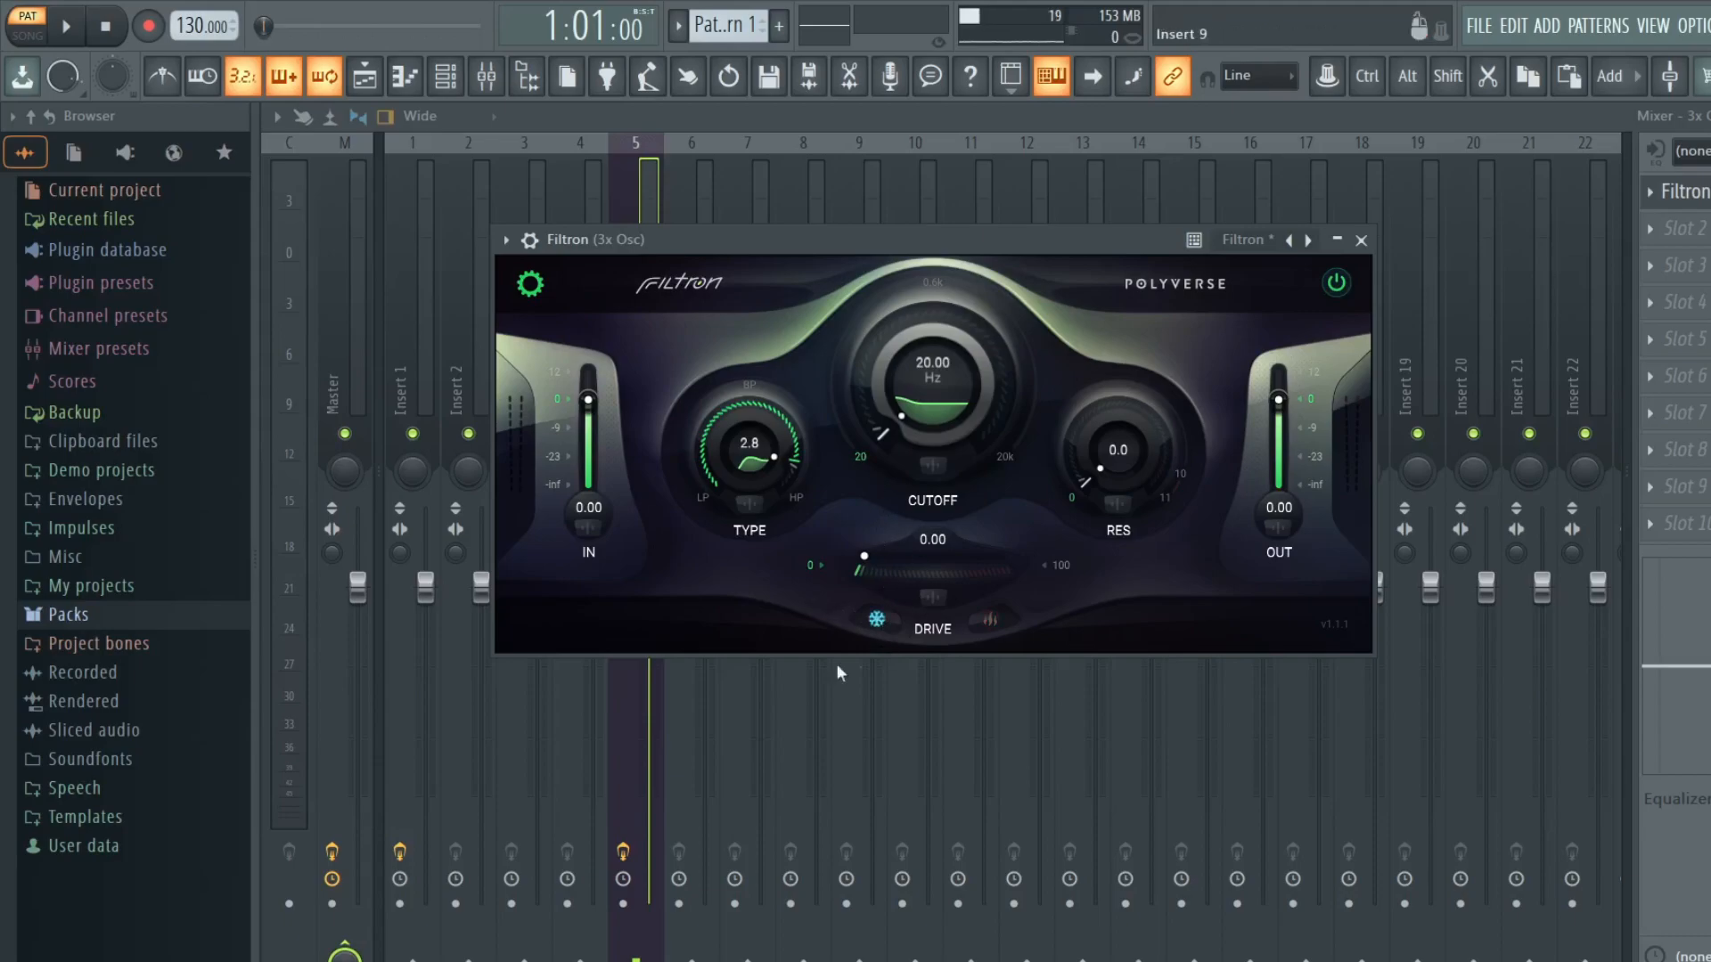
# Enlarge the Filtron interface to a 200% GUI scale and reposition its window so the settings fit on screen.
pyautogui.click(531, 282)
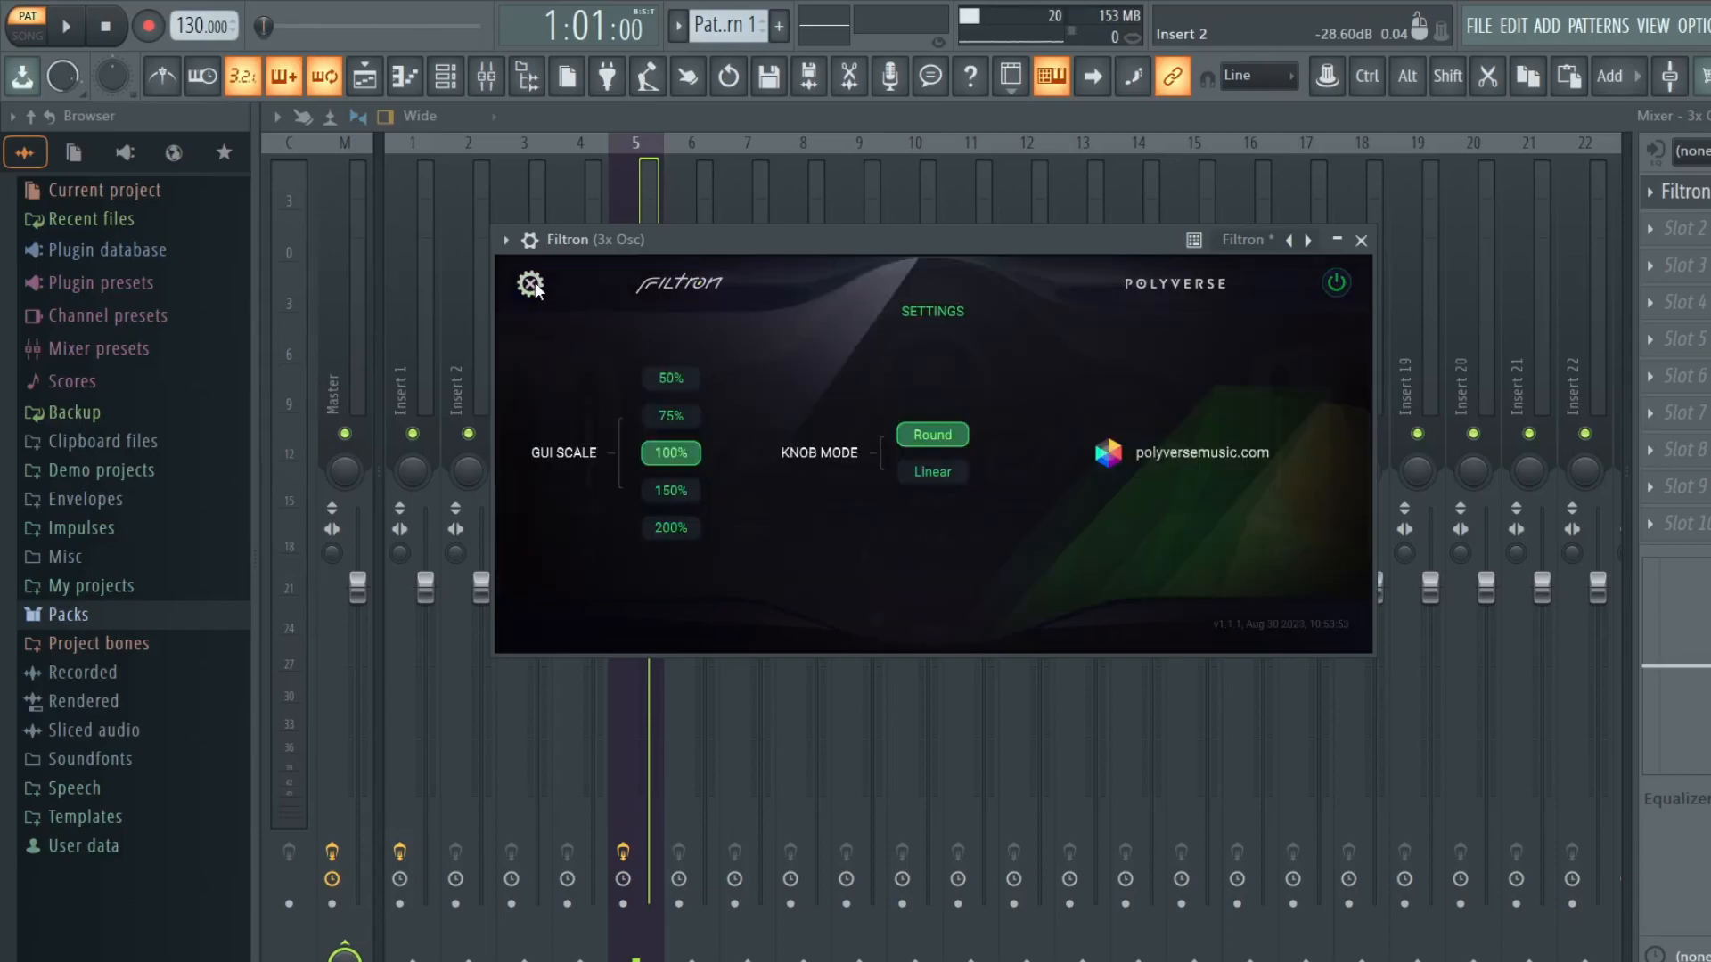
pyautogui.click(677, 490)
pyautogui.click(763, 649)
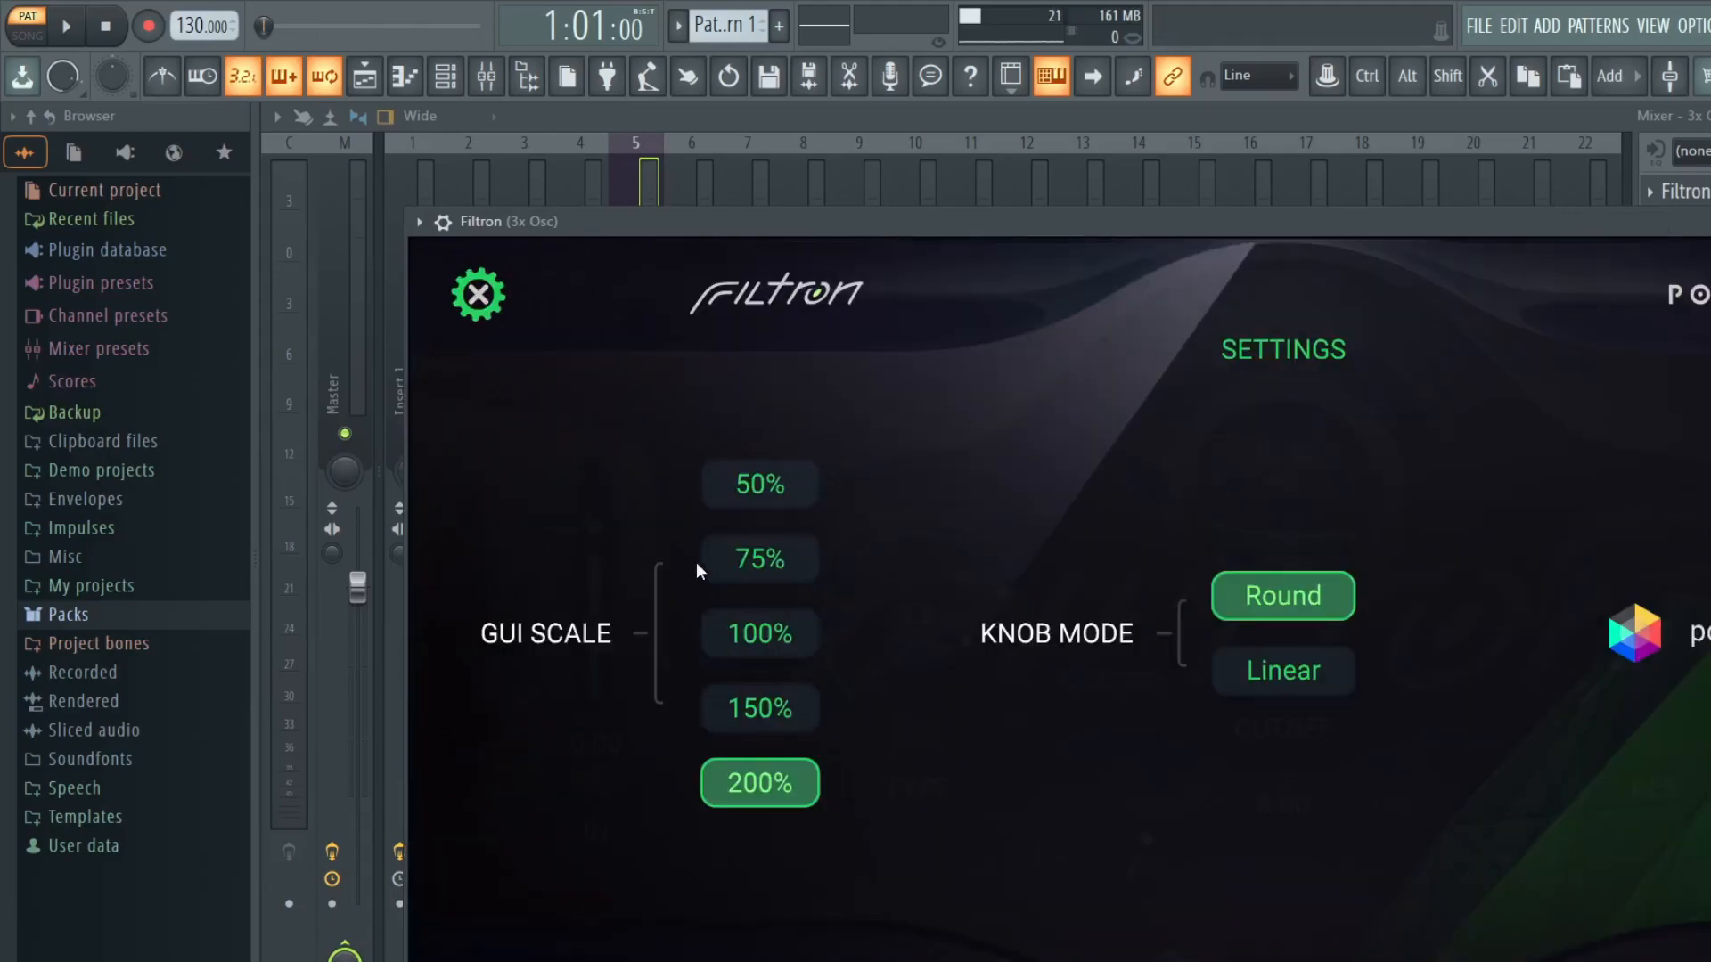
pyautogui.moveTo(871, 230); pyautogui.dragTo(618, 163)
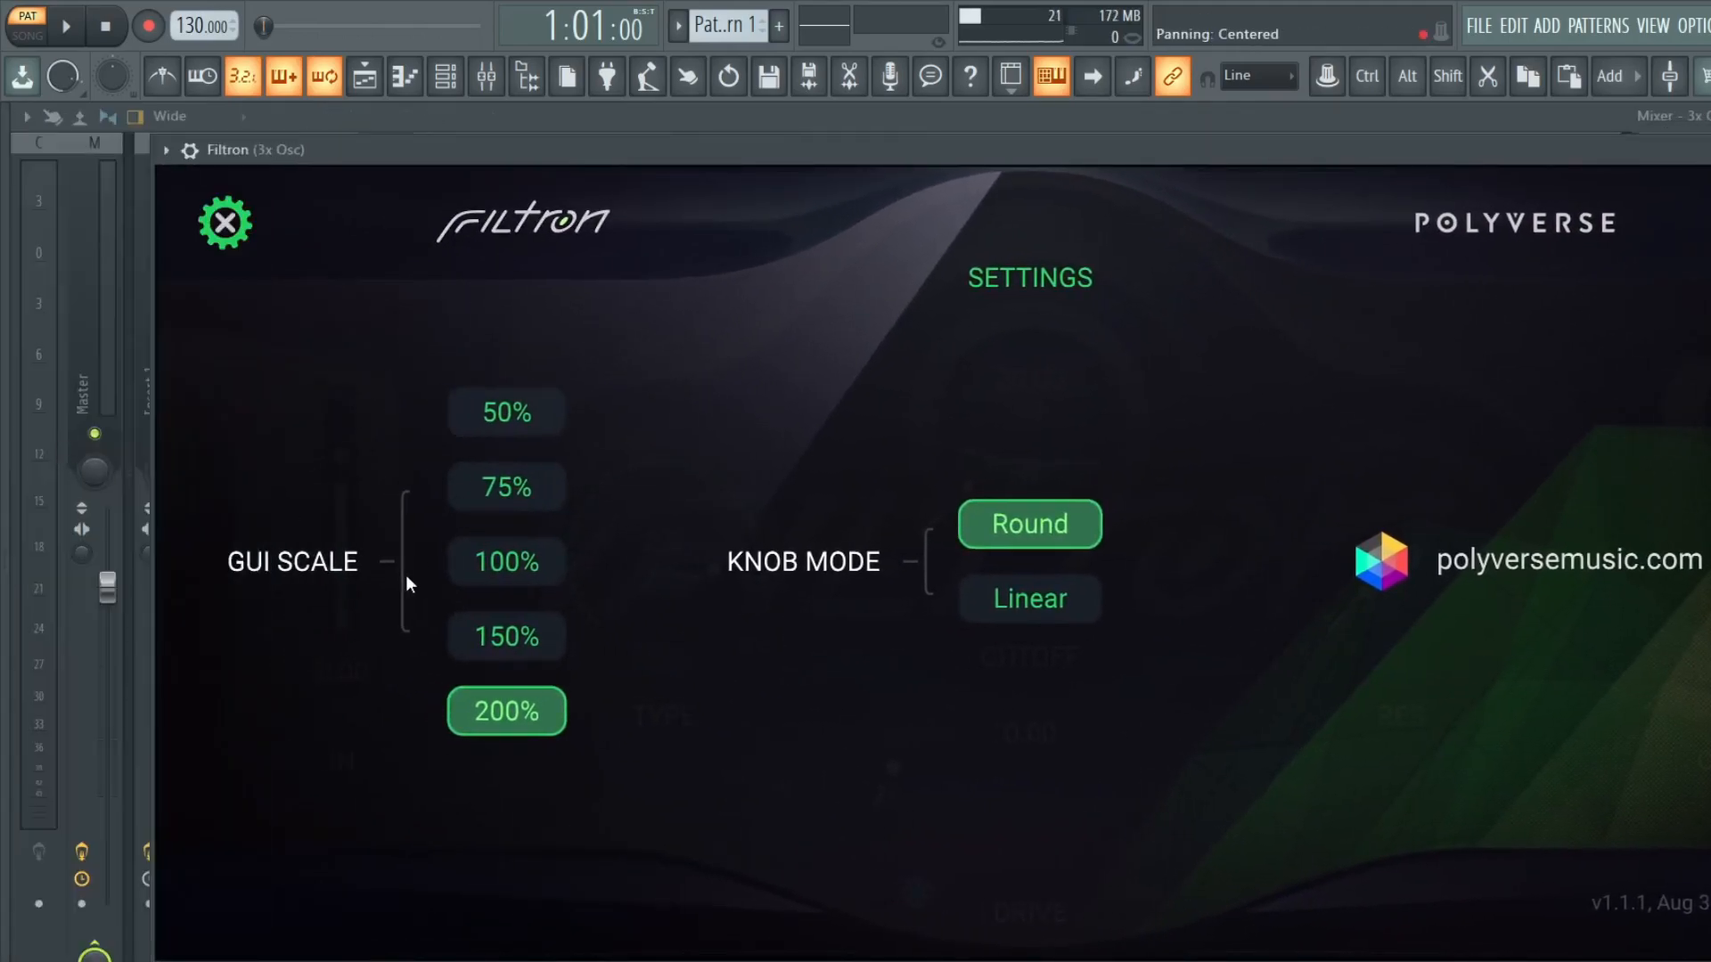
pyautogui.moveTo(967, 184); pyautogui.dragTo(882, 132)
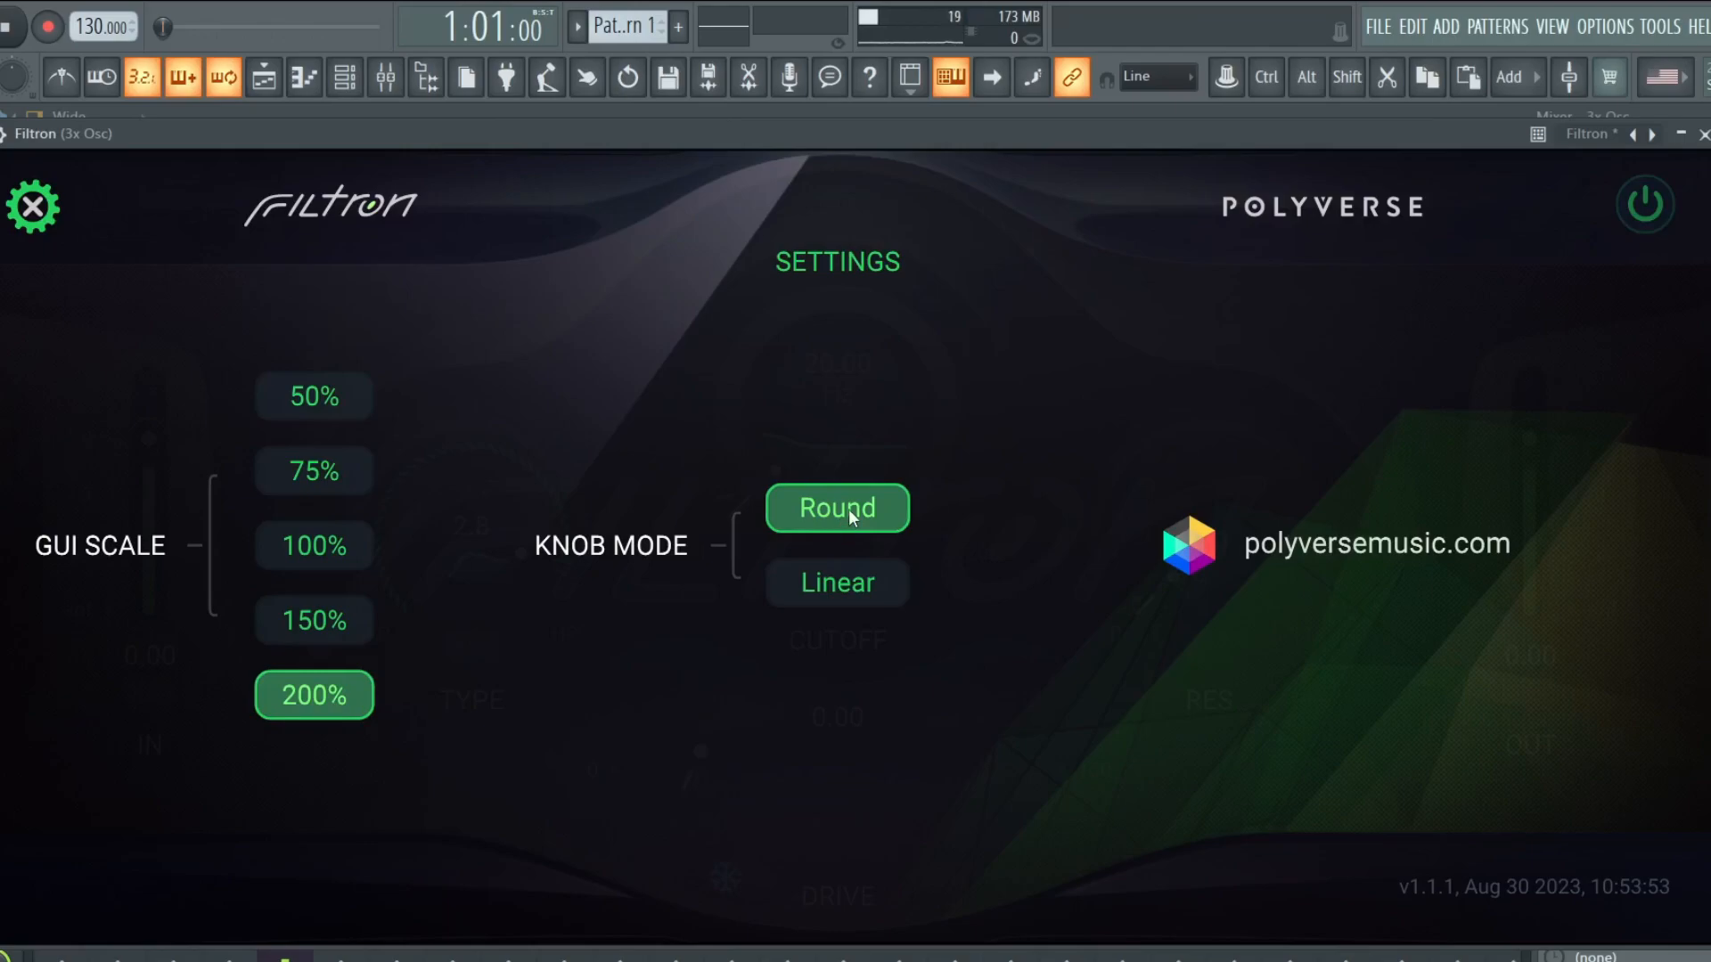
# Switch Filtron's knob mode to Linear, leave the settings, and set the cutoff to about 462.2 Hz.
pyautogui.click(859, 584)
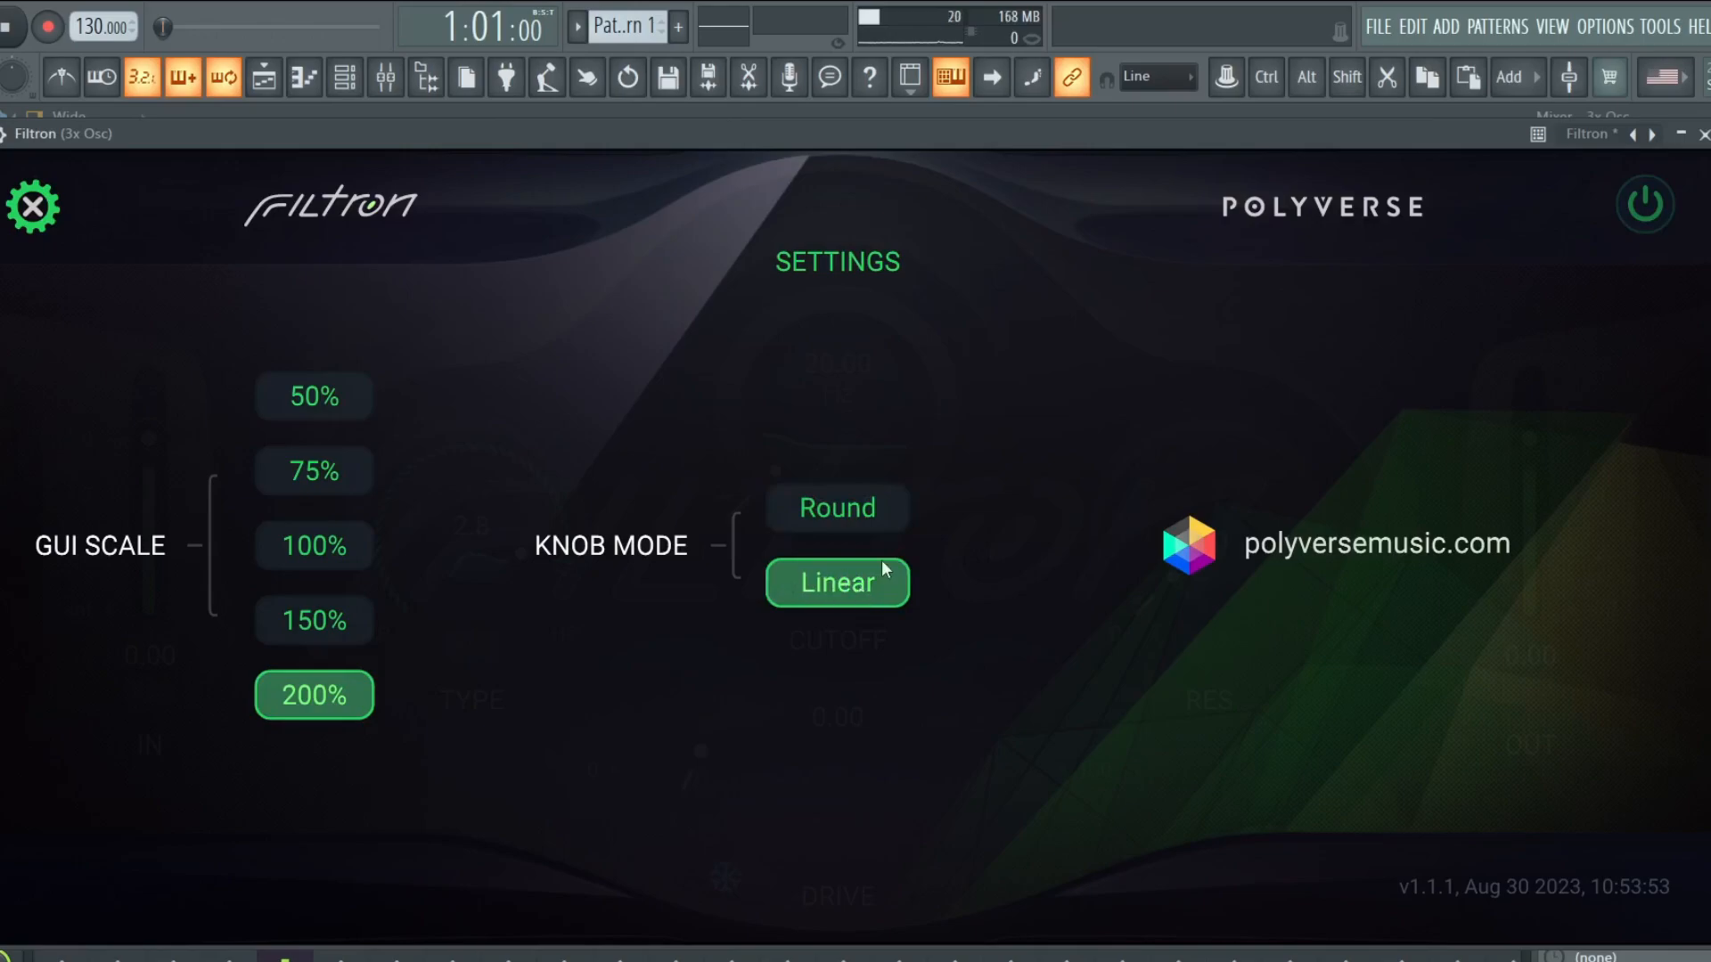
pyautogui.click(858, 331)
pyautogui.moveTo(880, 476); pyautogui.dragTo(863, 380)
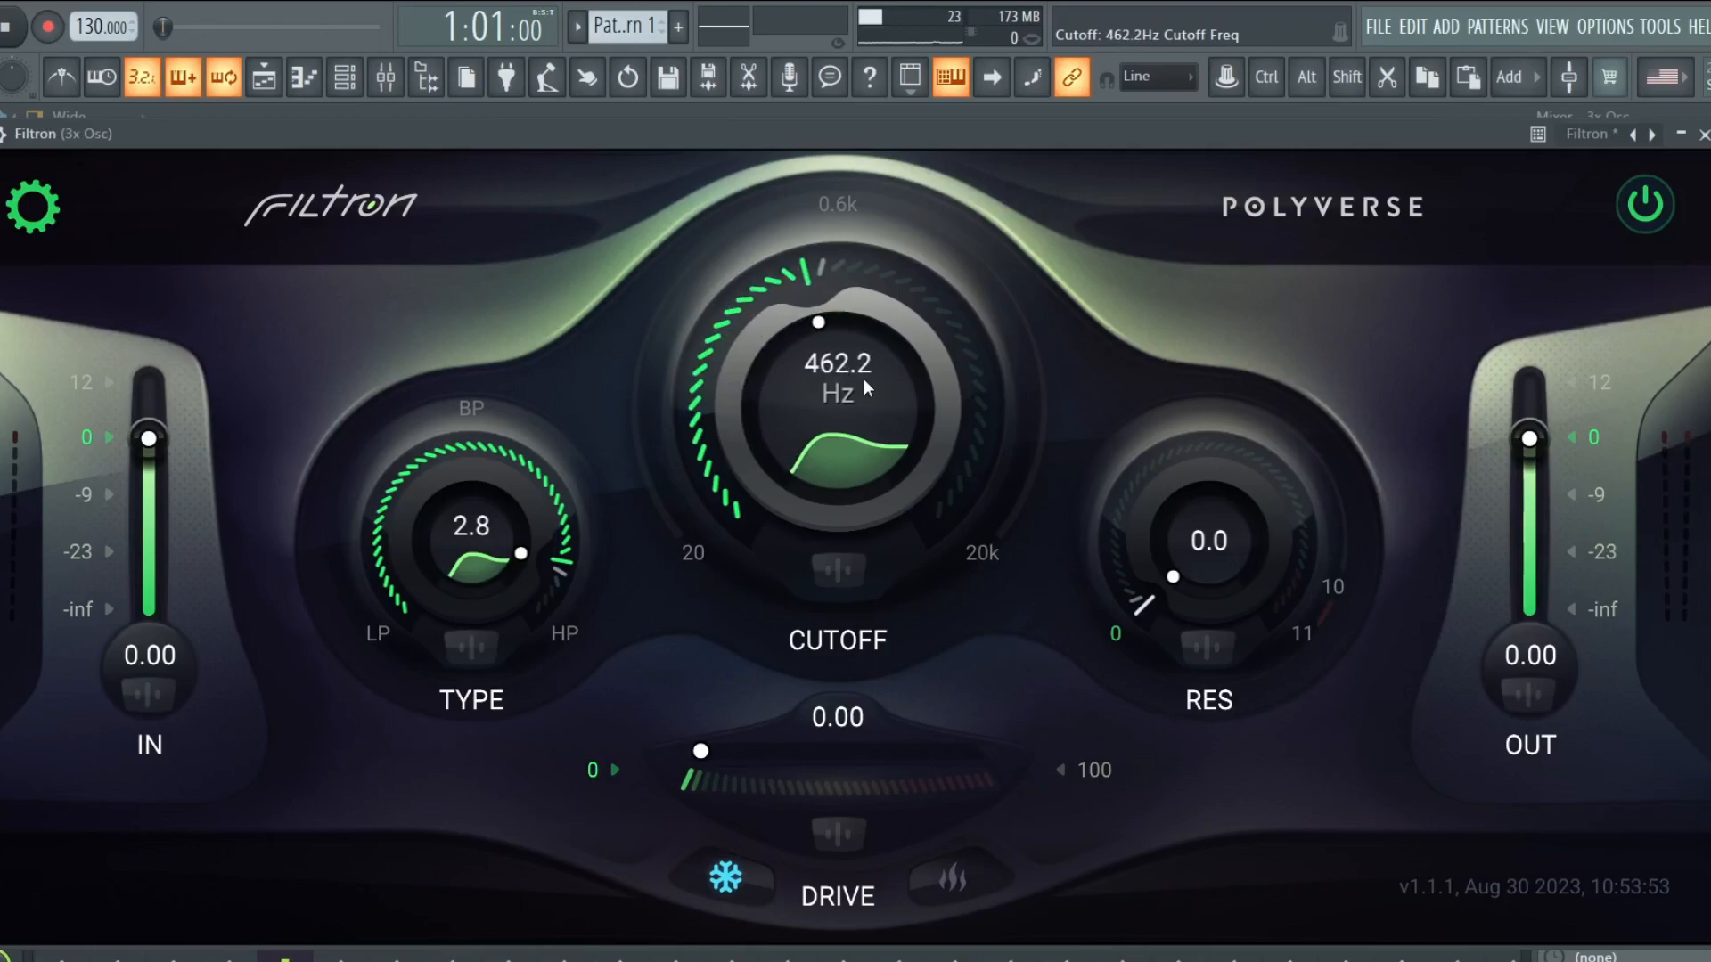
# Examine the 3x Osc channel's oscillator settings and its chord notes in the piano roll.
pyautogui.press('F6')
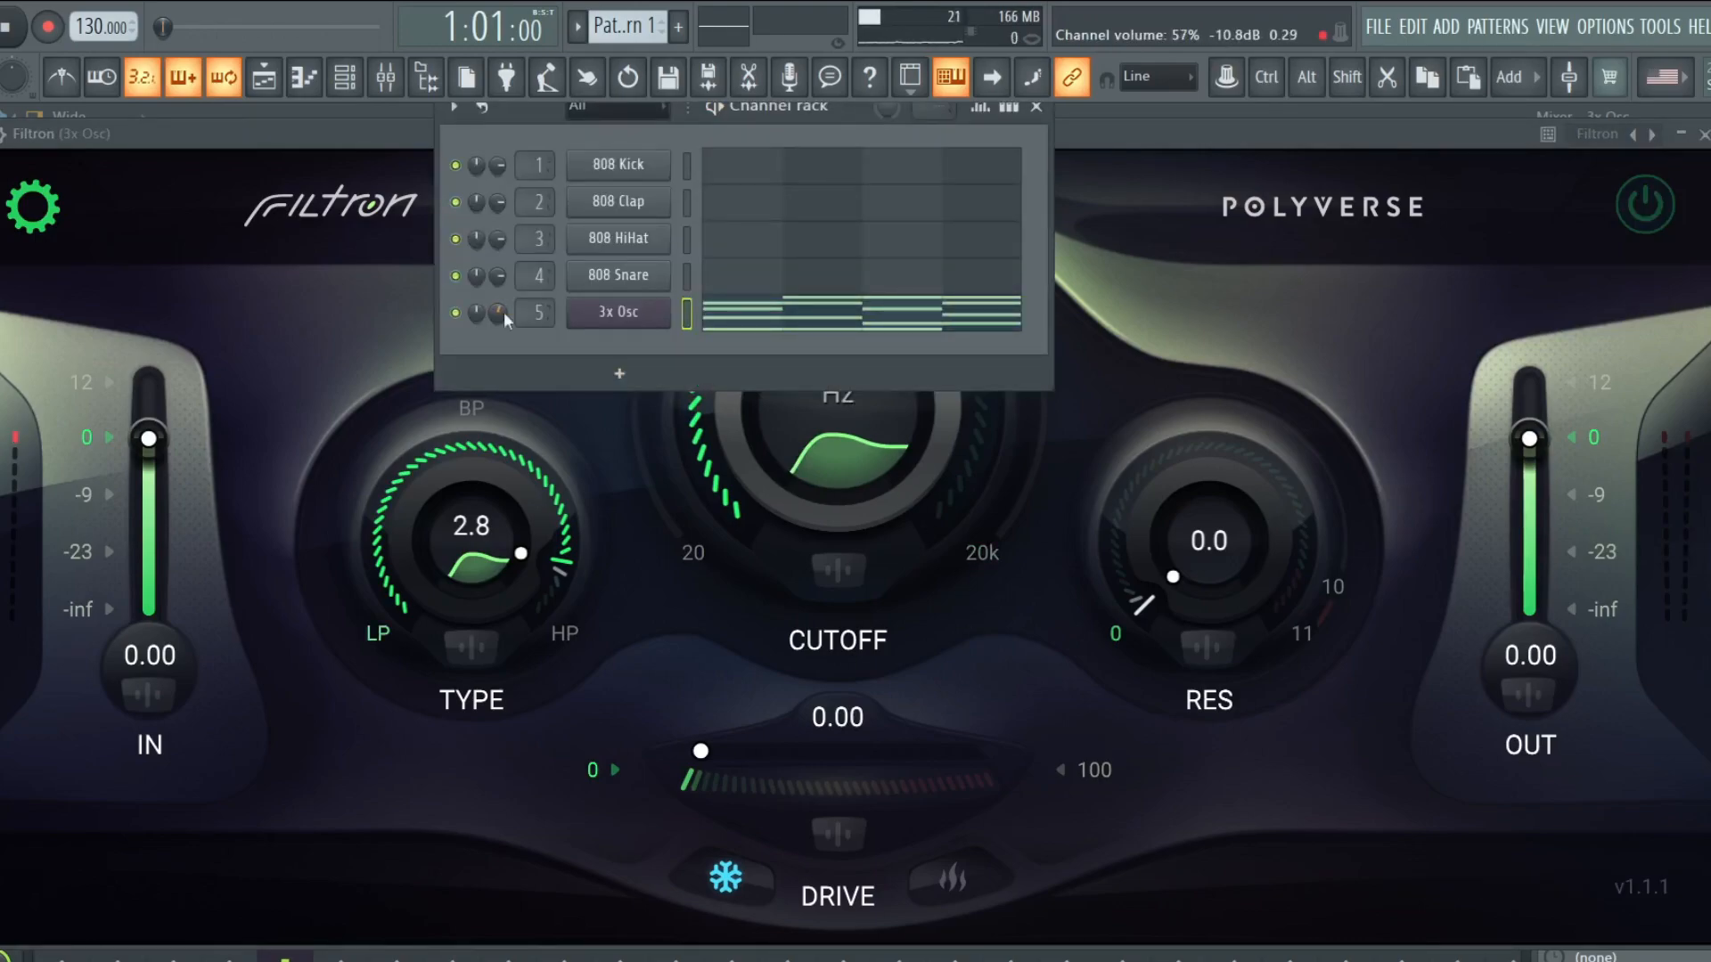
pyautogui.click(639, 326)
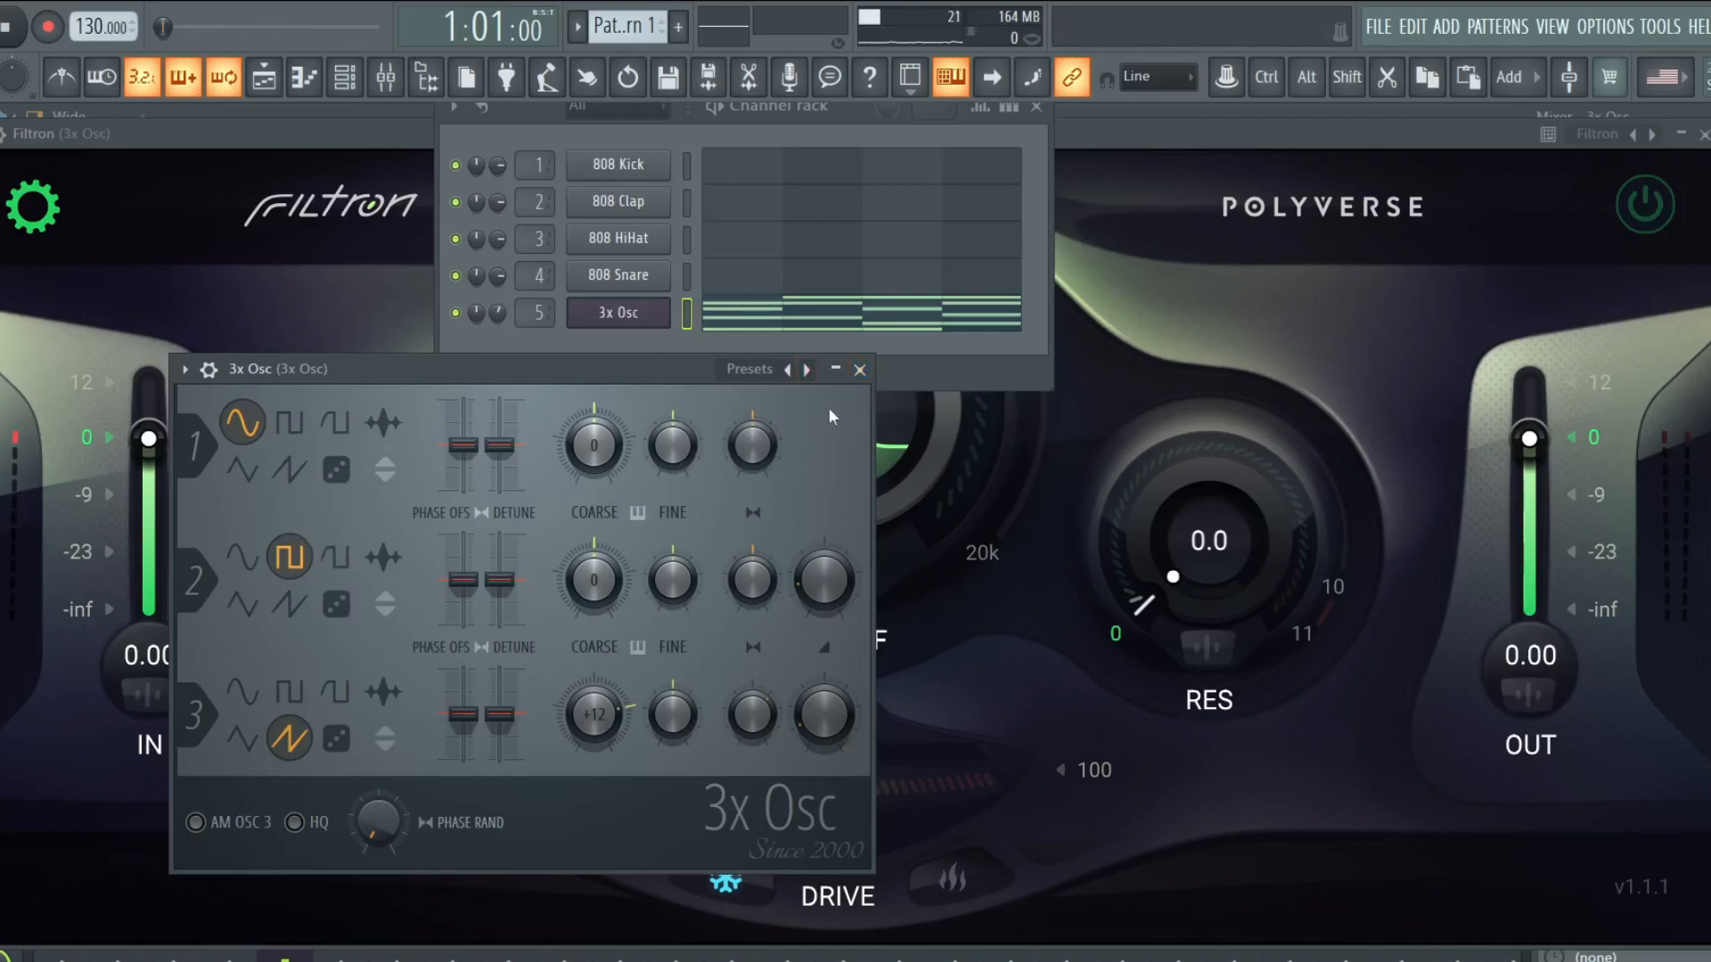
pyautogui.click(861, 370)
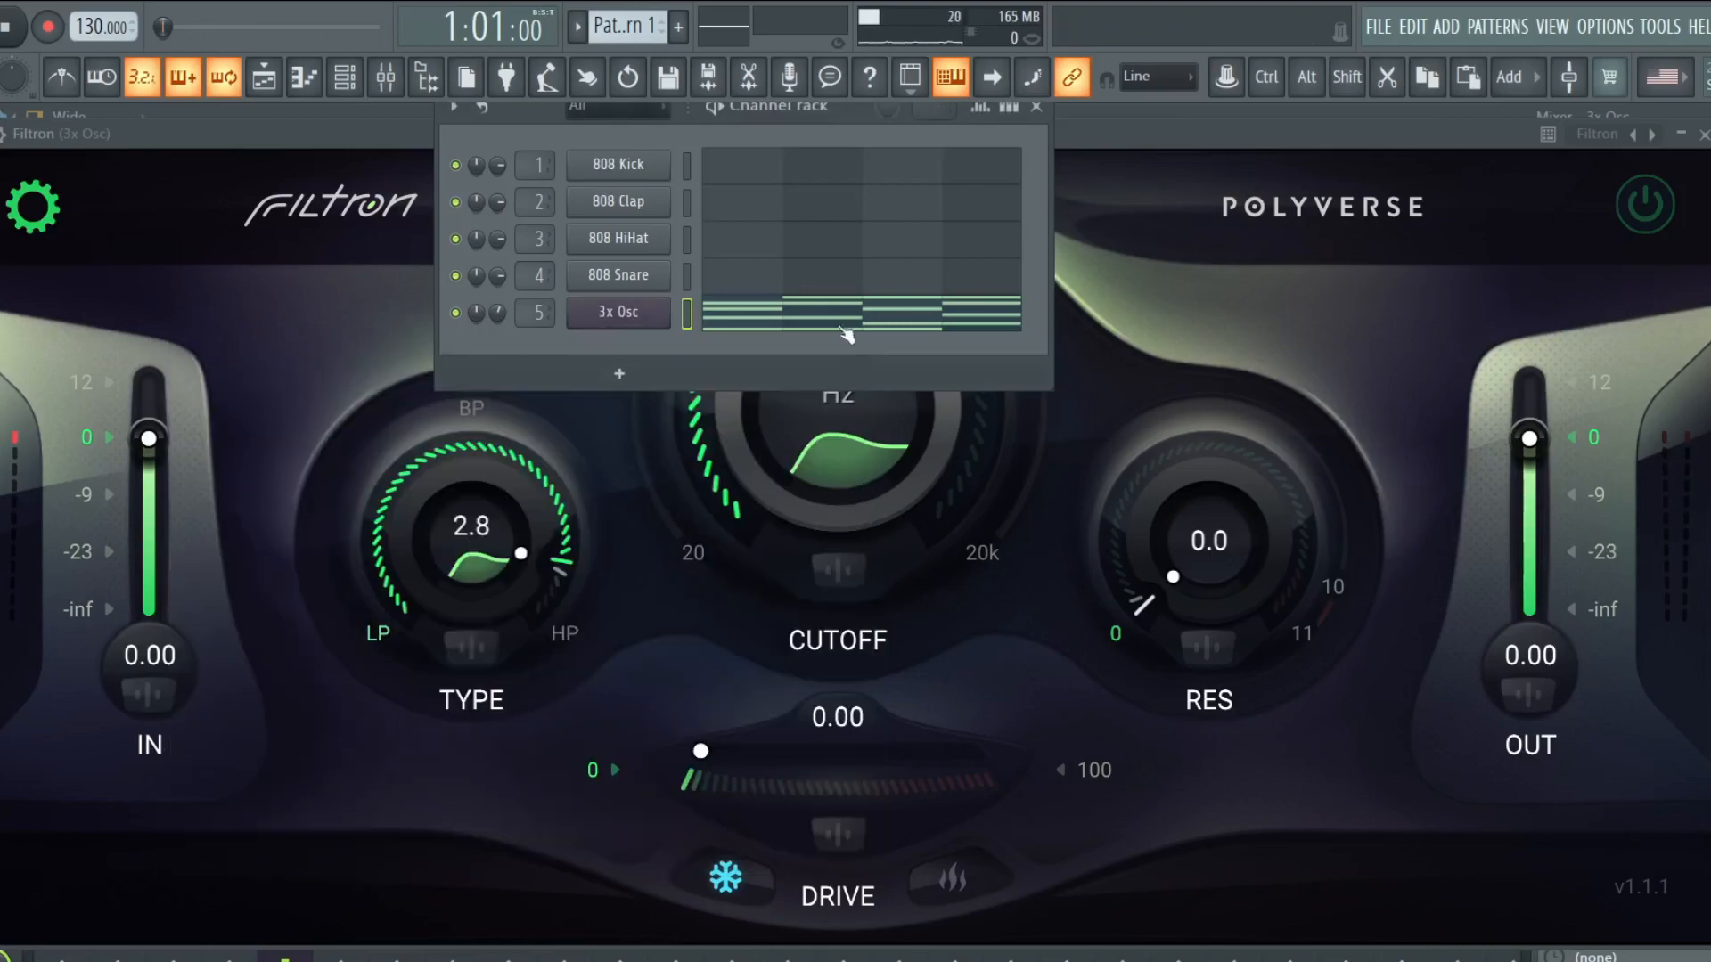
pyautogui.click(840, 314)
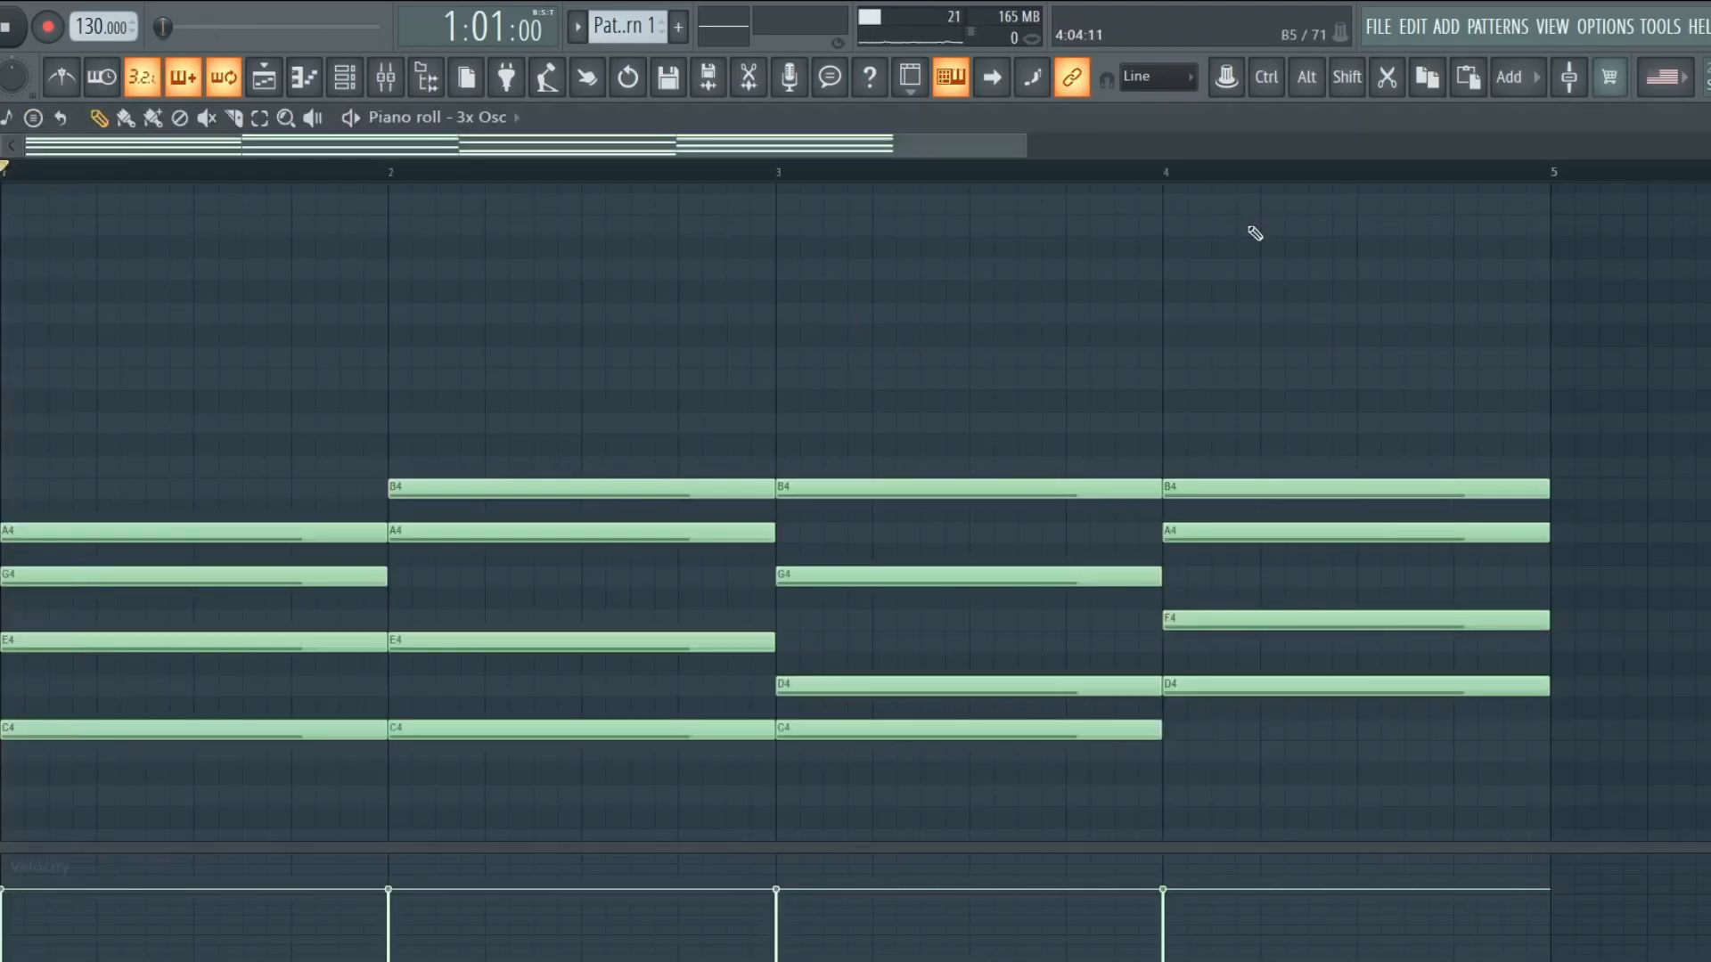
pyautogui.press('Escape')
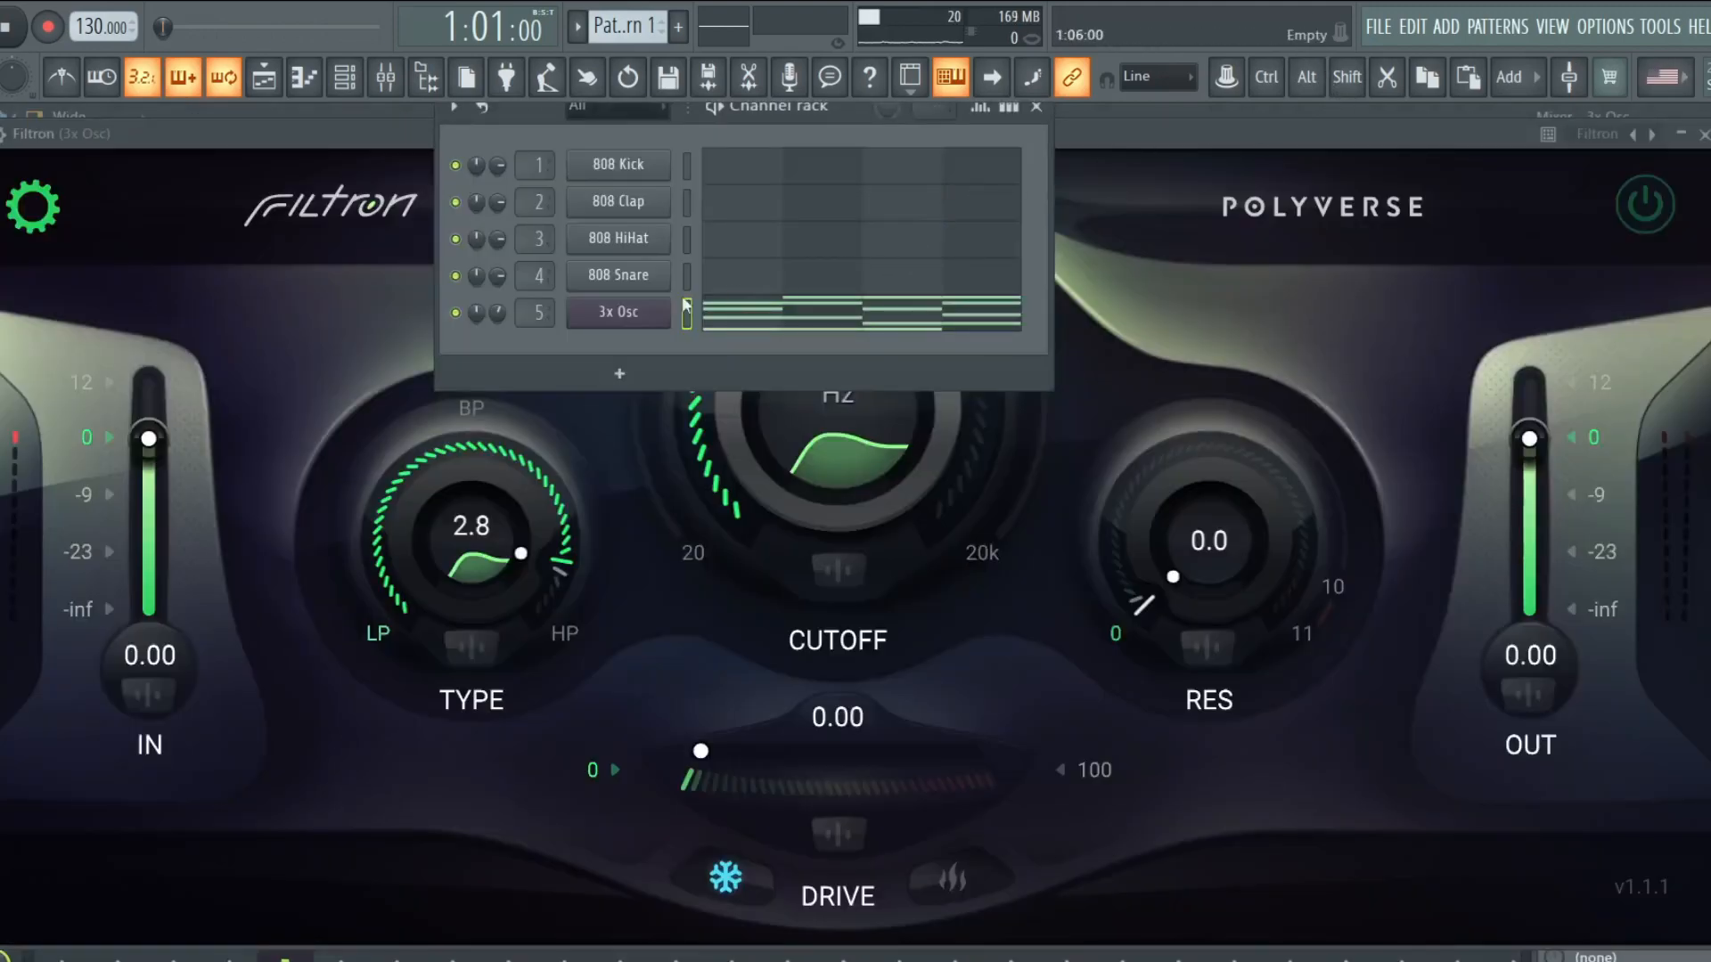
pyautogui.click(618, 313)
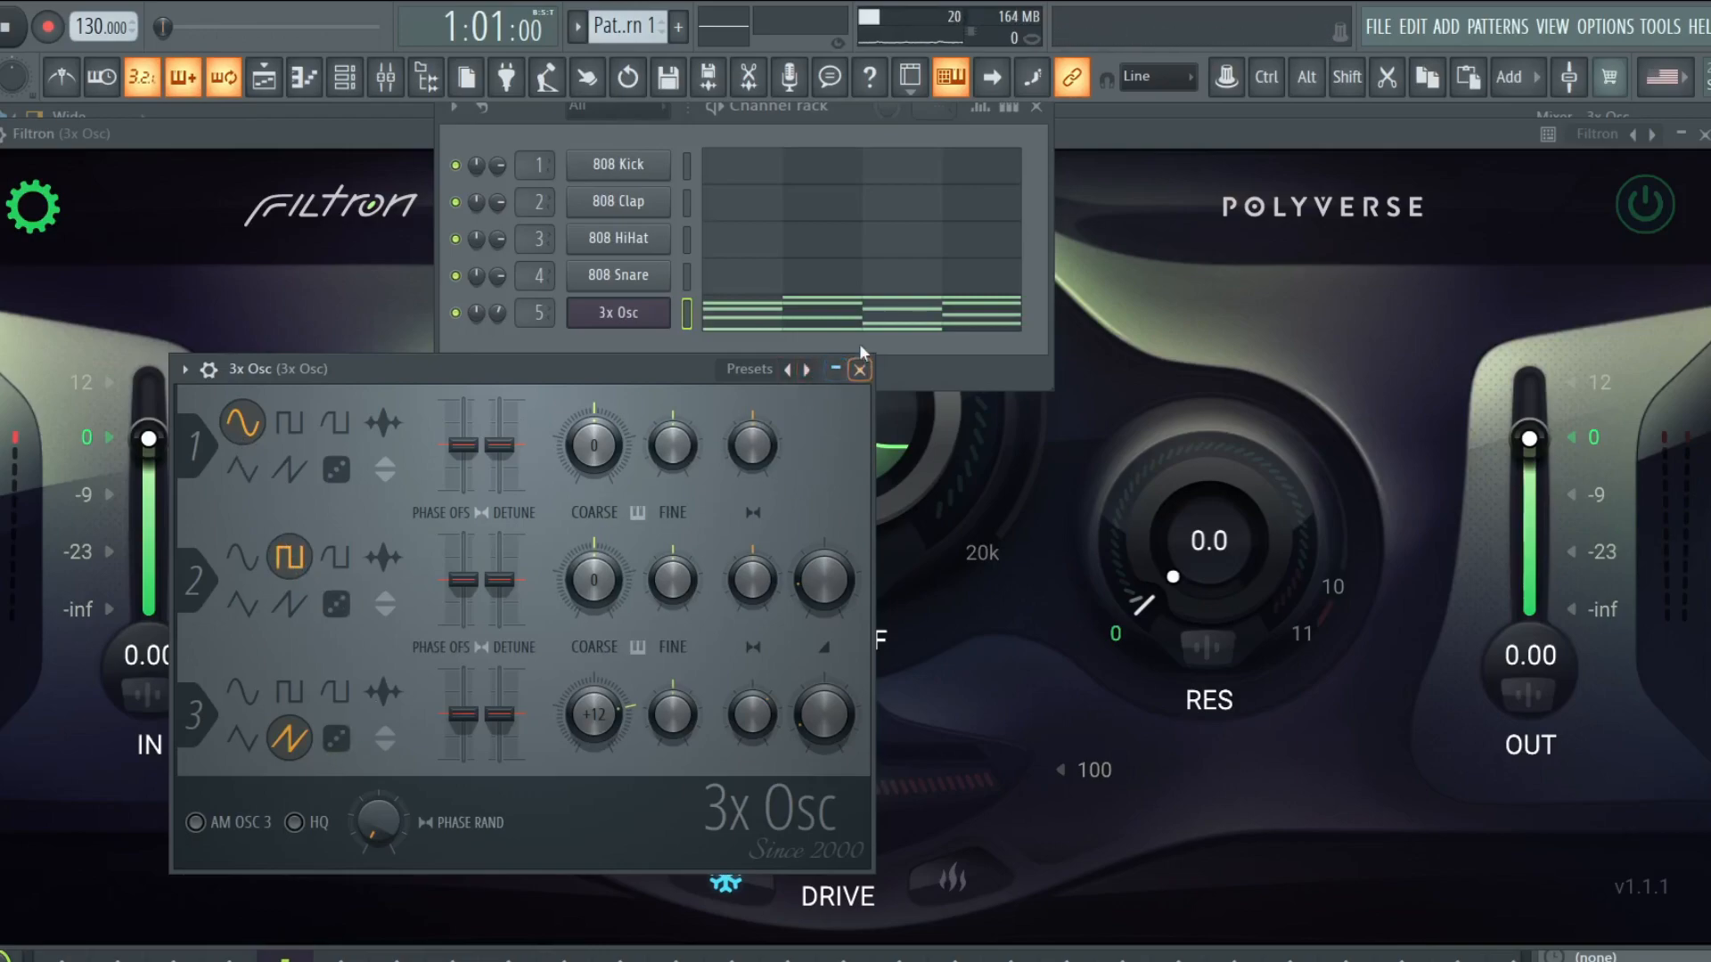
pyautogui.click(837, 370)
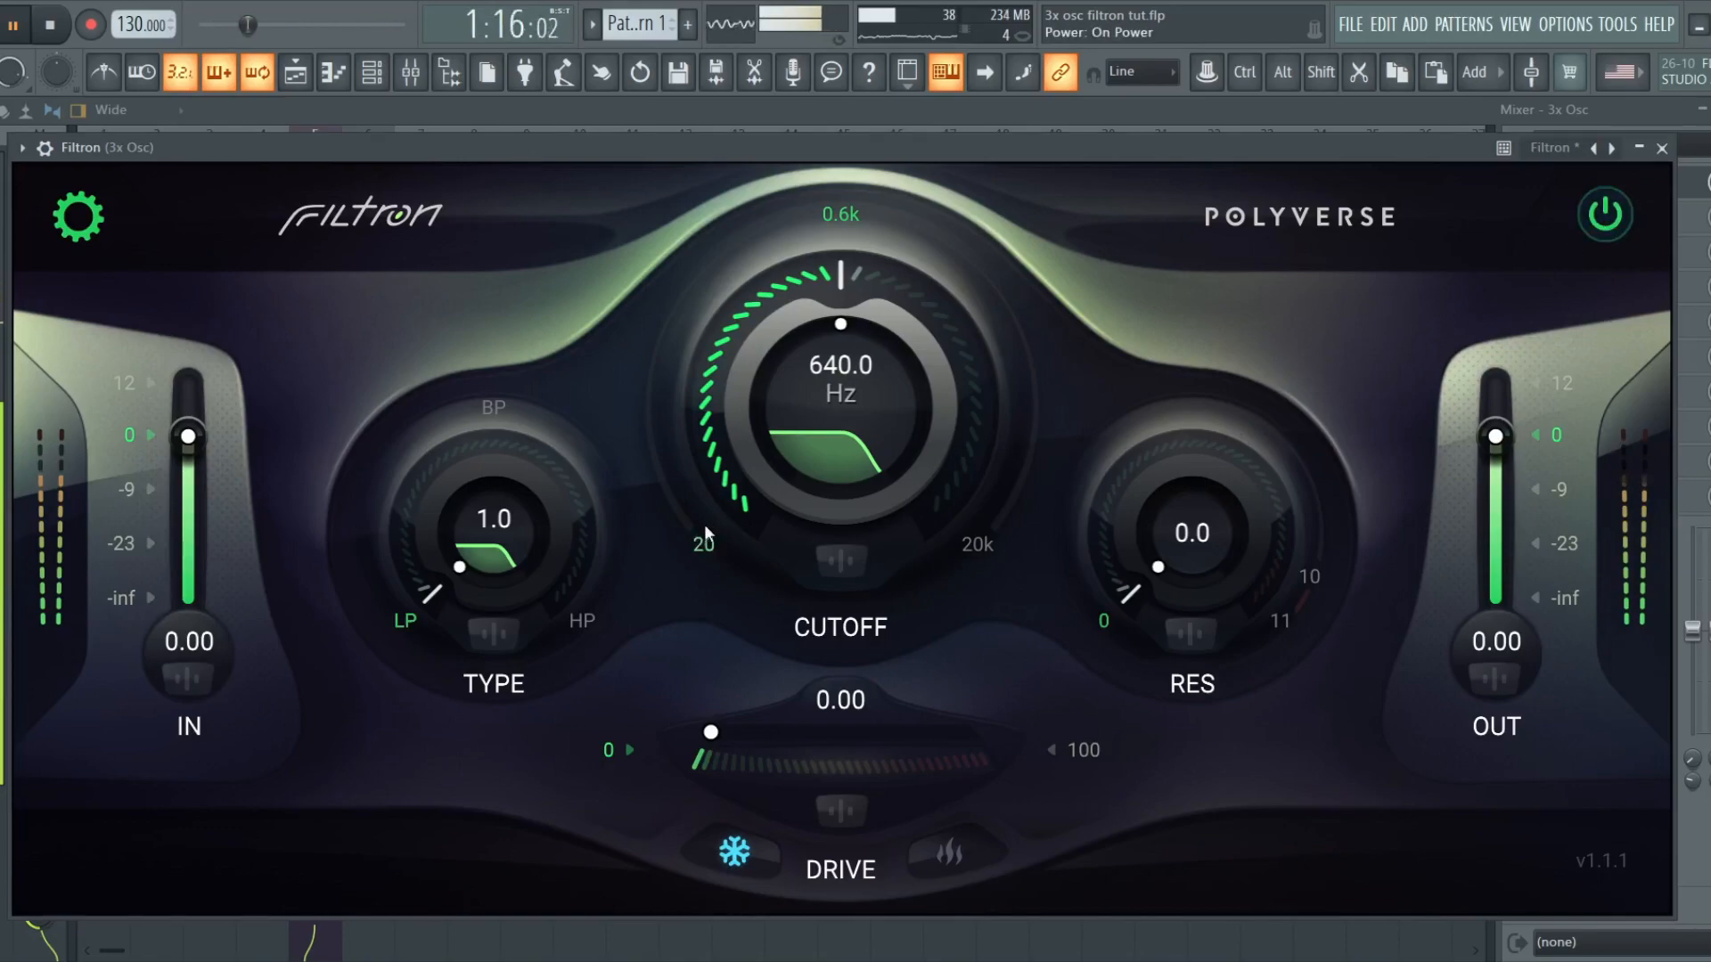
# Shape the playing sound in Filtron with a filter type of about 1.2 and a cutoff of about 285.6 Hz.
pyautogui.moveTo(468, 580); pyautogui.dragTo(458, 519)
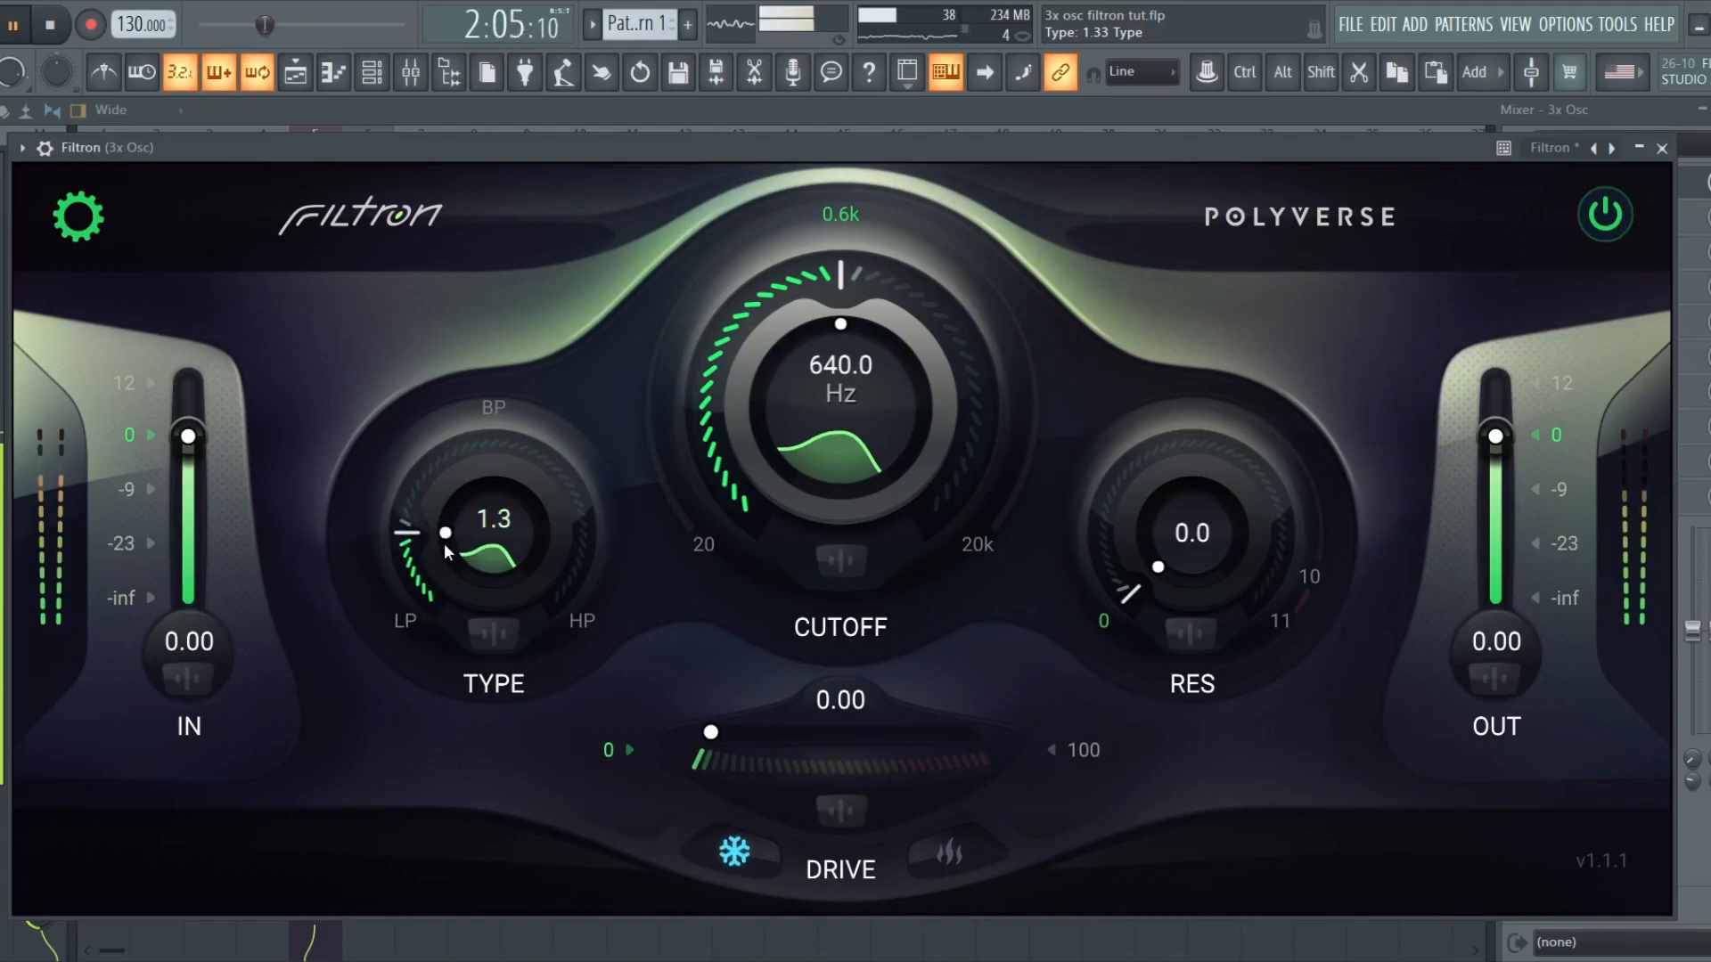
pyautogui.moveTo(832, 344); pyautogui.dragTo(914, 546)
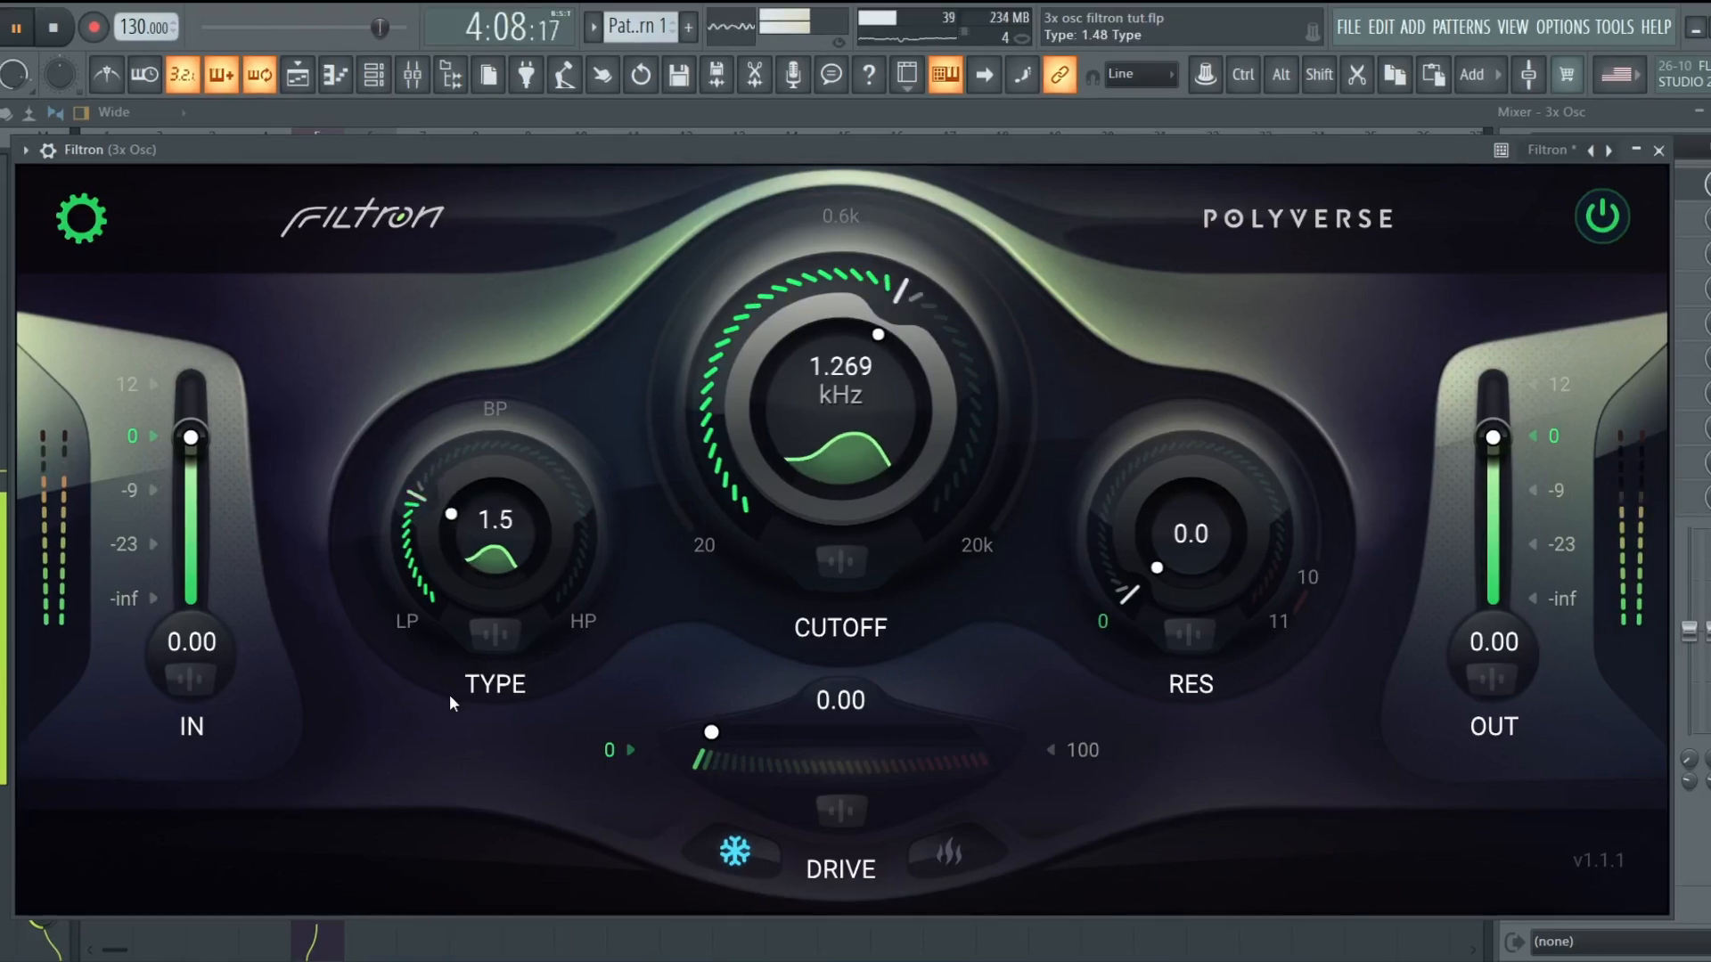
pyautogui.moveTo(449, 693); pyautogui.dragTo(460, 744)
pyautogui.moveTo(861, 369); pyautogui.dragTo(789, 442)
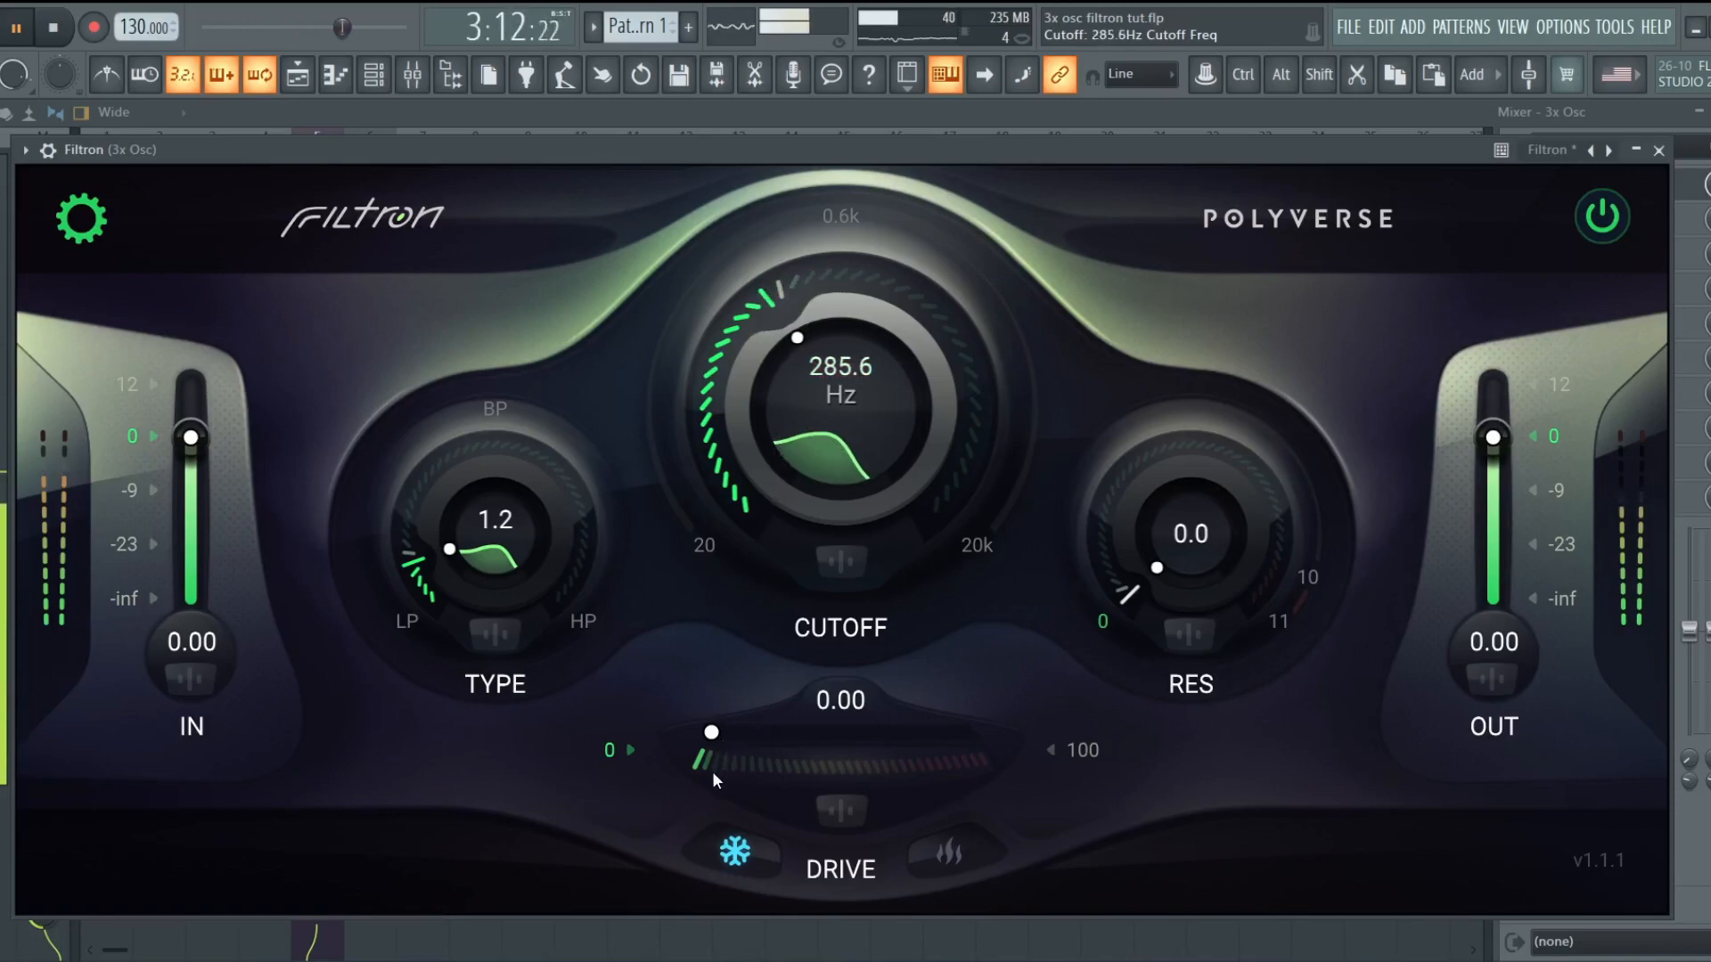
# Set the drive to about 23.8 in hot mode after comparing it with cold, and set the filter type to about 1.3.
pyautogui.moveTo(710, 762); pyautogui.dragTo(777, 761)
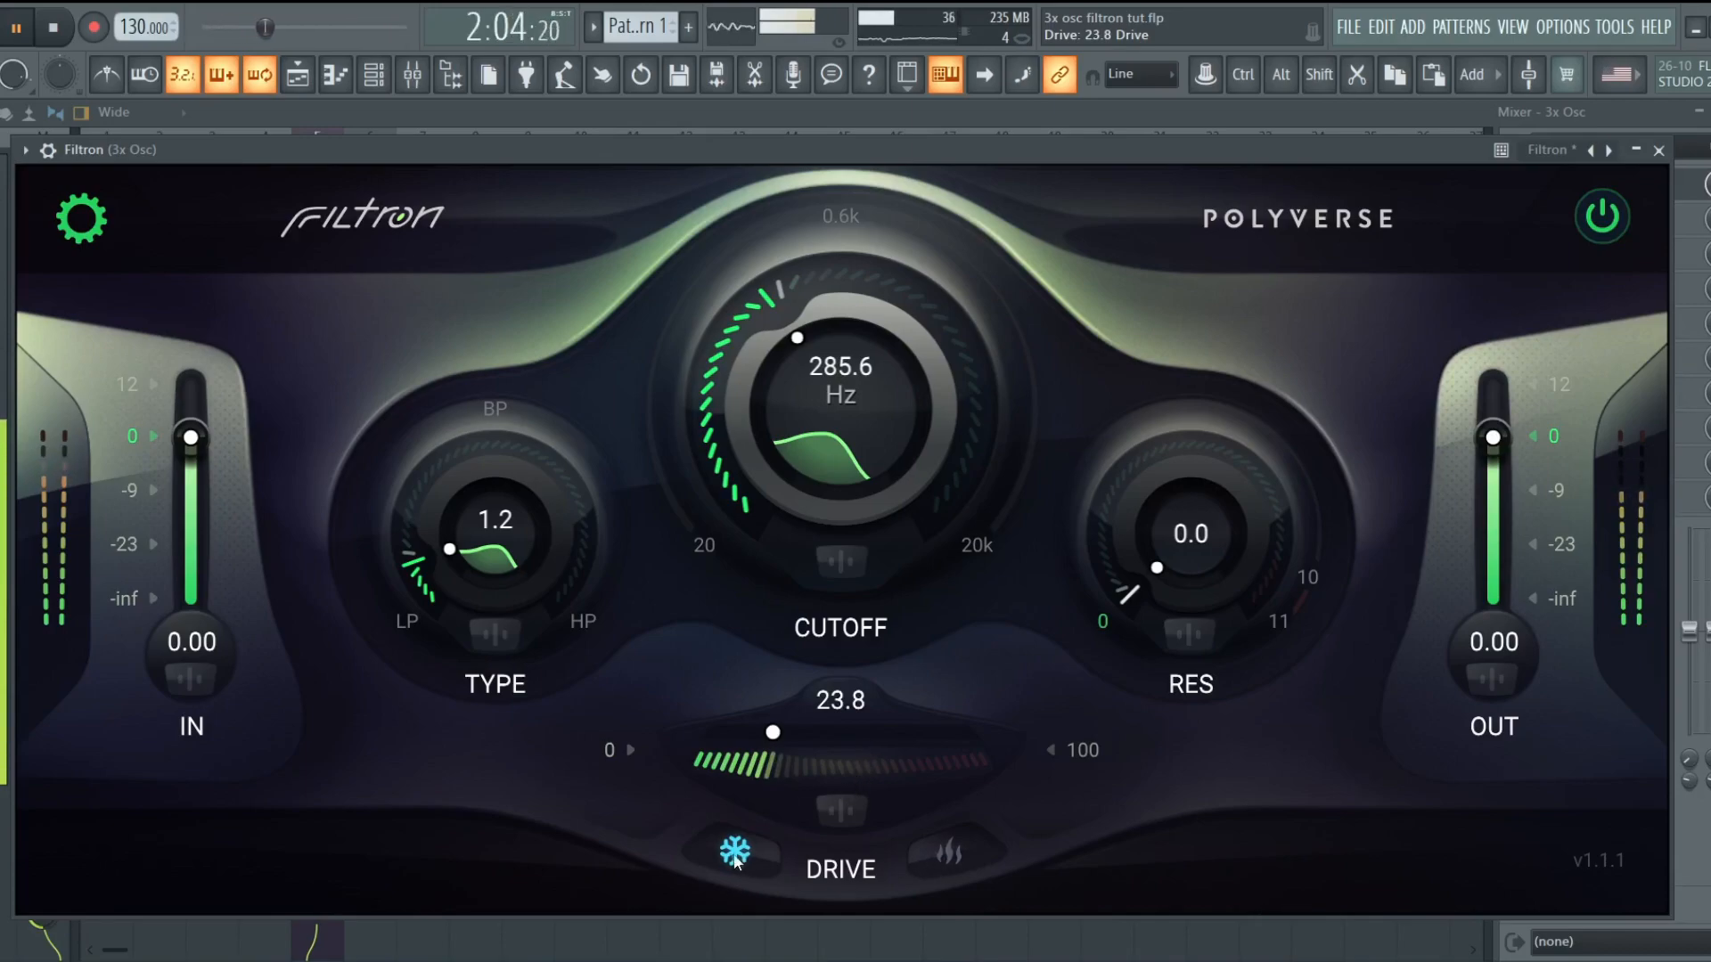
pyautogui.click(950, 854)
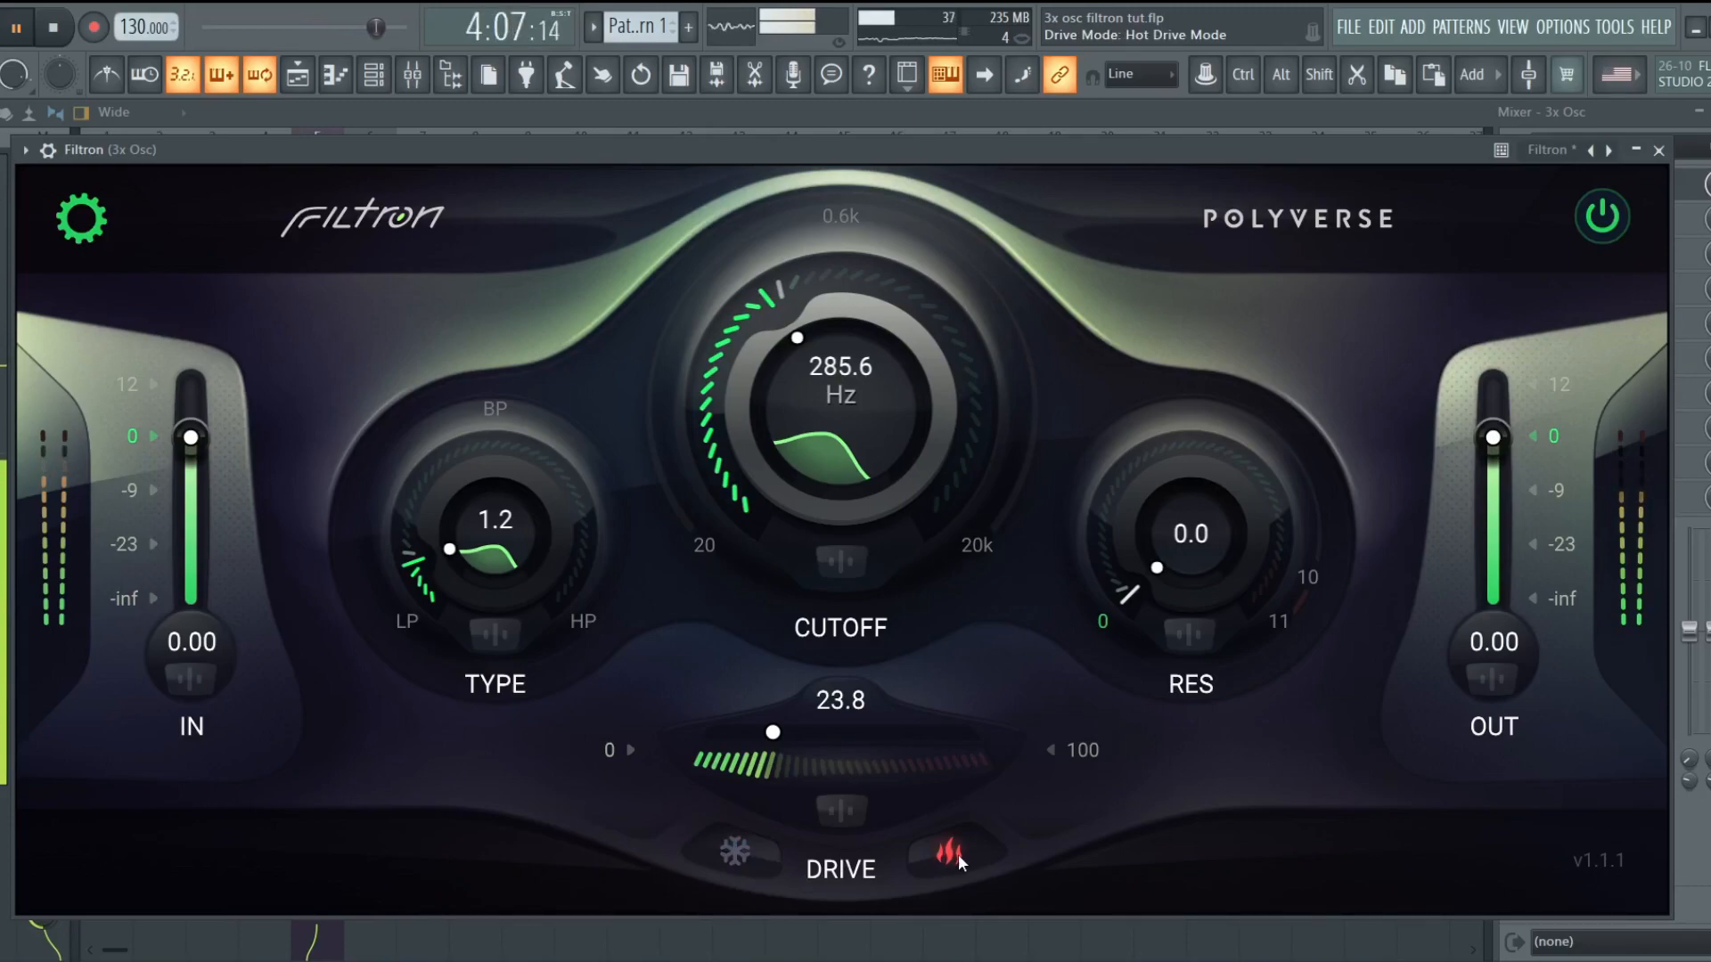
pyautogui.click(736, 851)
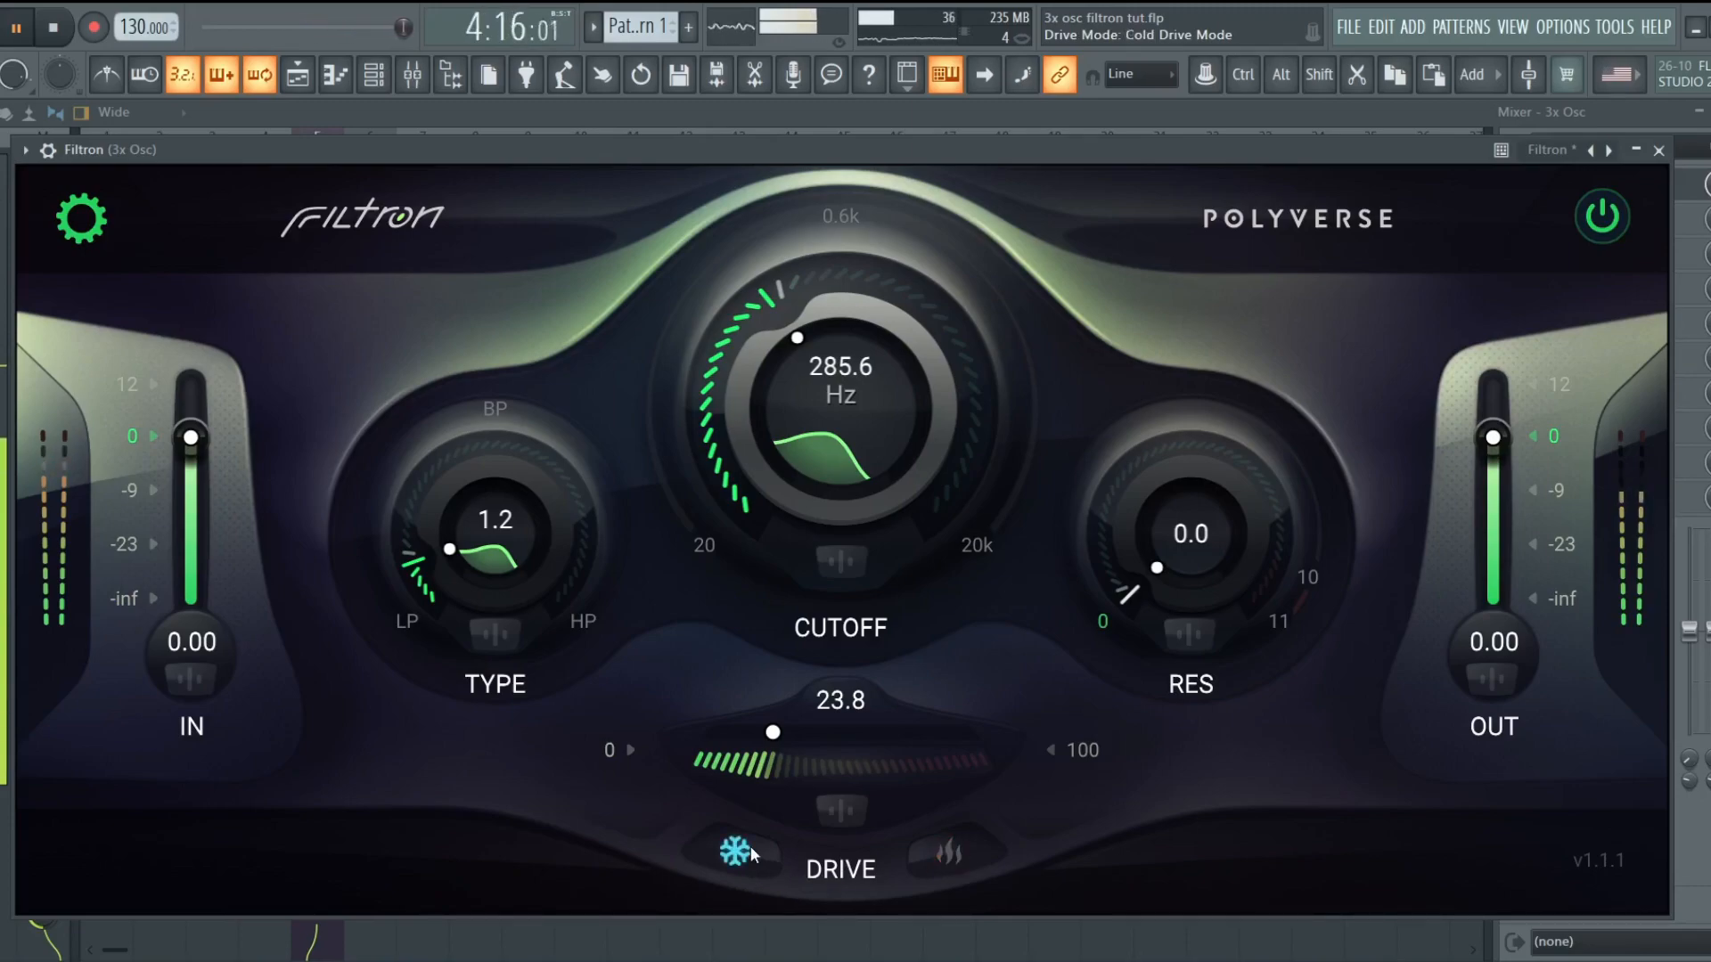
pyautogui.click(959, 861)
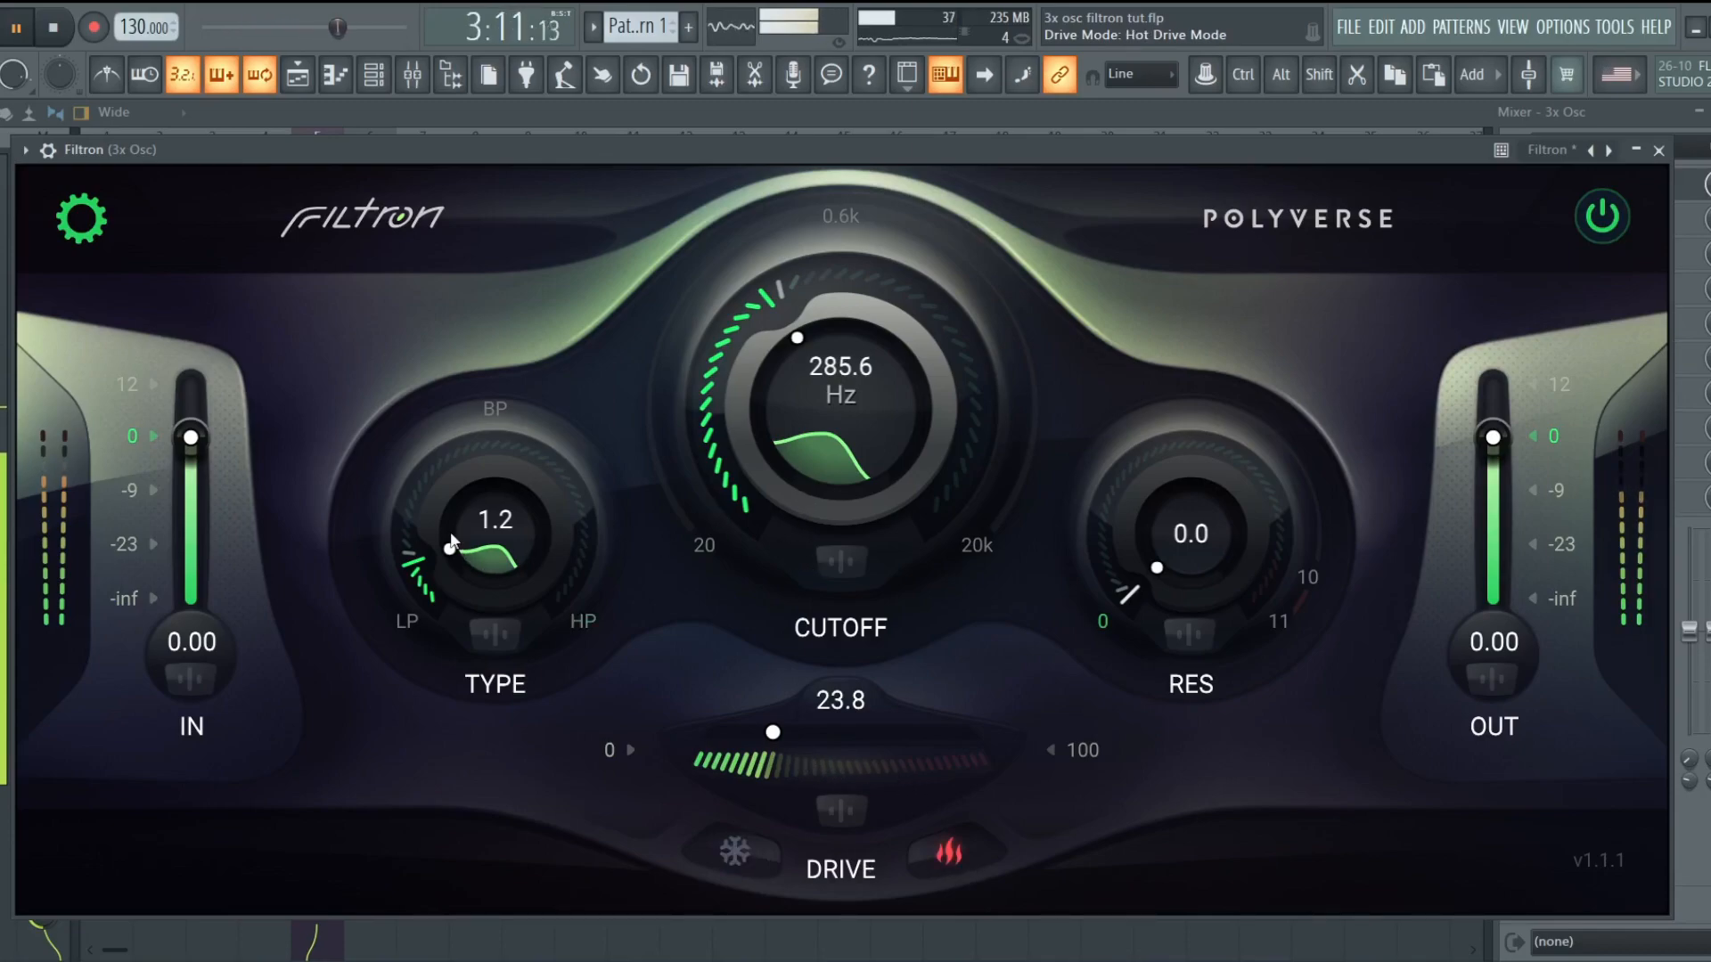
pyautogui.moveTo(447, 553); pyautogui.dragTo(447, 532)
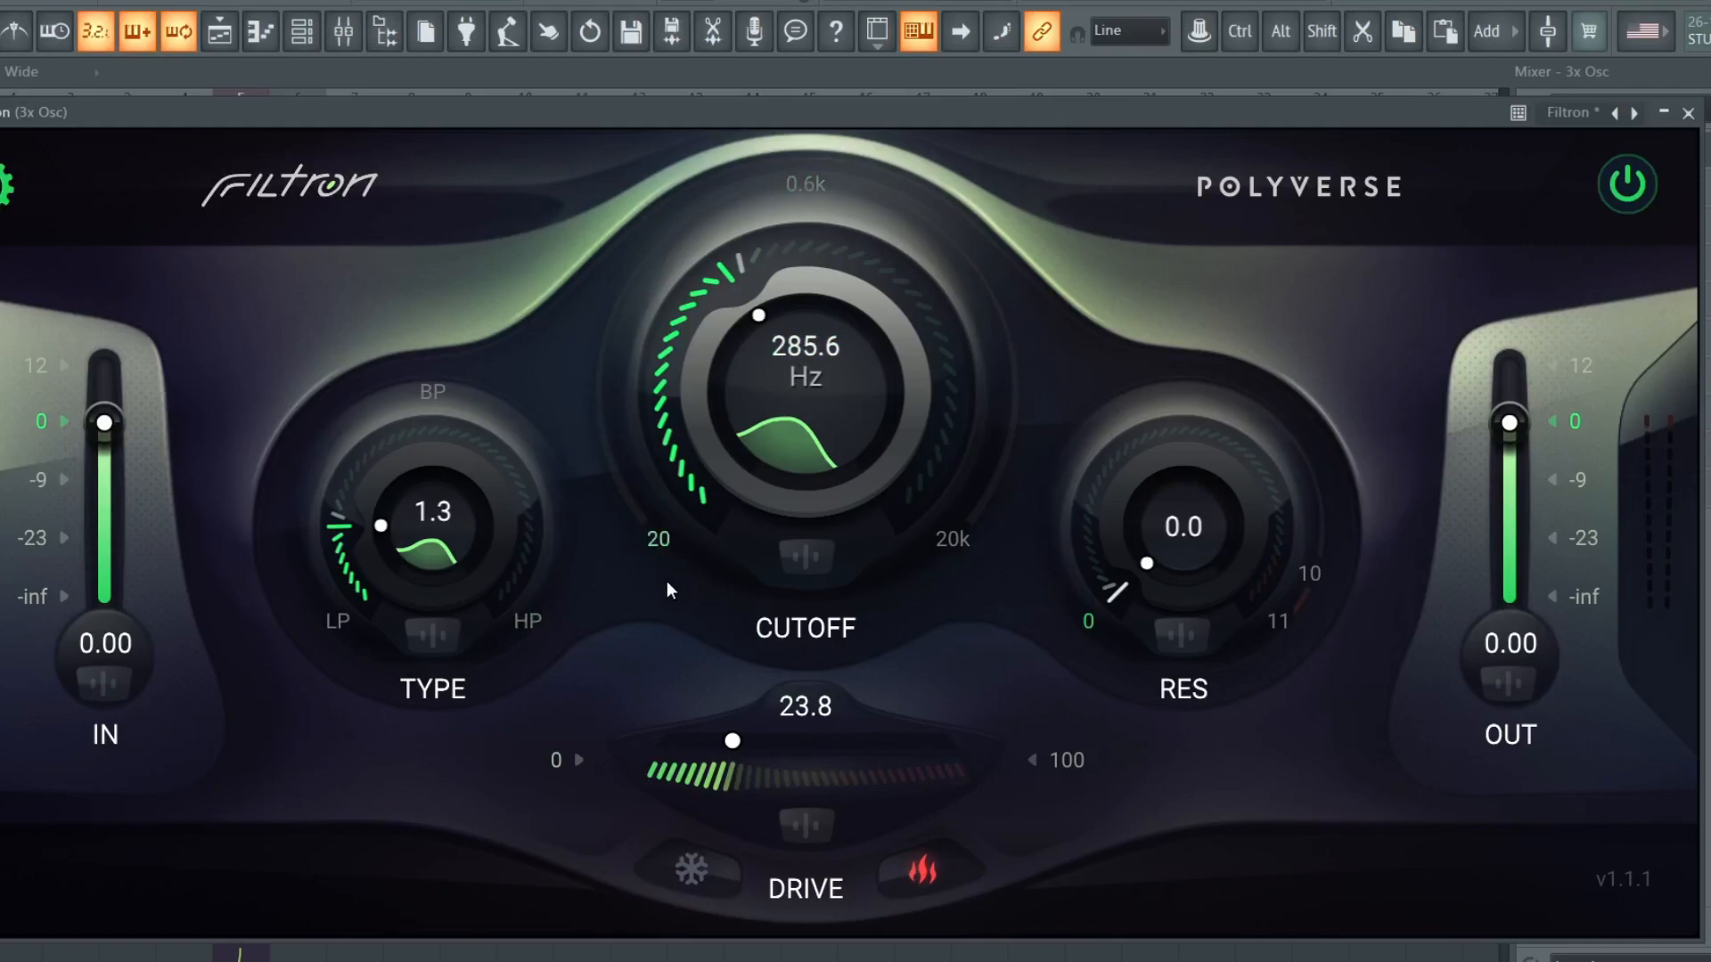
# Select mixer track Insert 6 and open its Gatekeeper plugin.
pyautogui.click(805, 556)
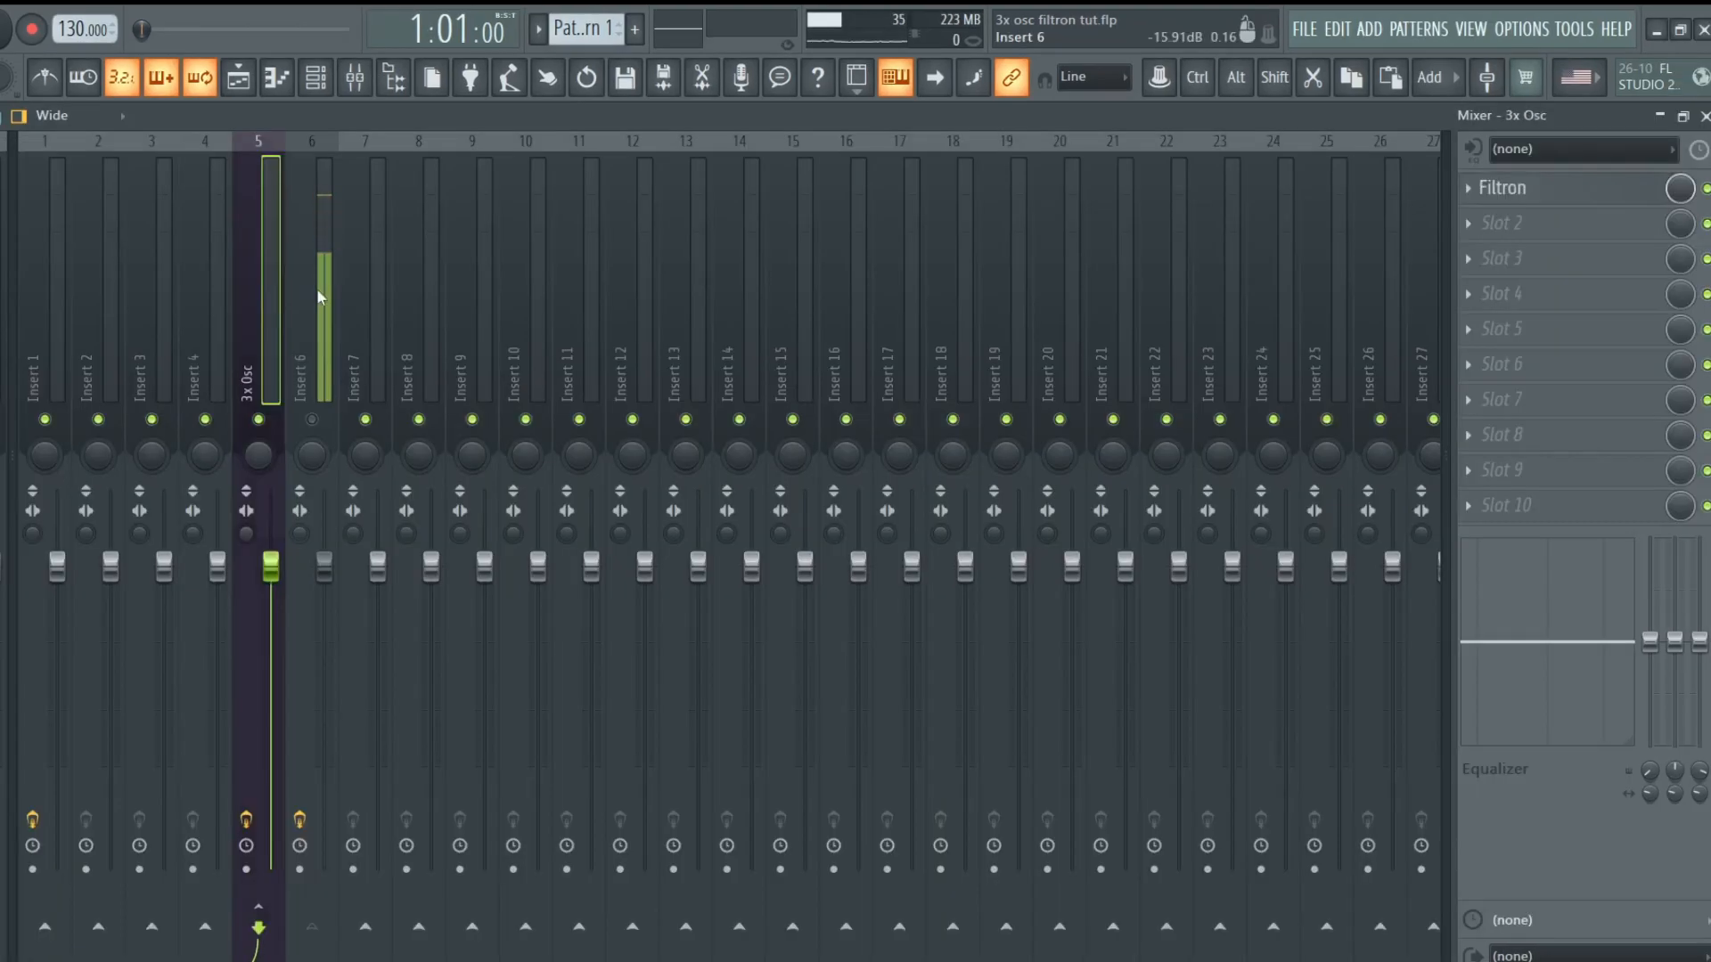
pyautogui.click(317, 291)
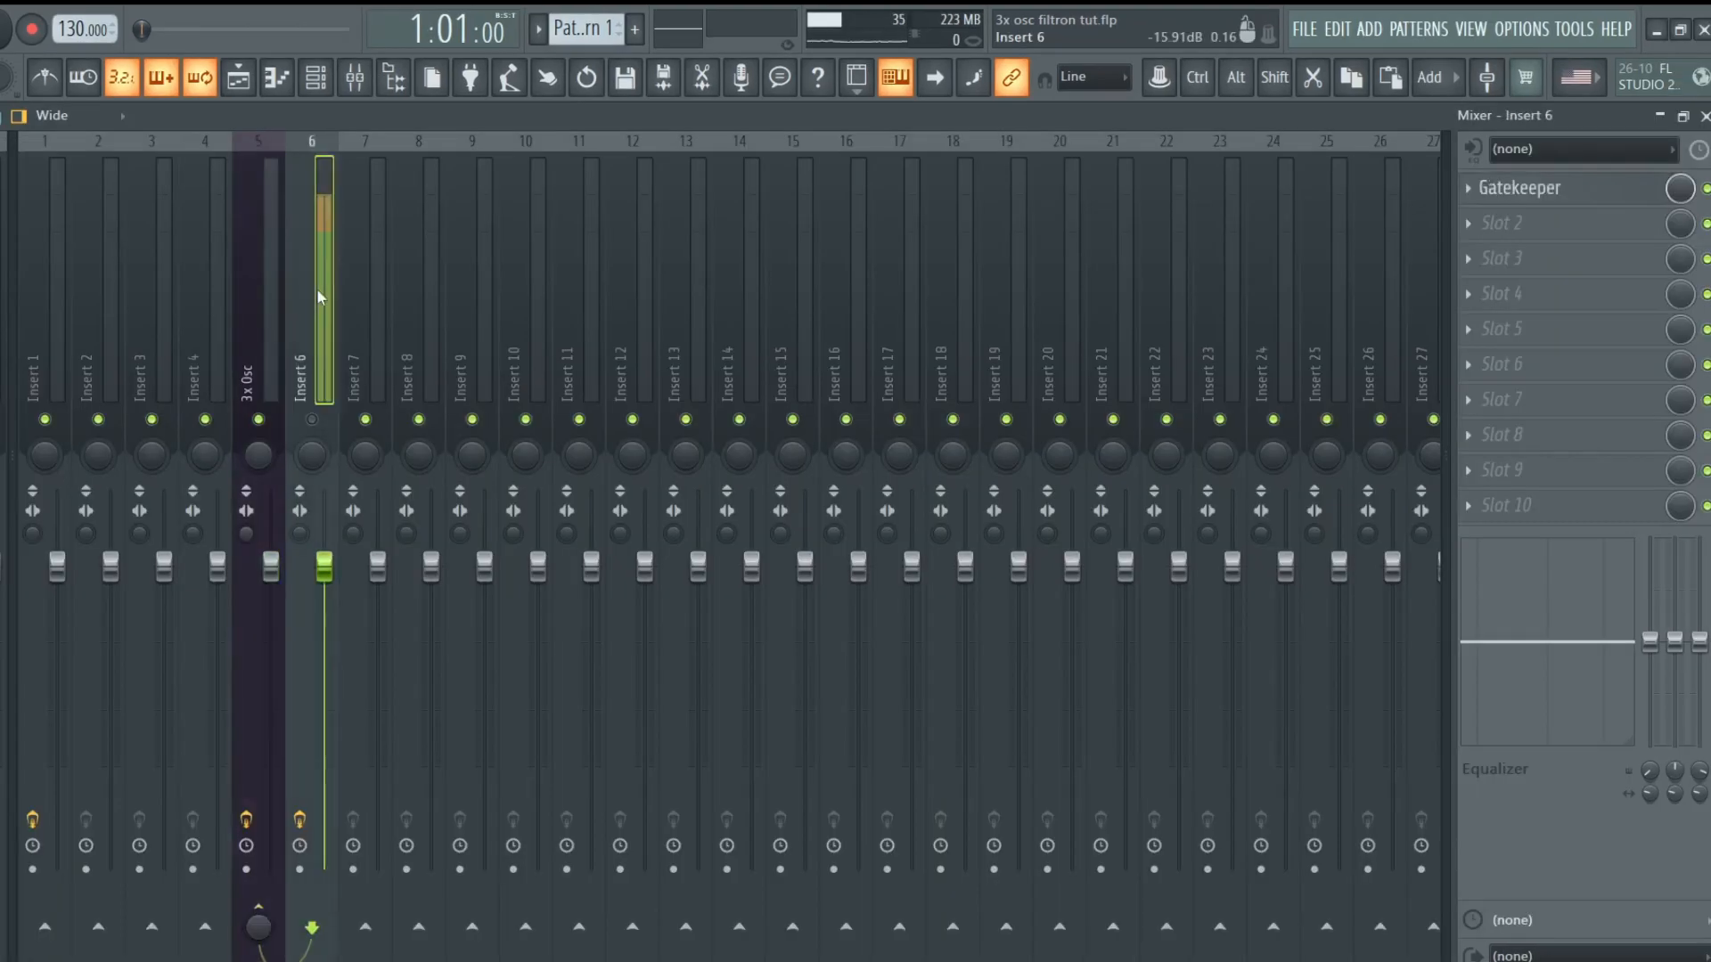
pyautogui.click(1583, 191)
pyautogui.moveTo(1002, 260); pyautogui.dragTo(985, 229)
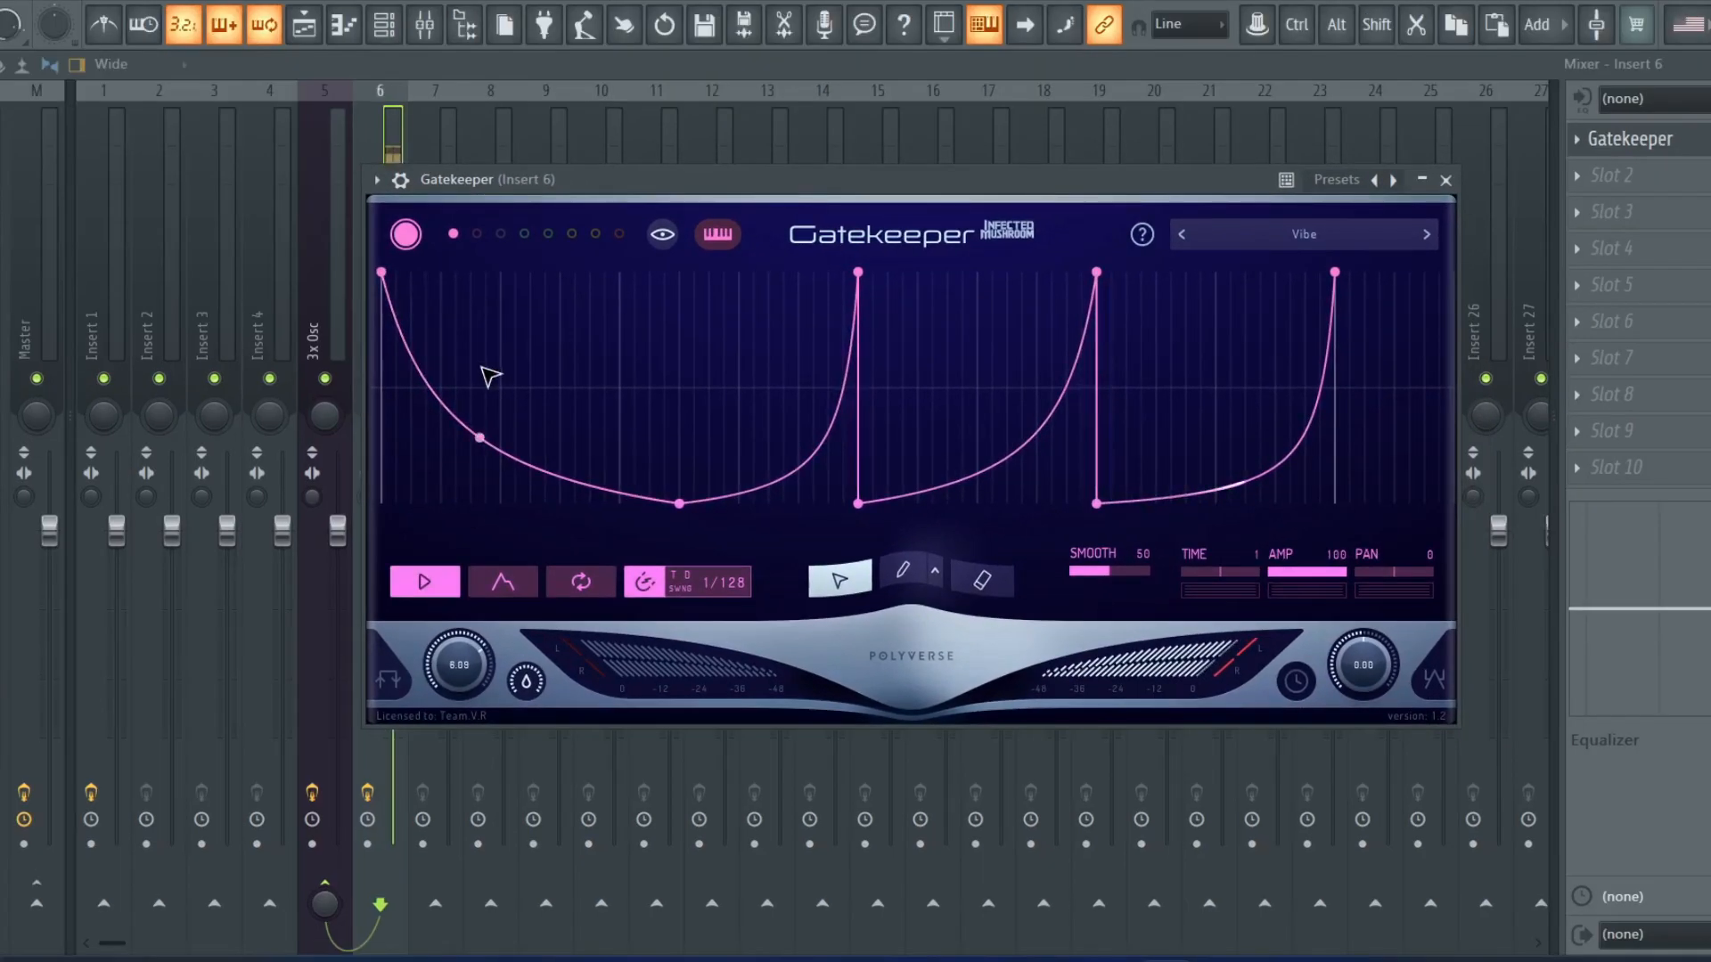
# Compare Gatekeeper's empty envelope slot with the first envelope of the Vibe preset, and close the plugin.
pyautogui.click(478, 234)
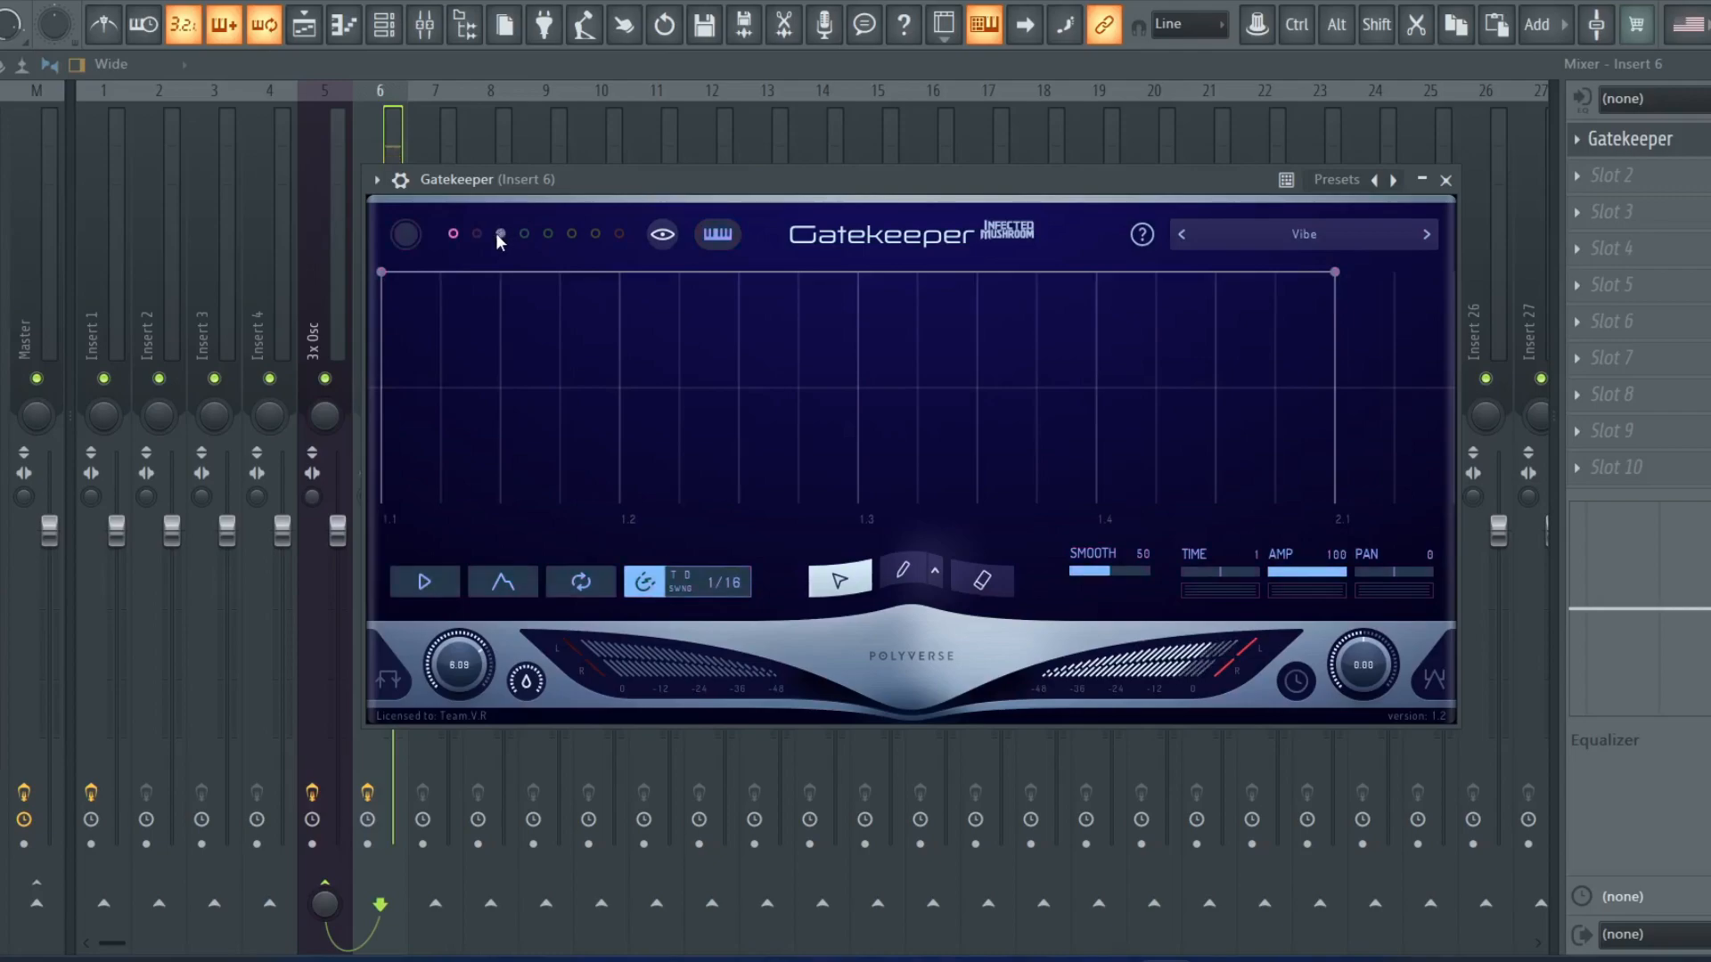
pyautogui.click(452, 234)
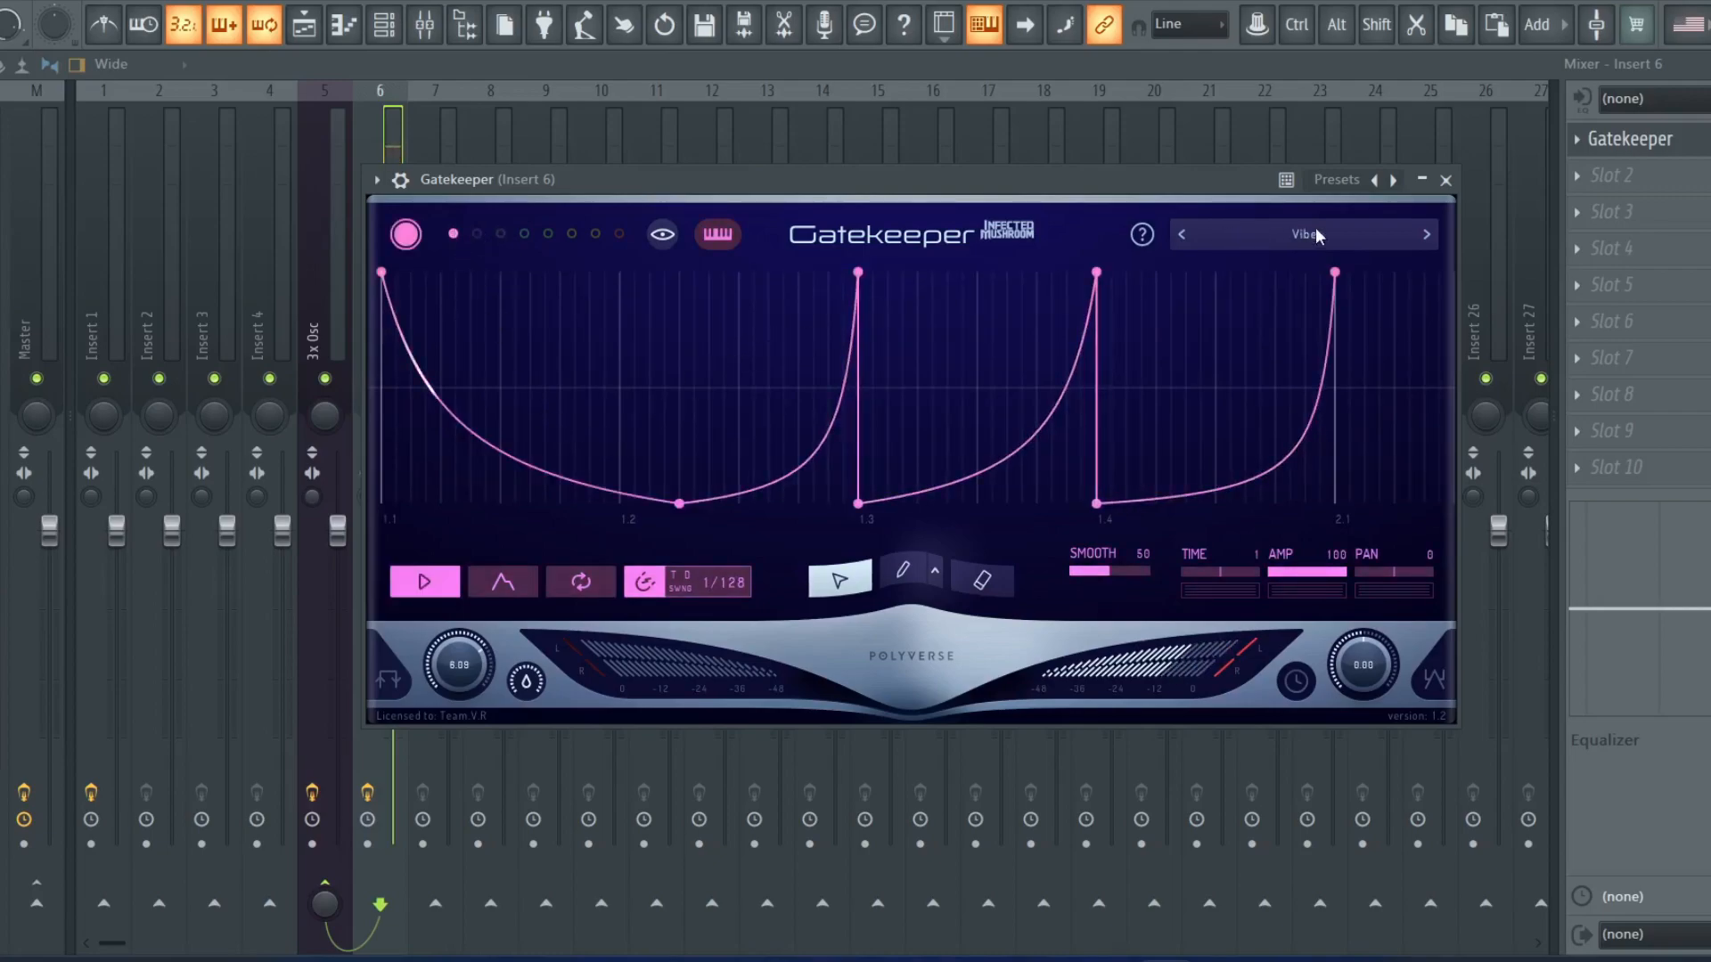
pyautogui.click(1443, 181)
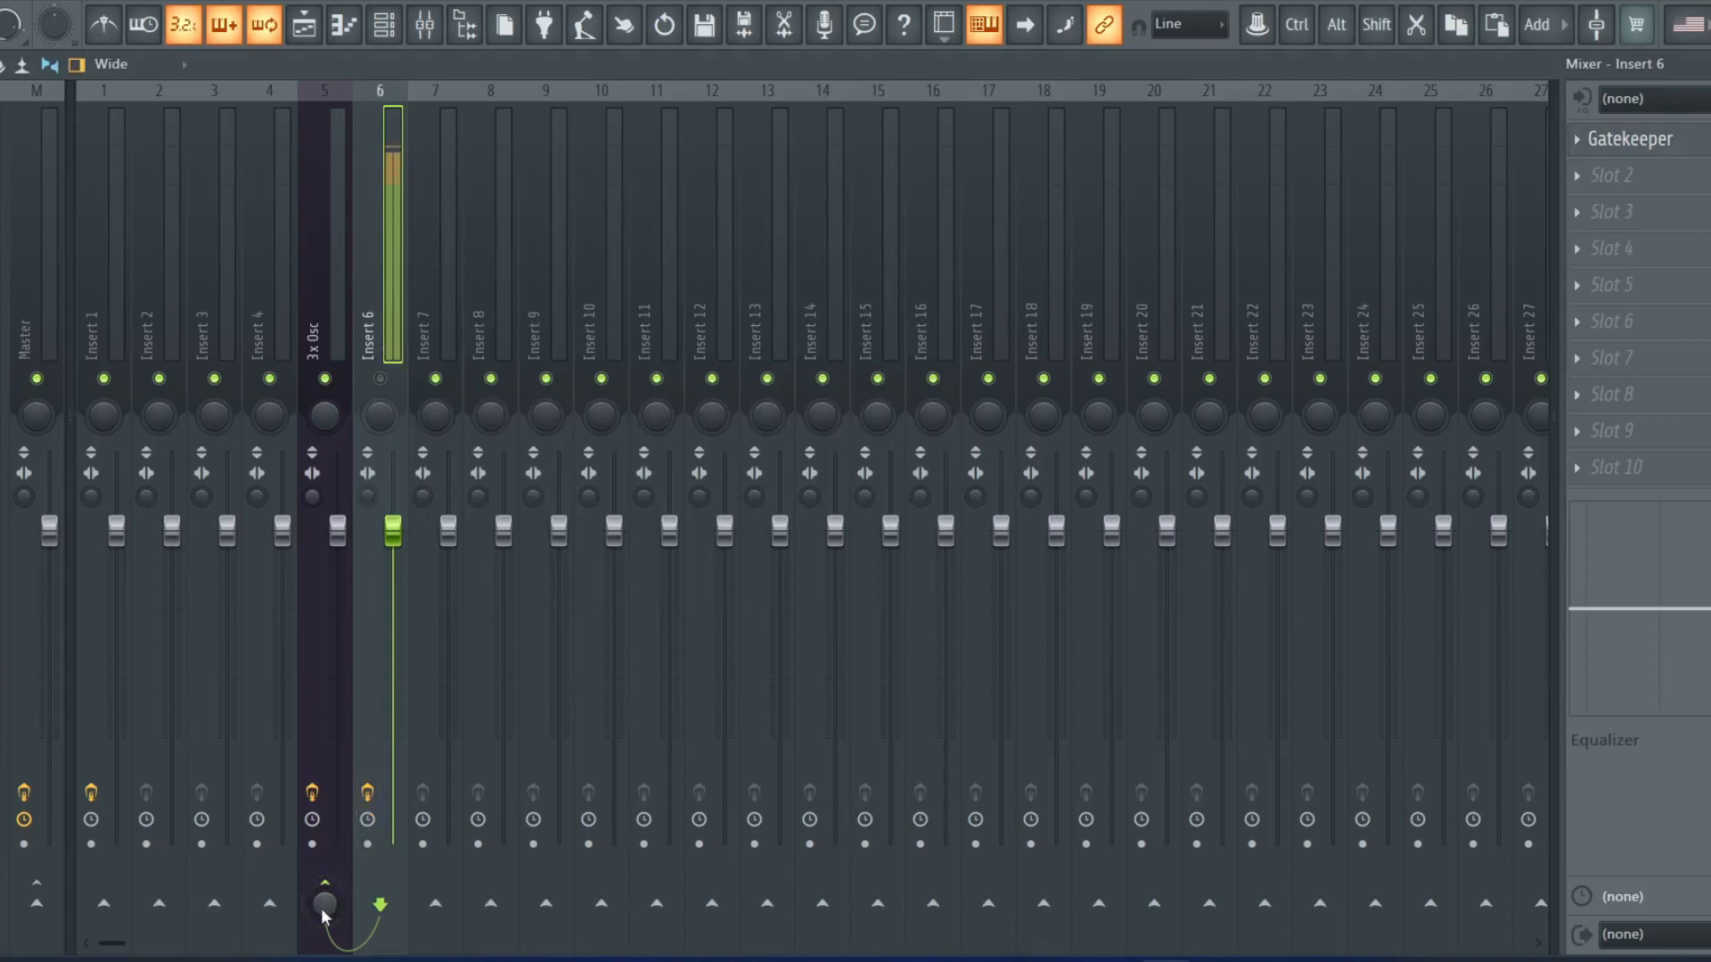
# Check the 3x Osc mixer track and unmute mixer track Insert 6.
pyautogui.click(318, 310)
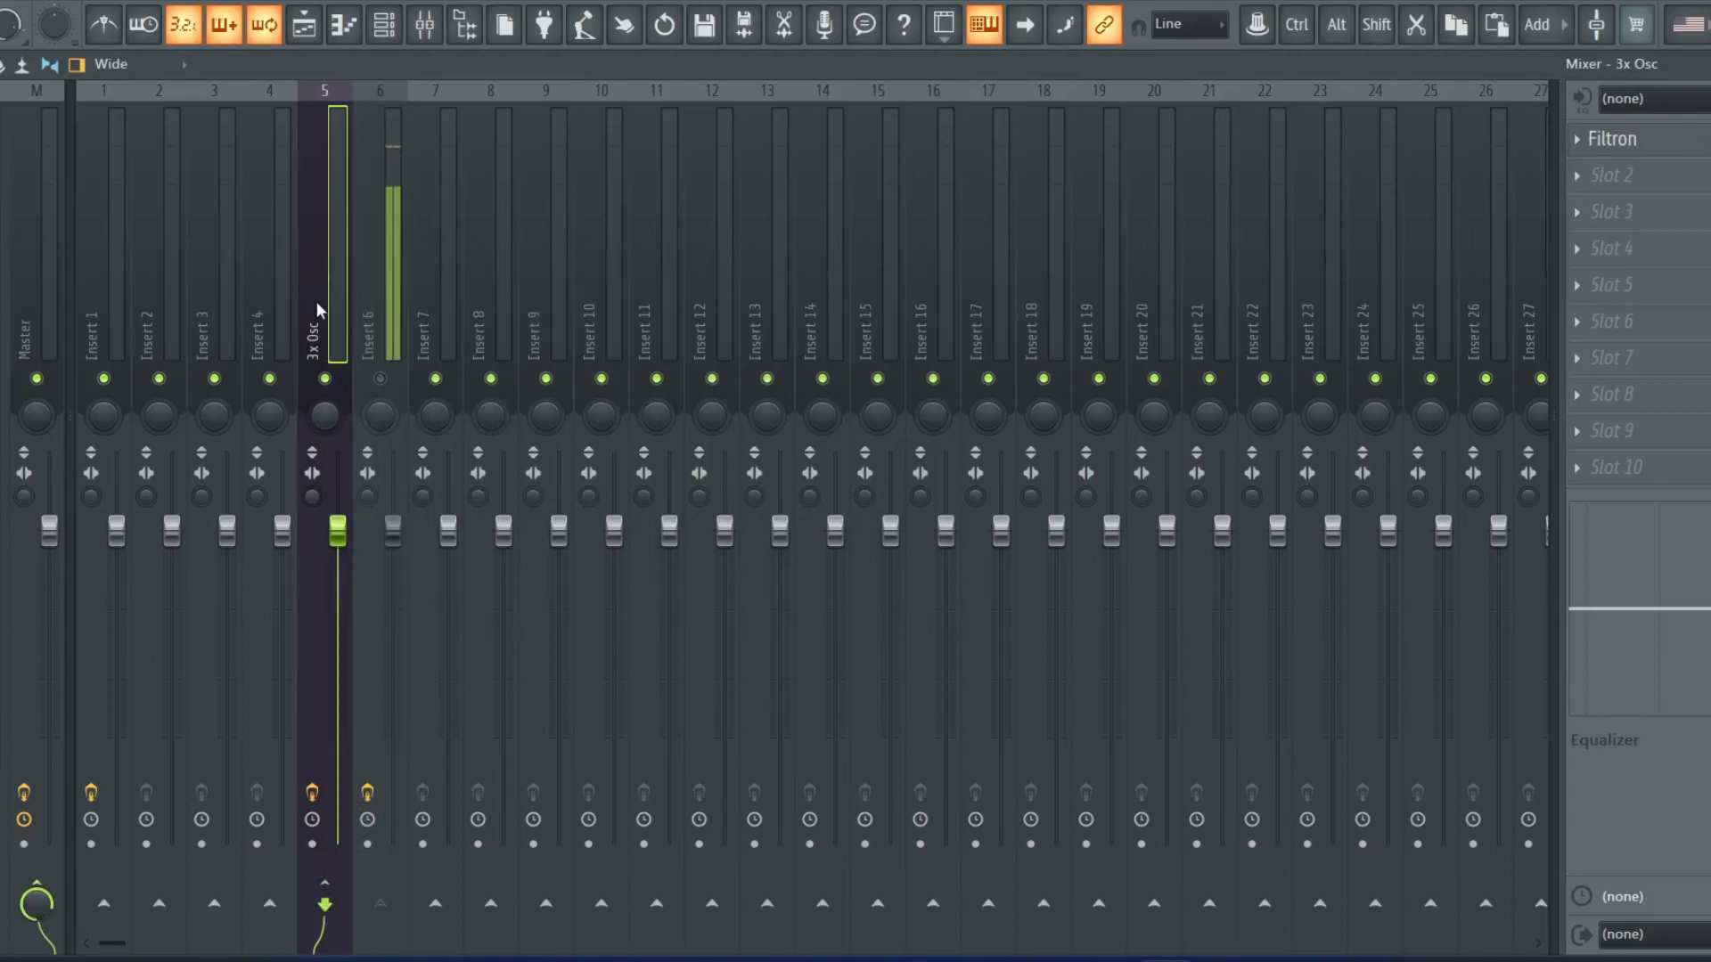
pyautogui.click(380, 314)
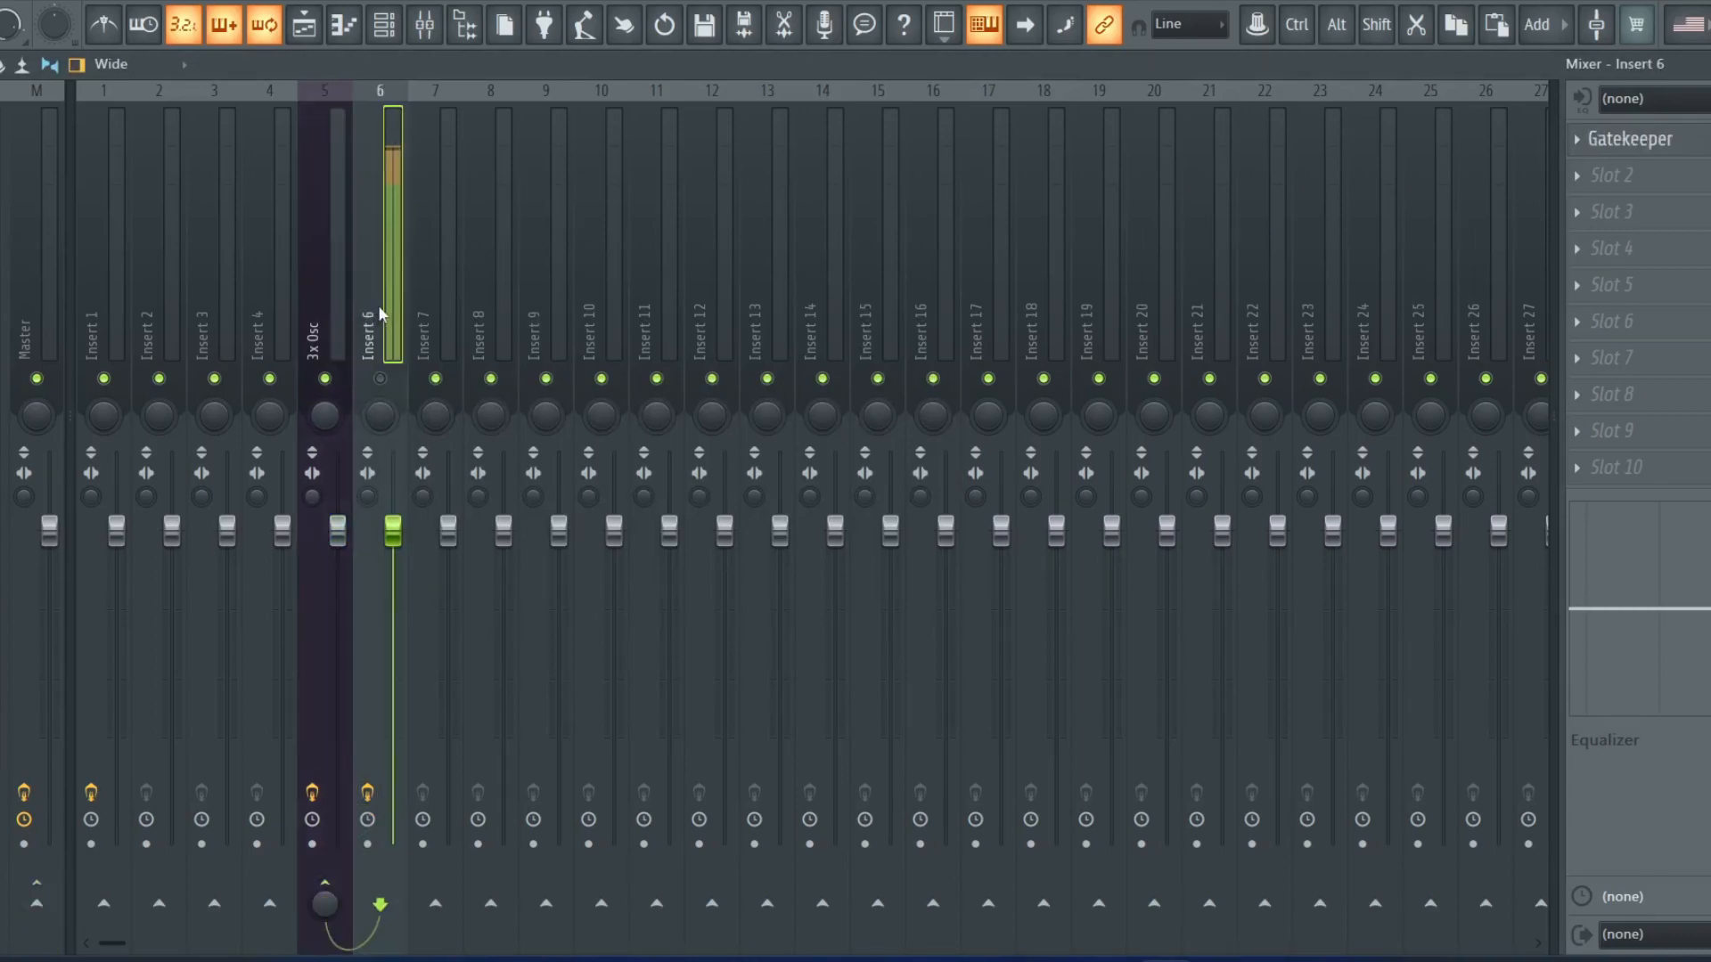
pyautogui.click(383, 380)
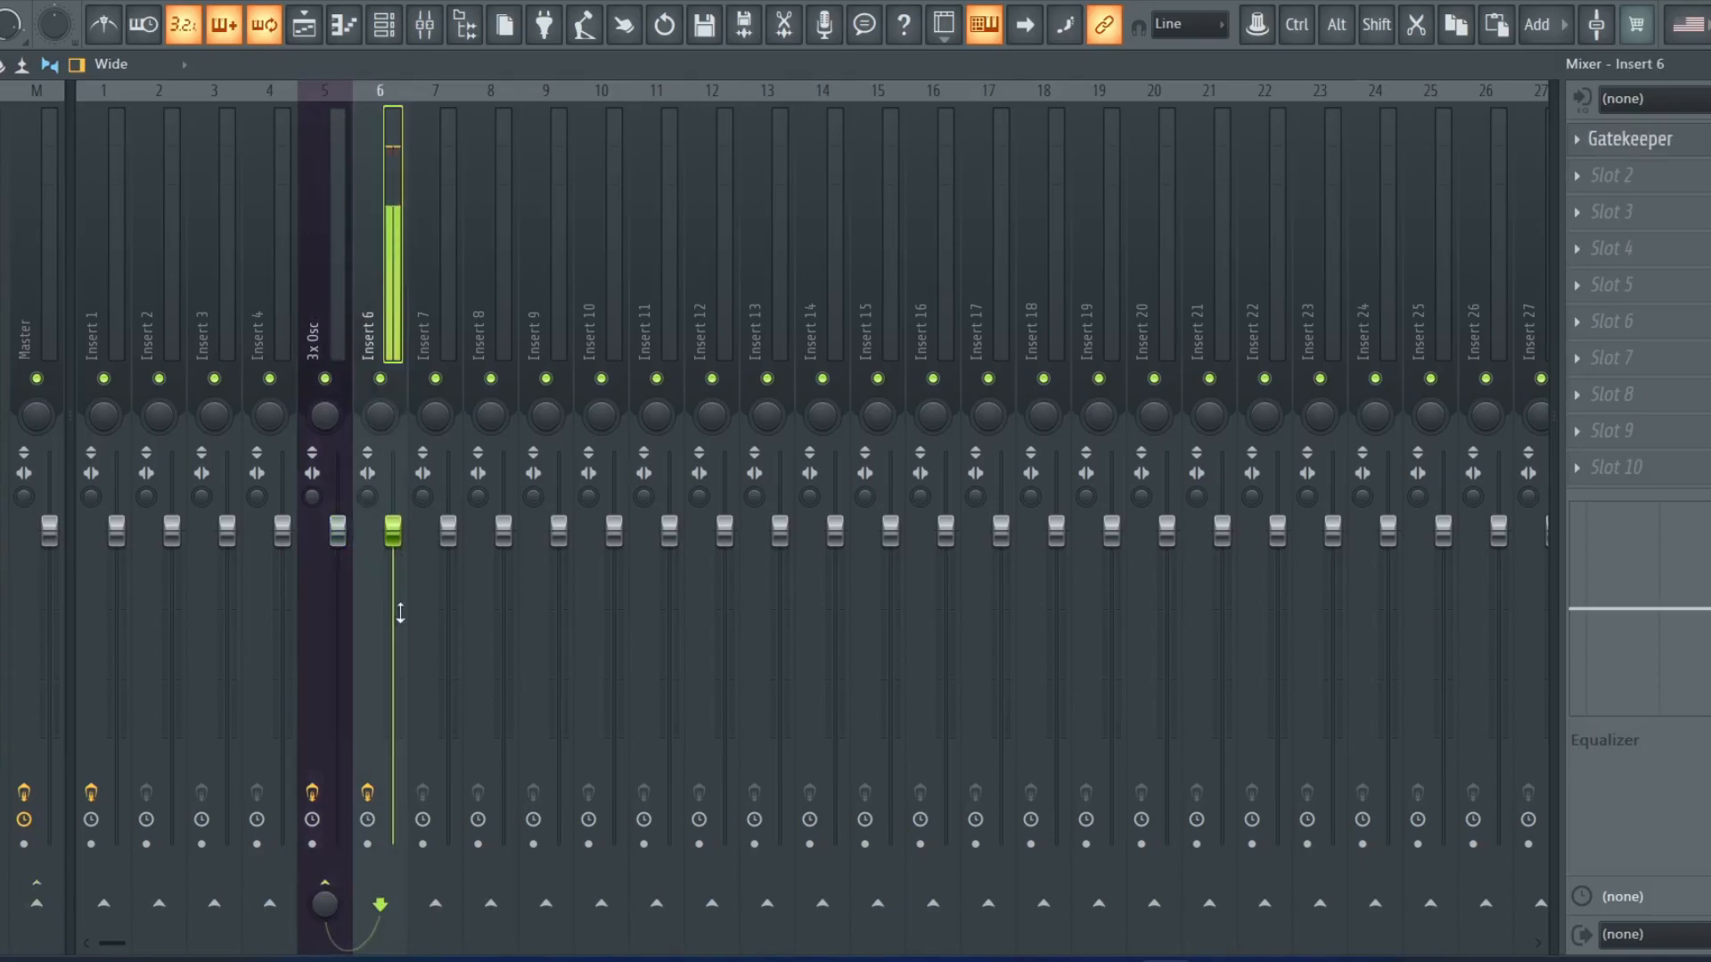
# Examine the wrapper settings and the side chain input routing of Filtron on the 3x Osc track.
pyautogui.click(327, 277)
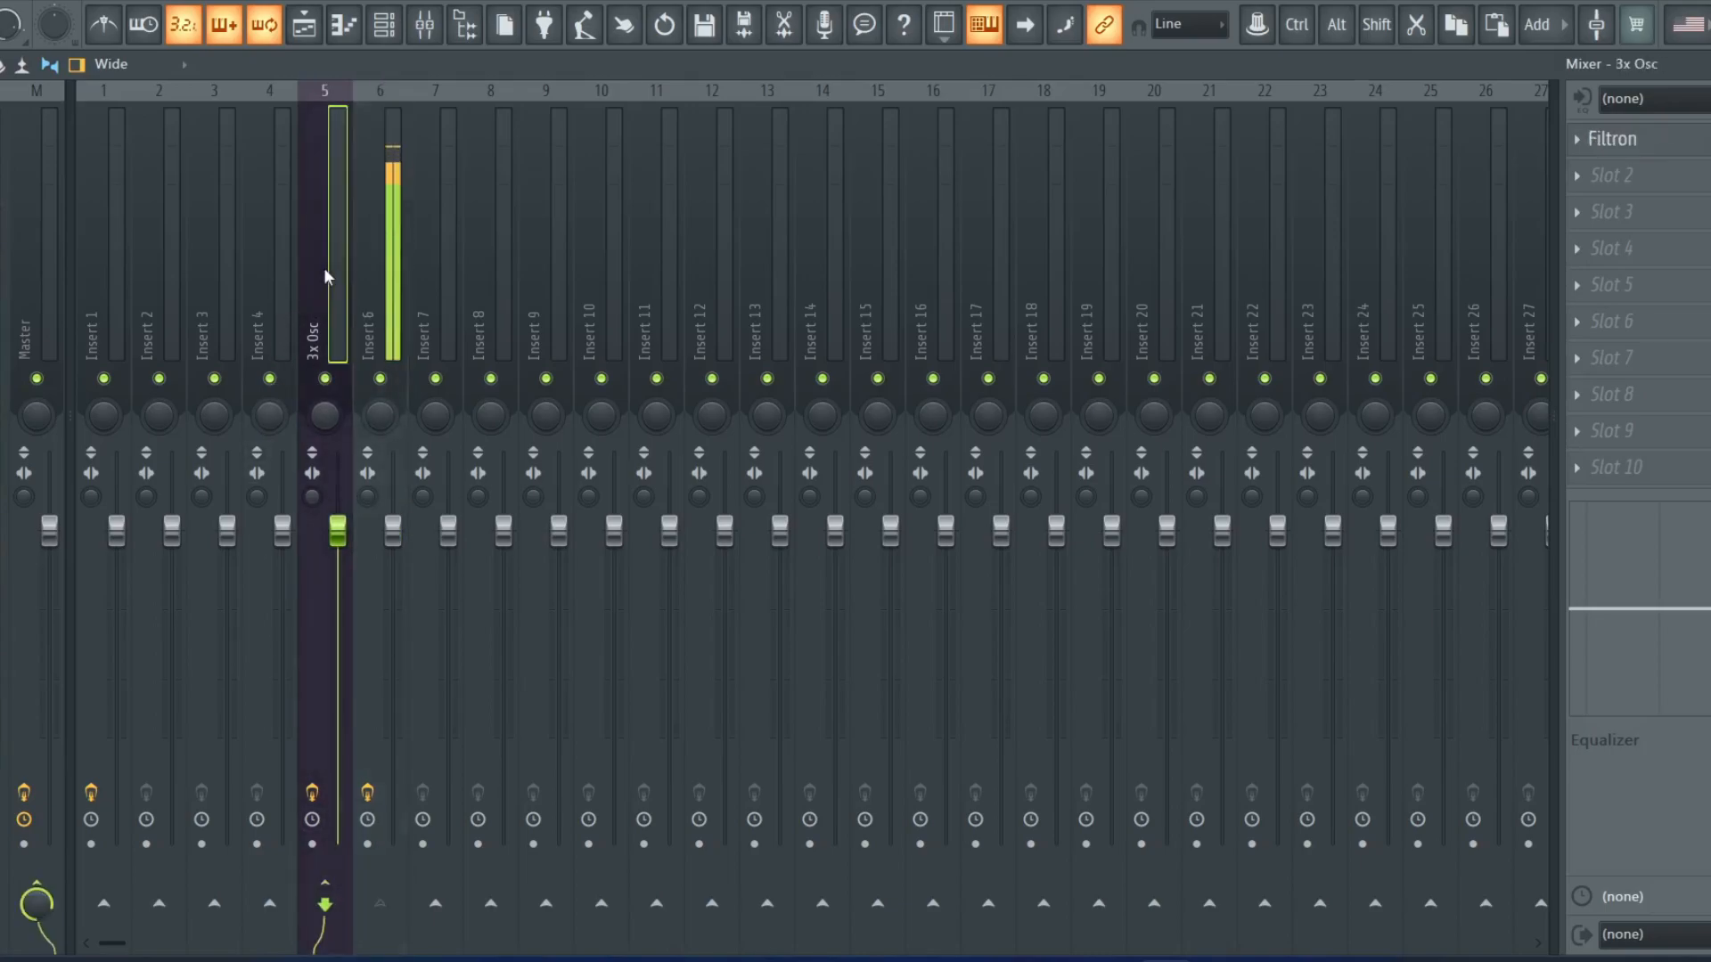
pyautogui.click(1704, 141)
pyautogui.click(50, 104)
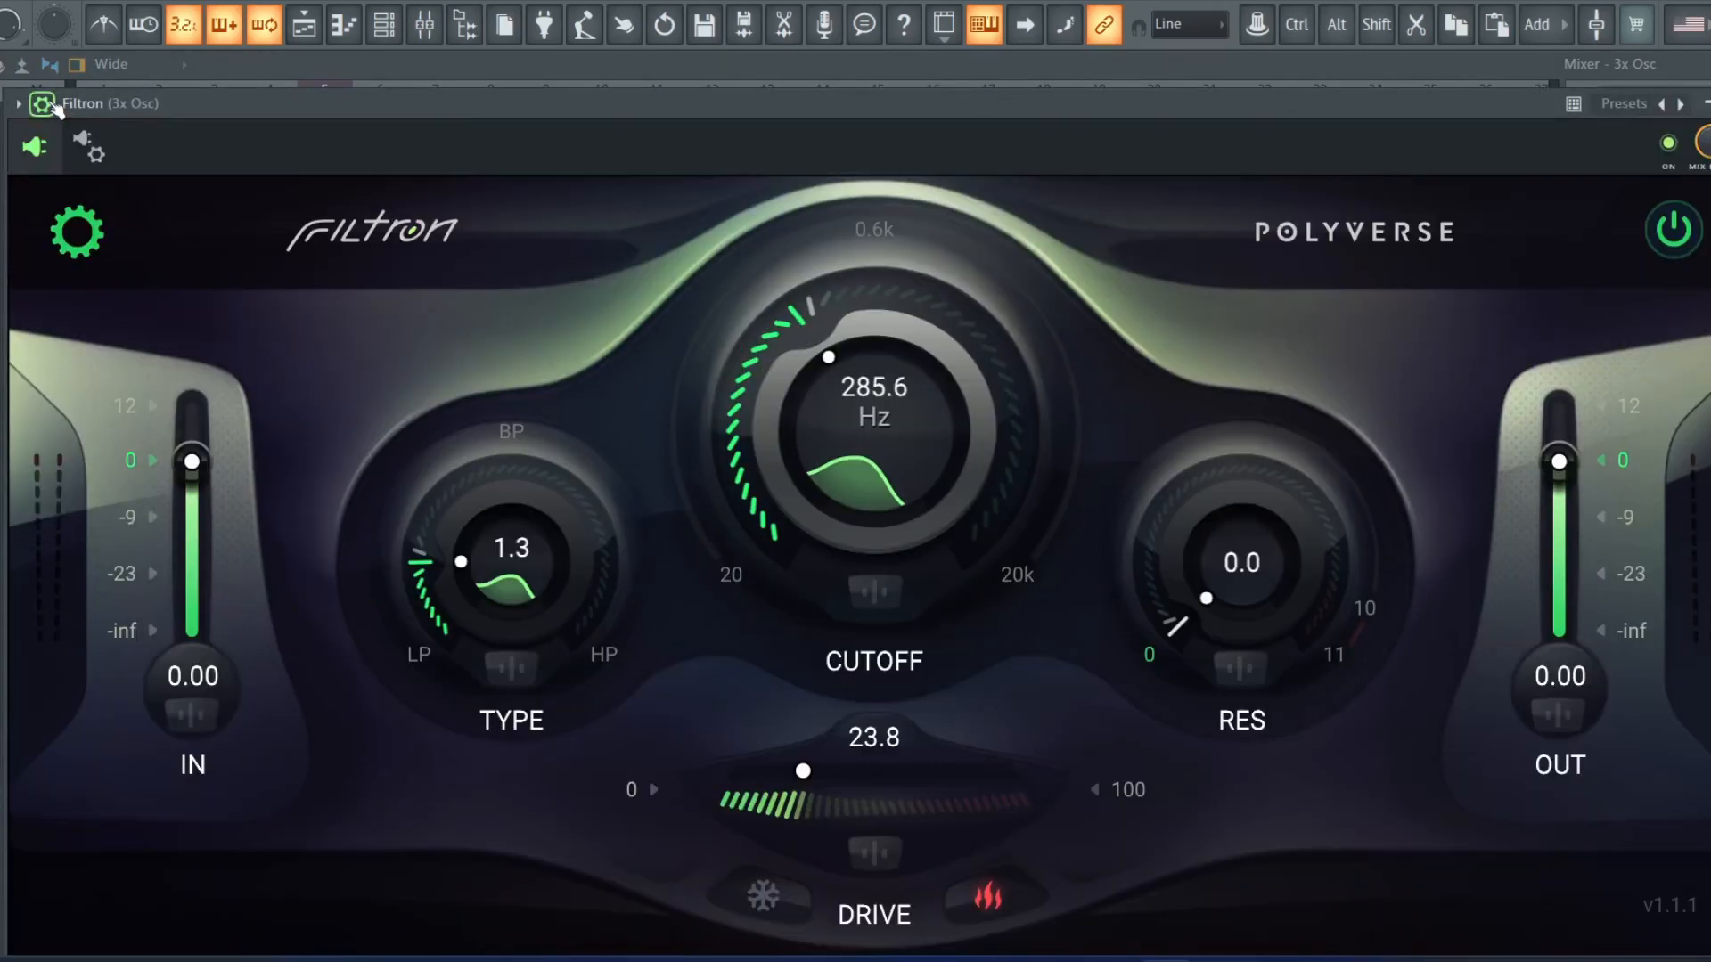
pyautogui.click(90, 146)
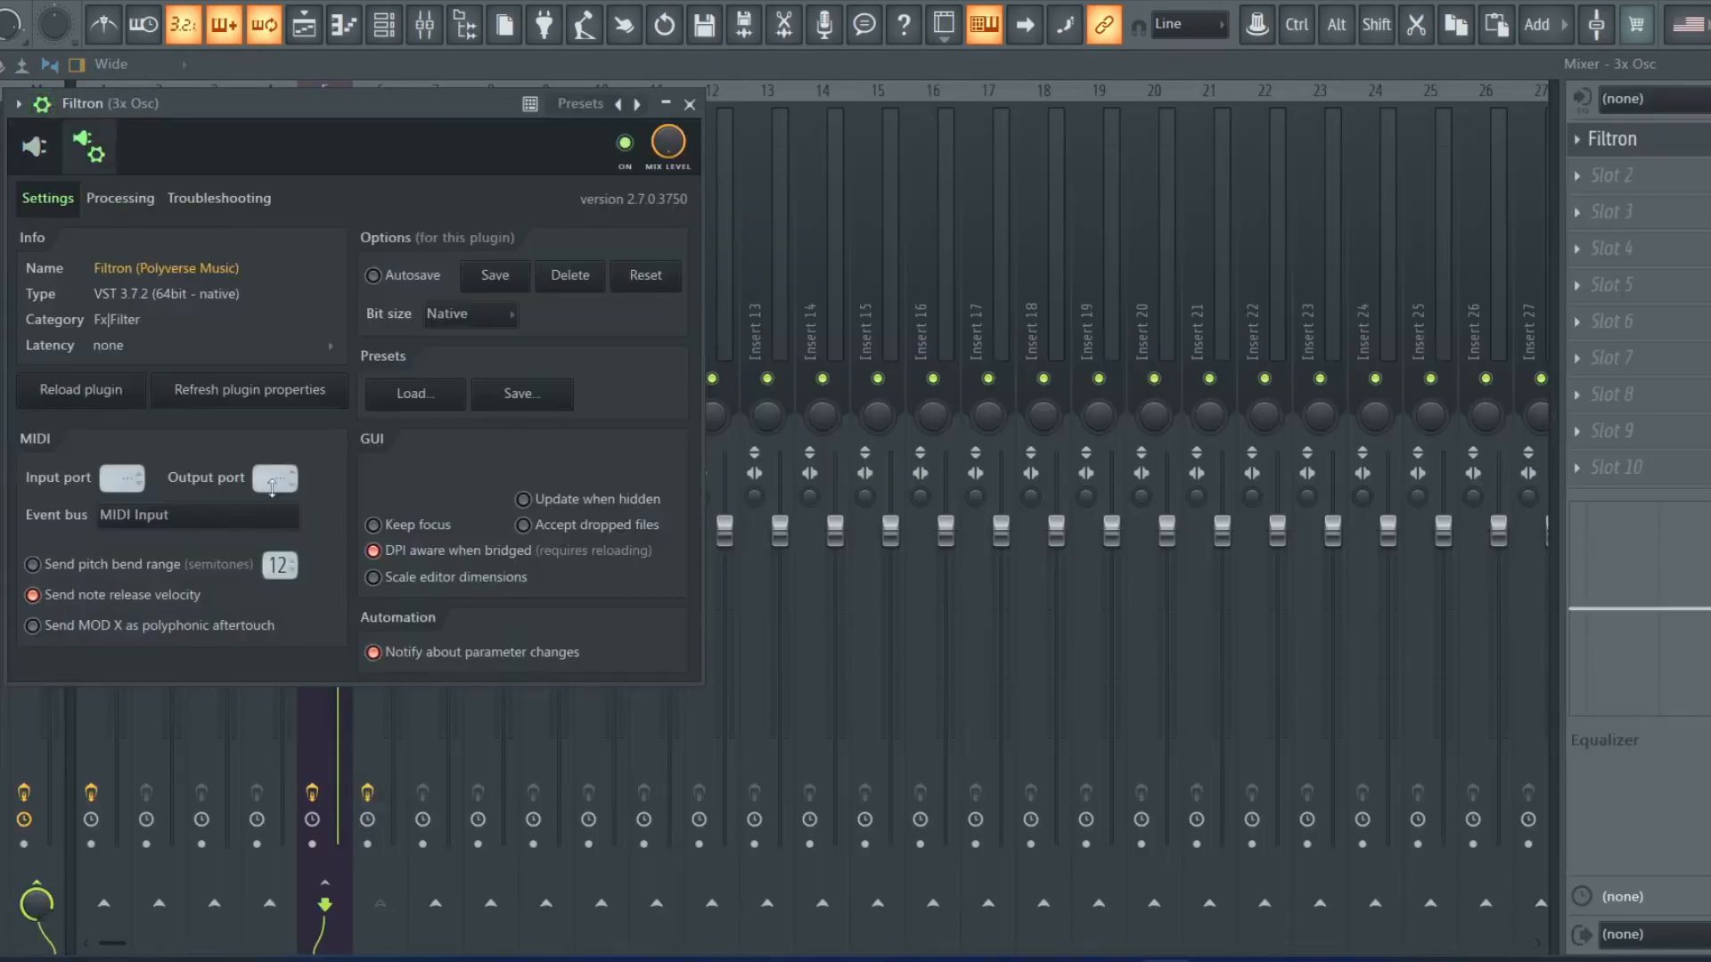
pyautogui.click(122, 198)
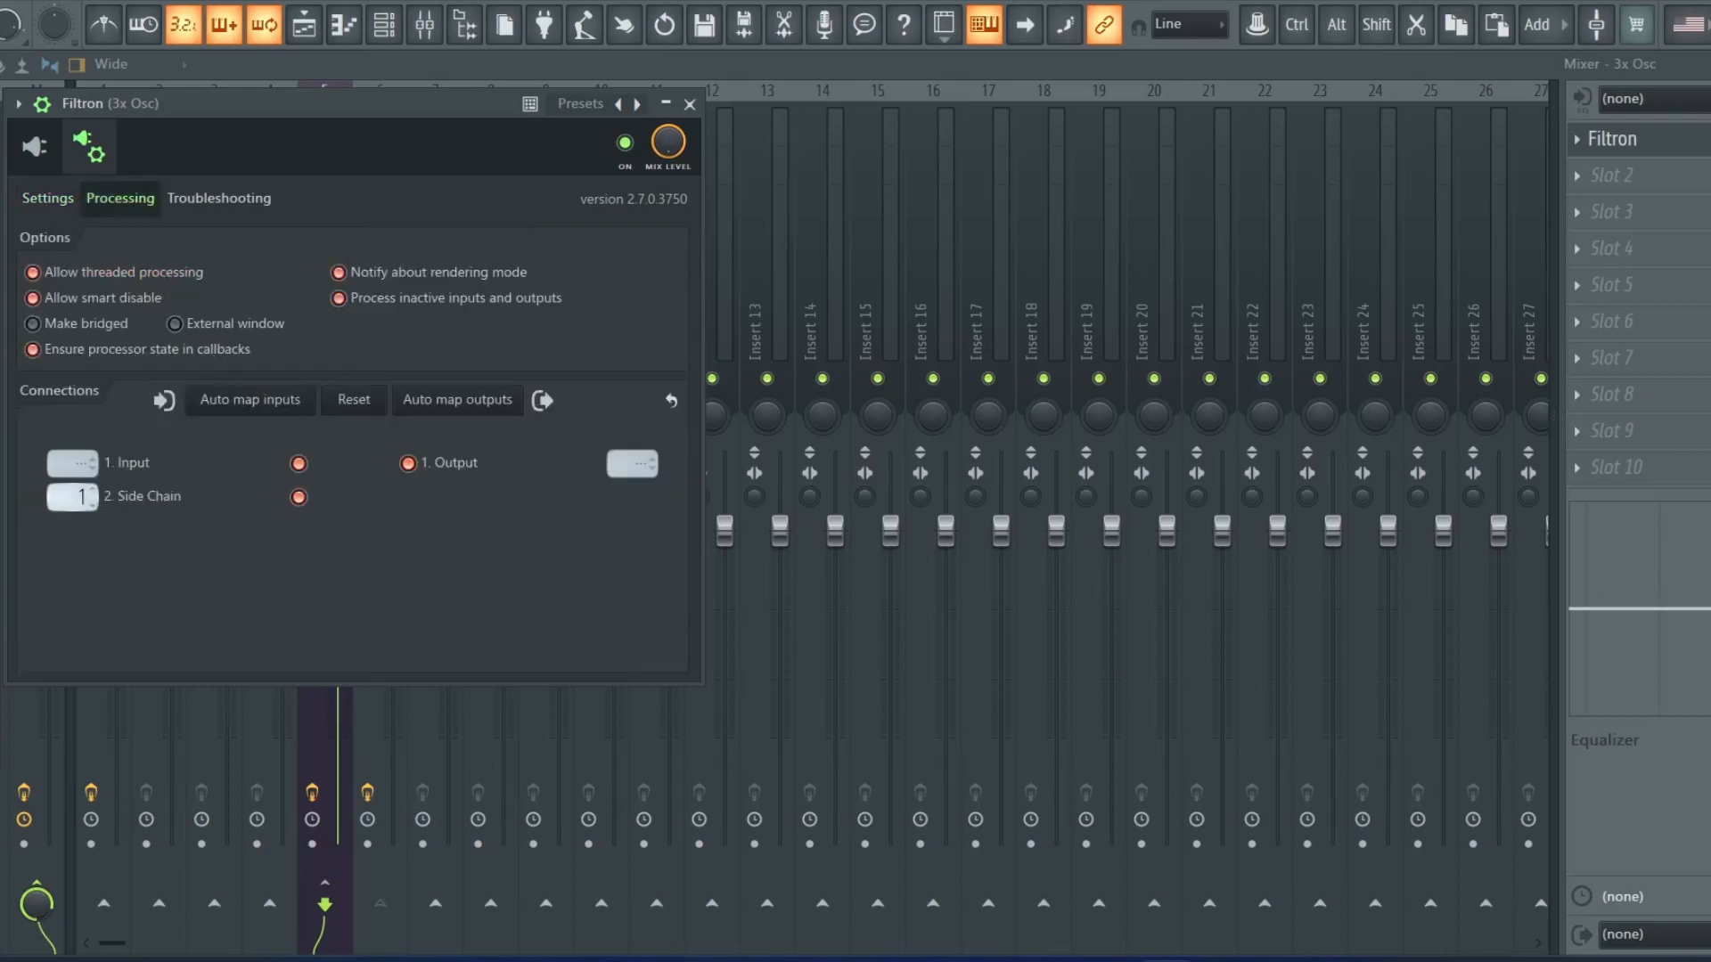
pyautogui.click(689, 104)
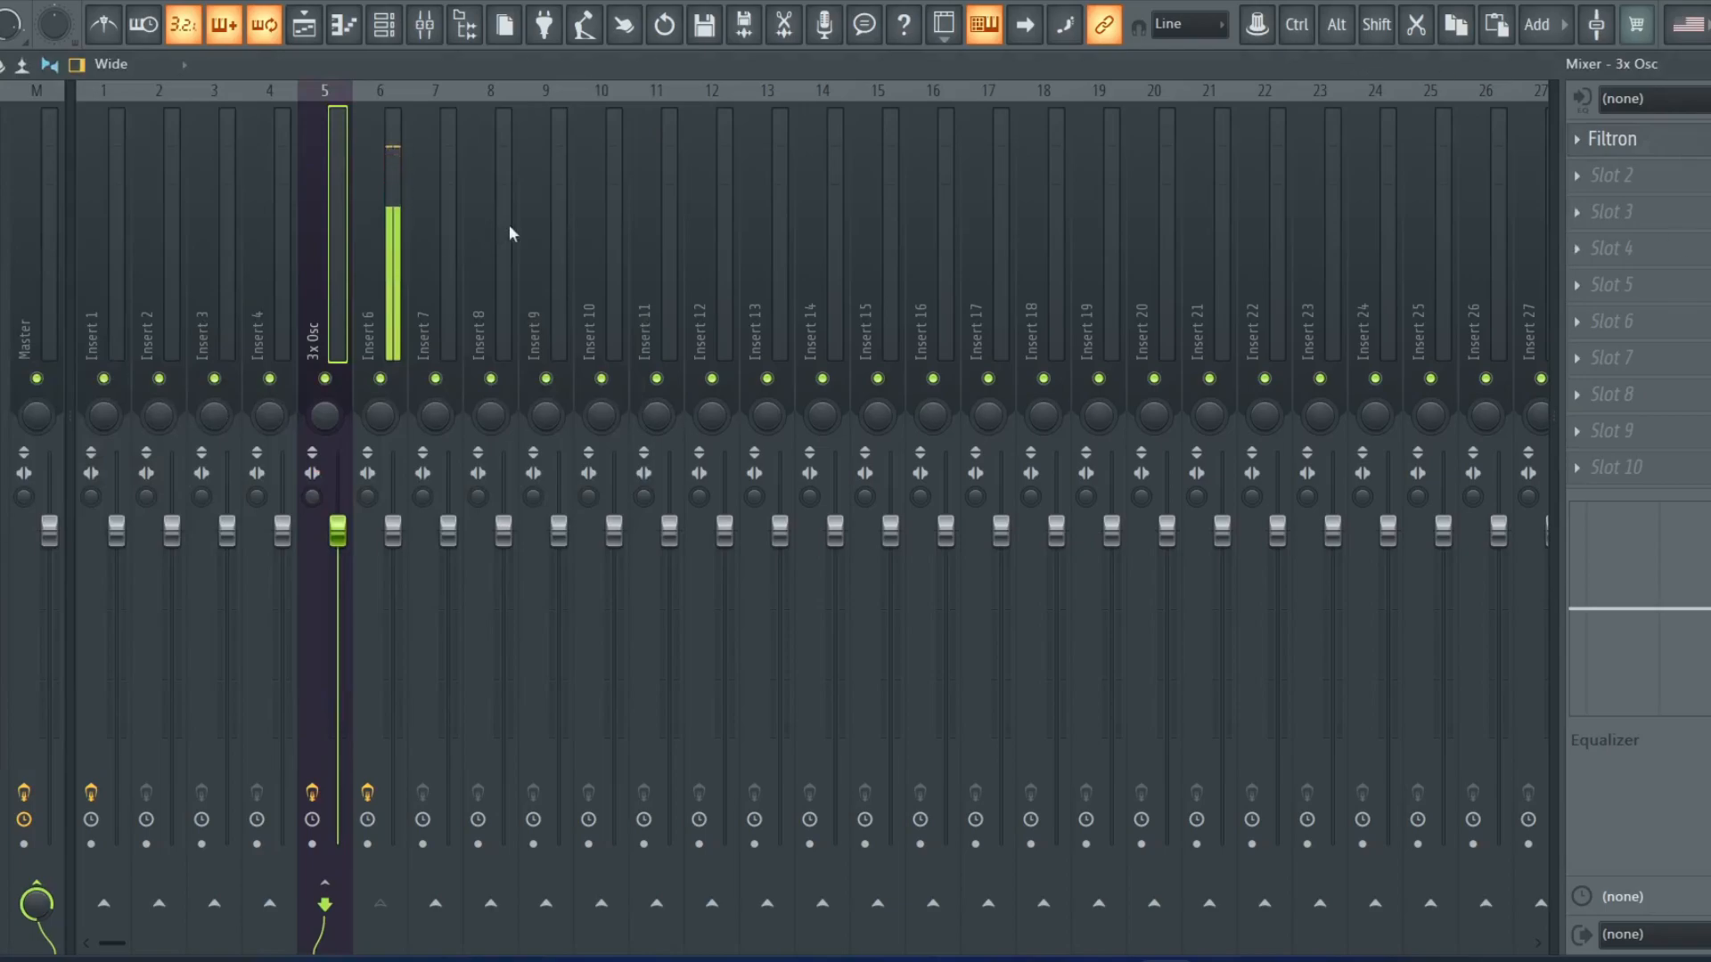
# Show Filtron's main interface again and set the cutoff's CV 1 modulation to about 12.6.
pyautogui.click(1667, 139)
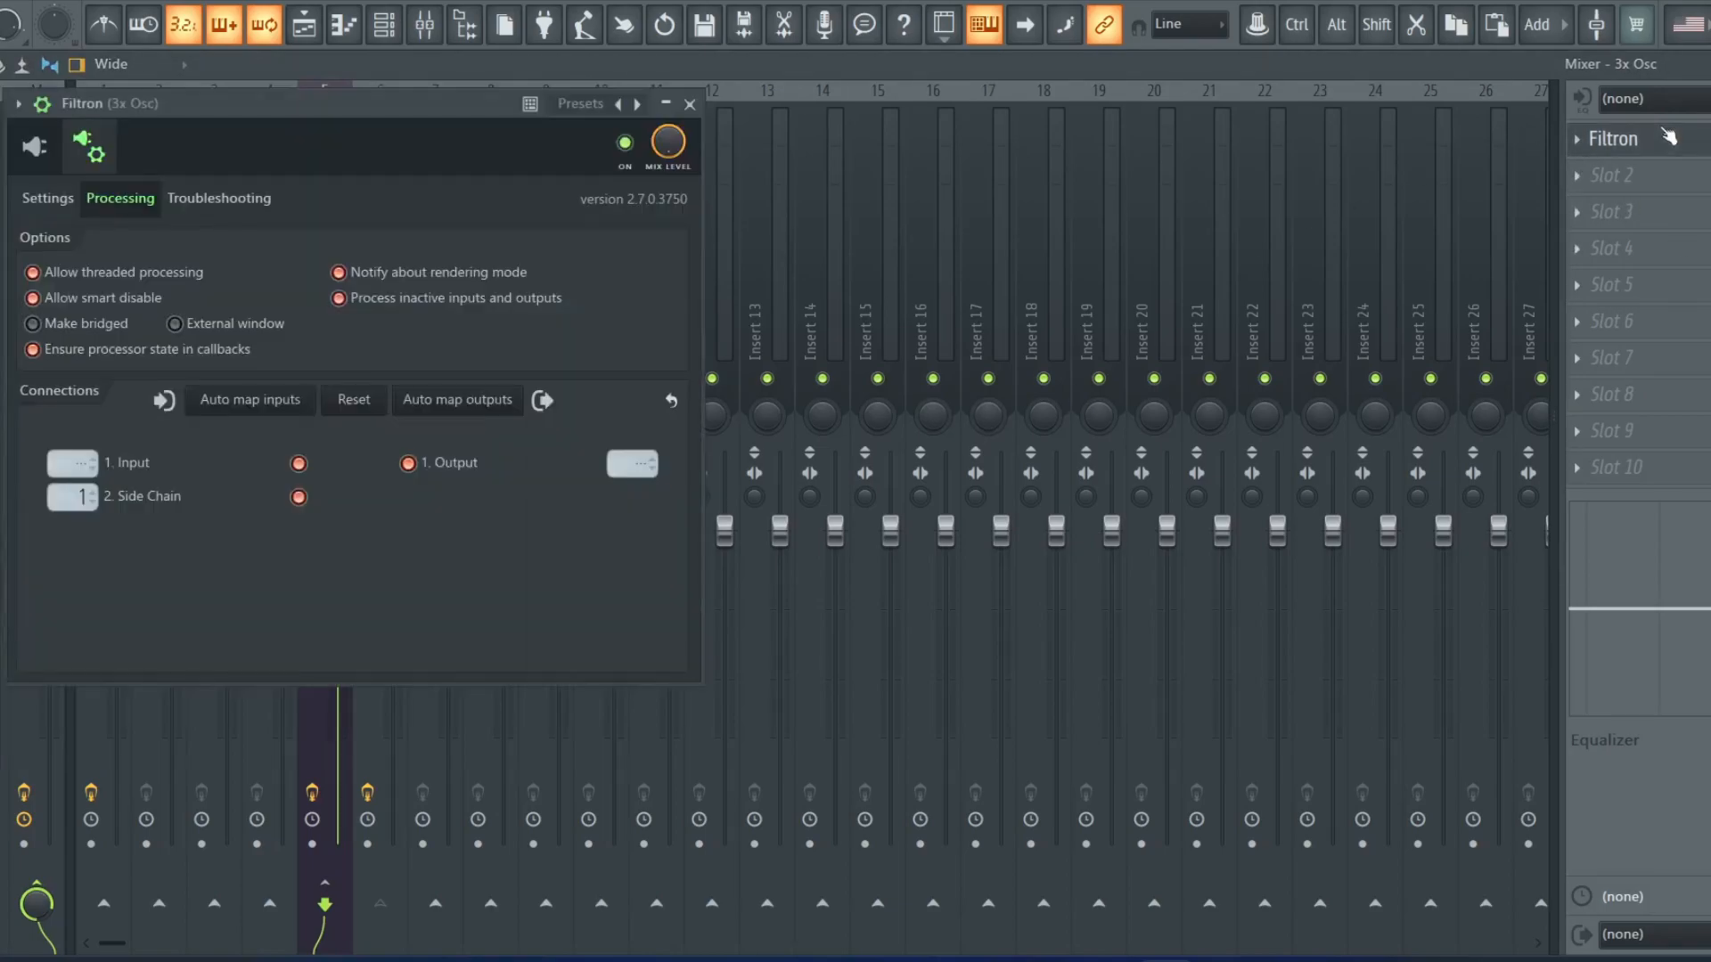
pyautogui.click(38, 138)
pyautogui.click(42, 104)
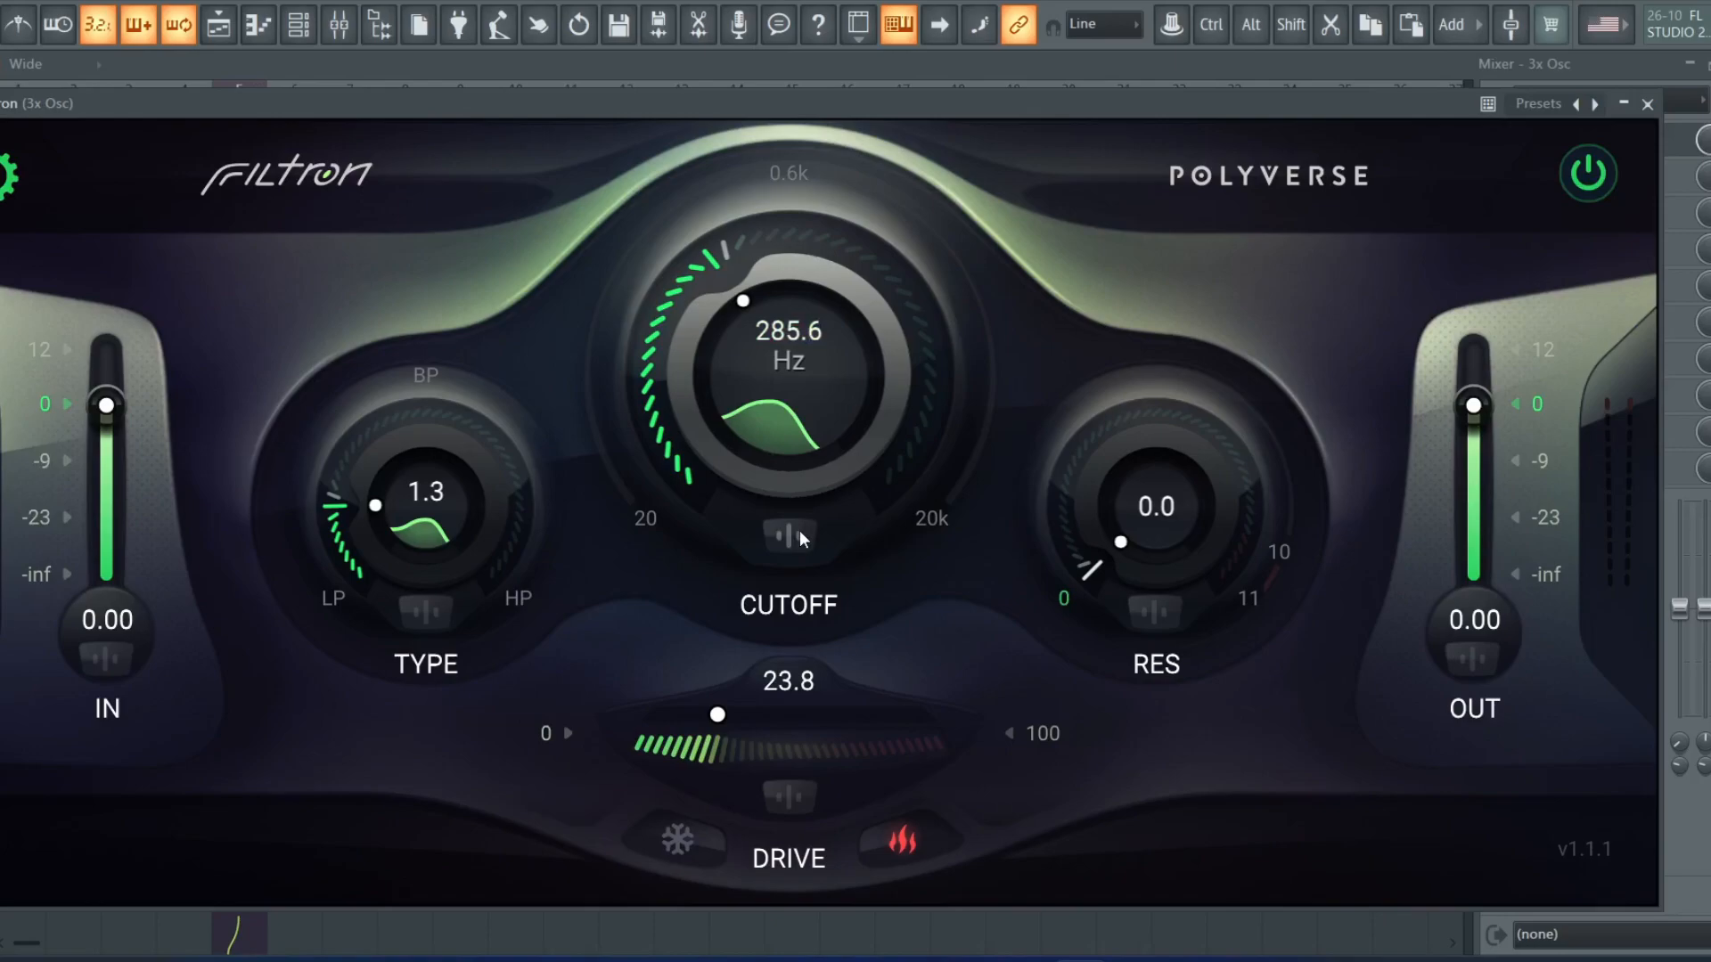
pyautogui.click(796, 535)
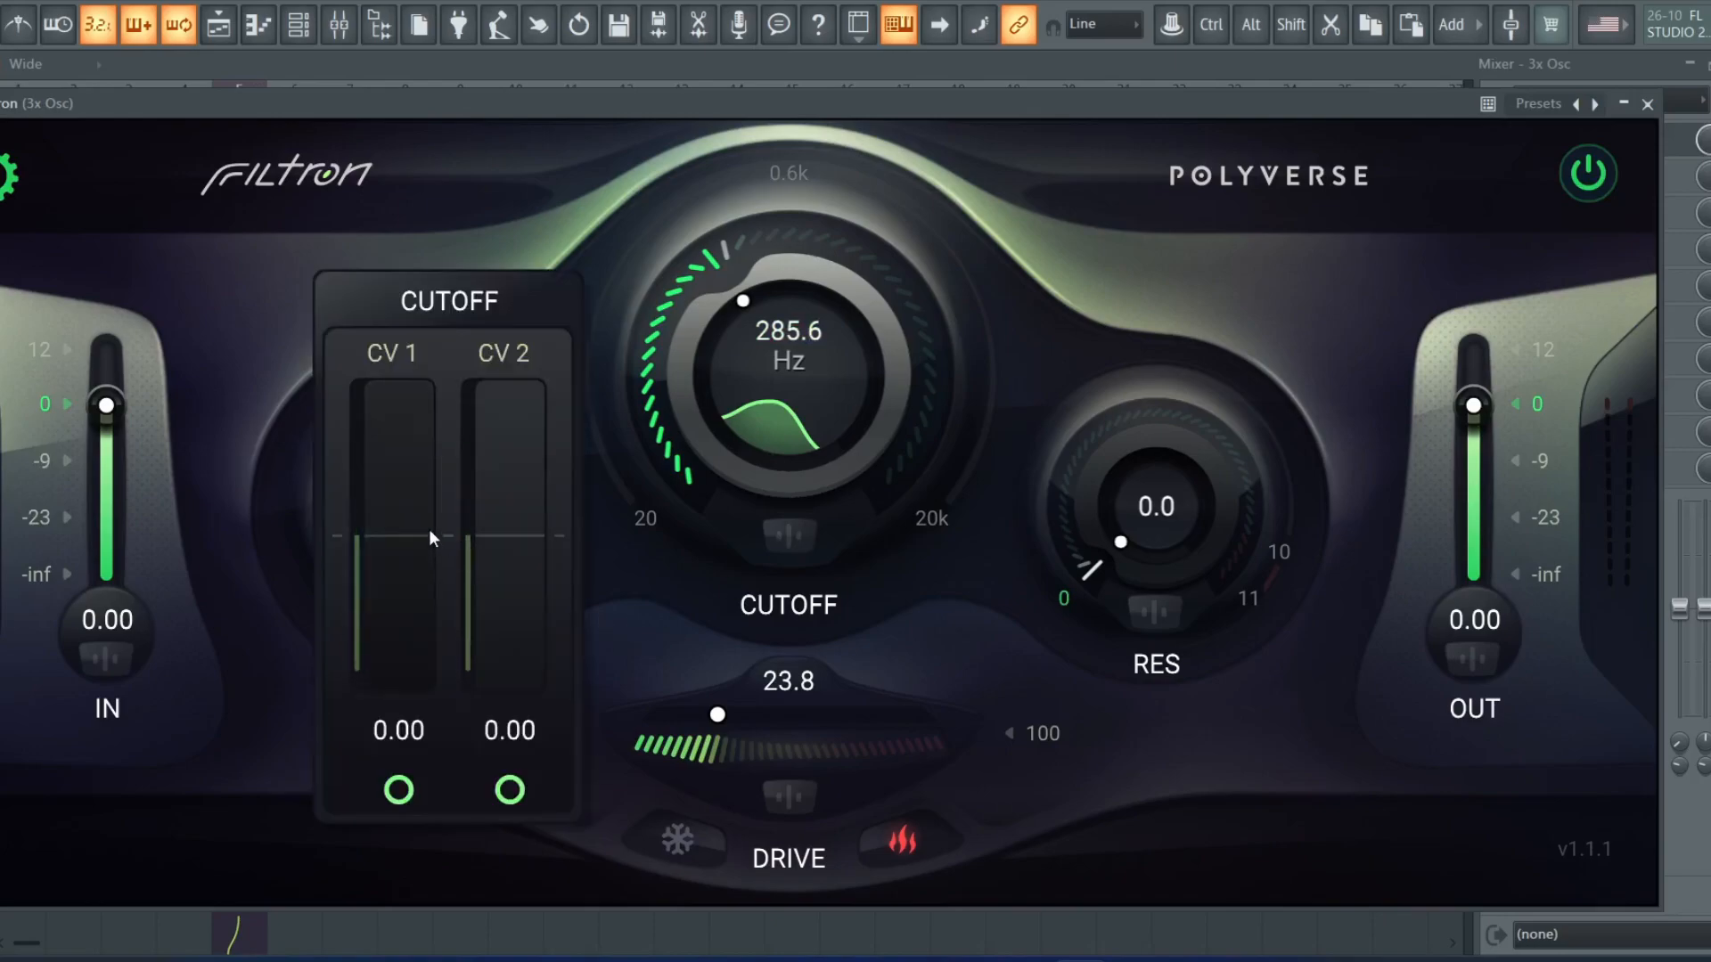
pyautogui.moveTo(393, 544); pyautogui.dragTo(414, 510)
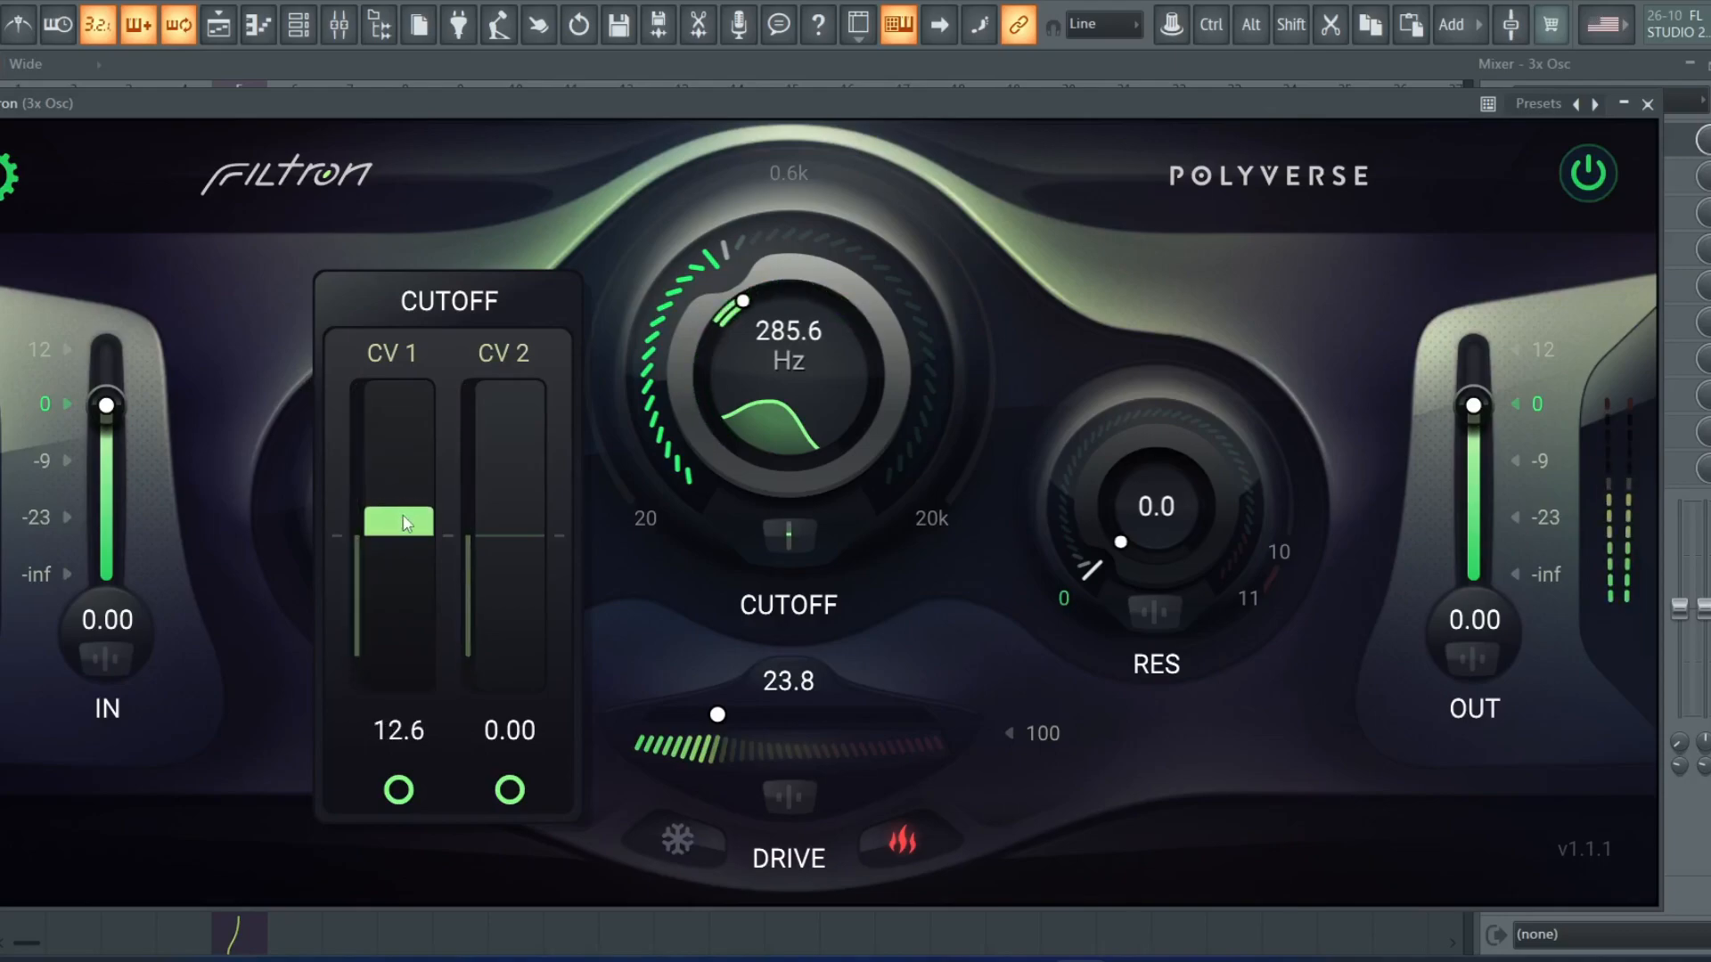
# Raise the cutoff to about 454.6 Hz and increase its CV 1 modulation amount.
pyautogui.moveTo(745, 303); pyautogui.dragTo(795, 383)
pyautogui.click(791, 533)
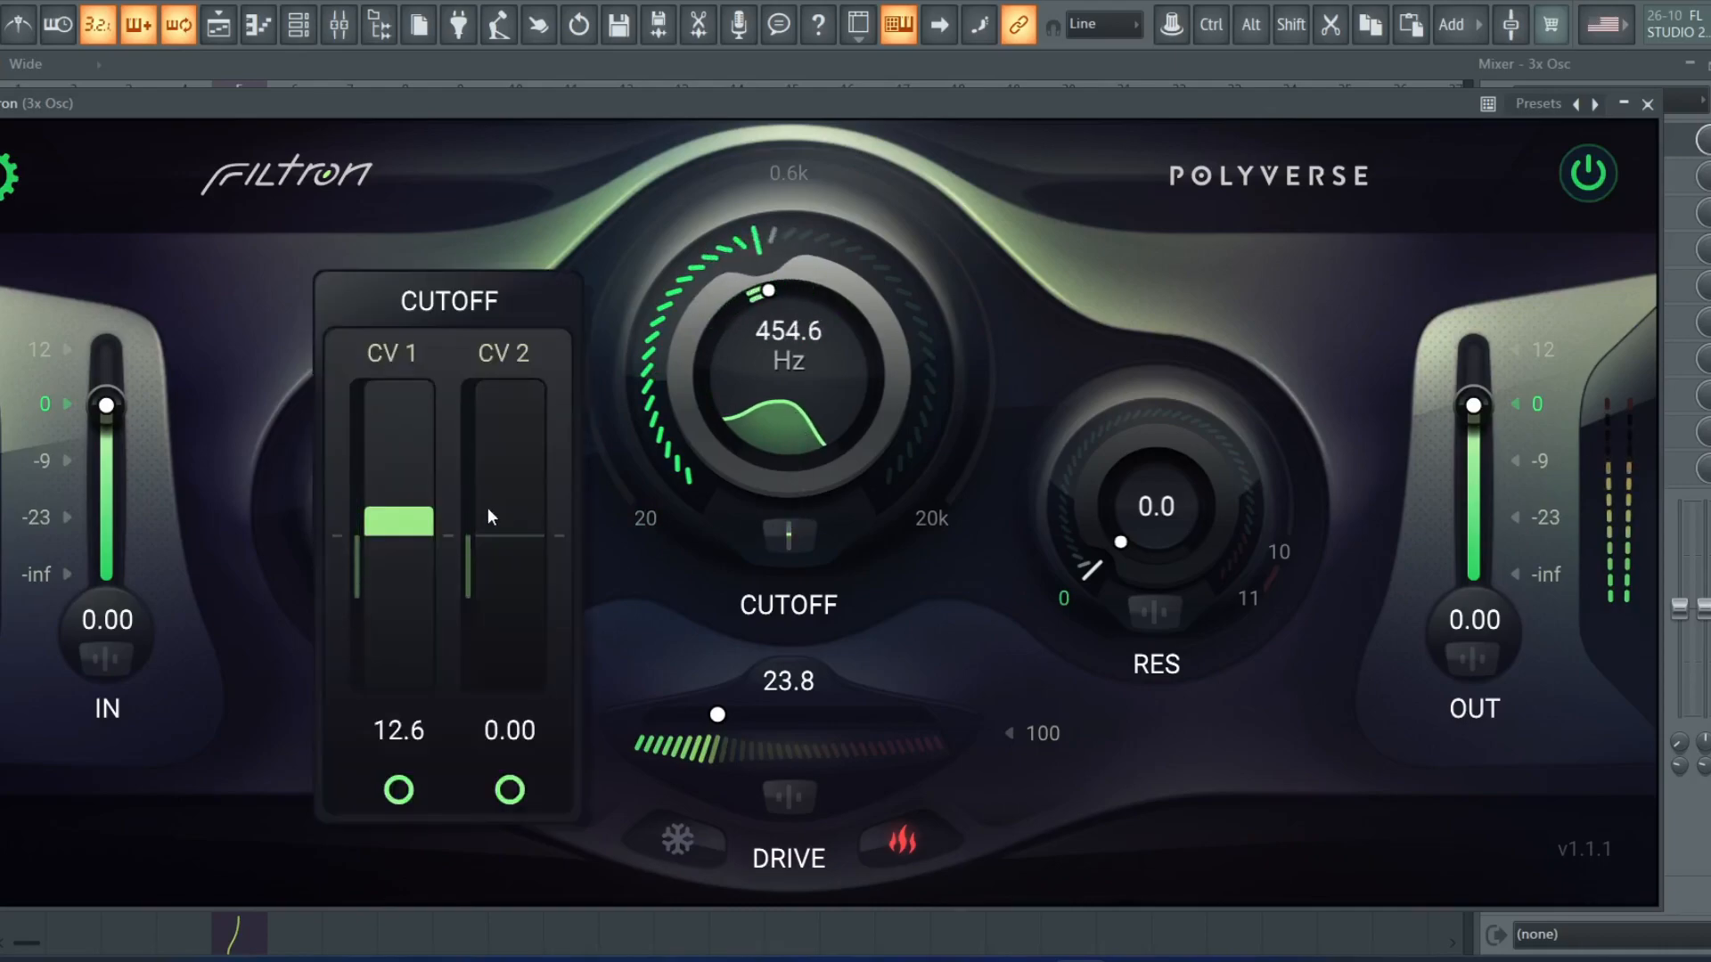
pyautogui.moveTo(397, 526); pyautogui.dragTo(392, 497)
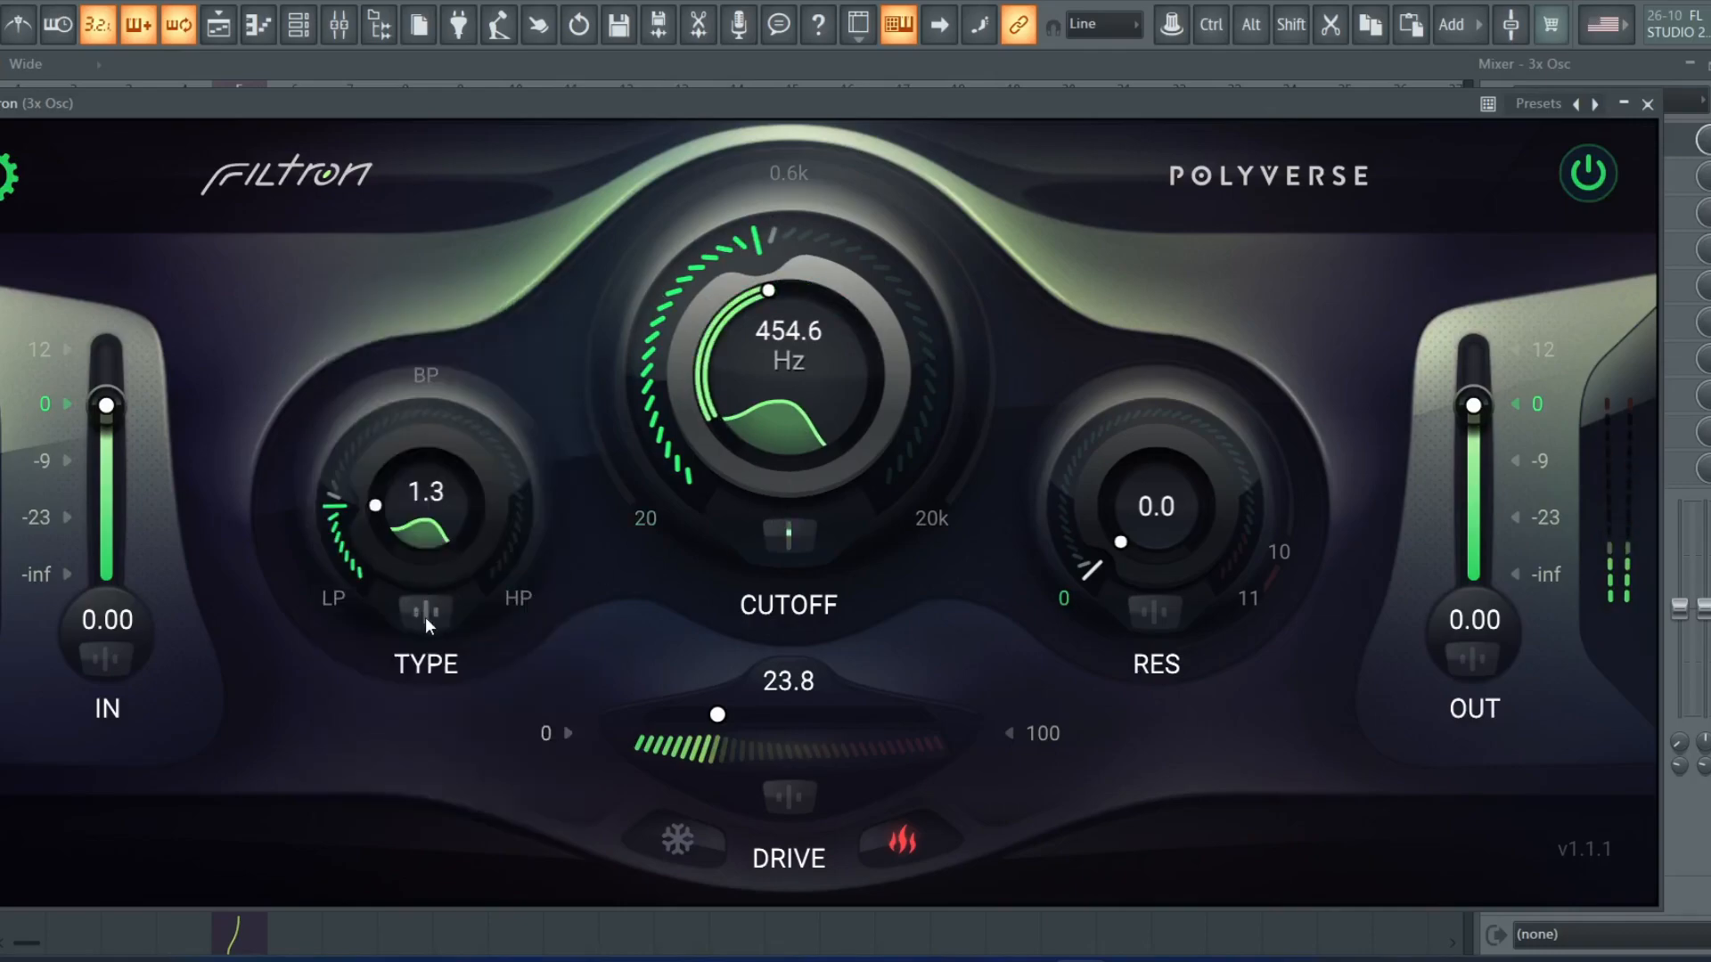
# Set the filter type to about 2.1 and lower the cutoff to about 181.5 Hz.
pyautogui.moveTo(372, 524); pyautogui.dragTo(580, 369)
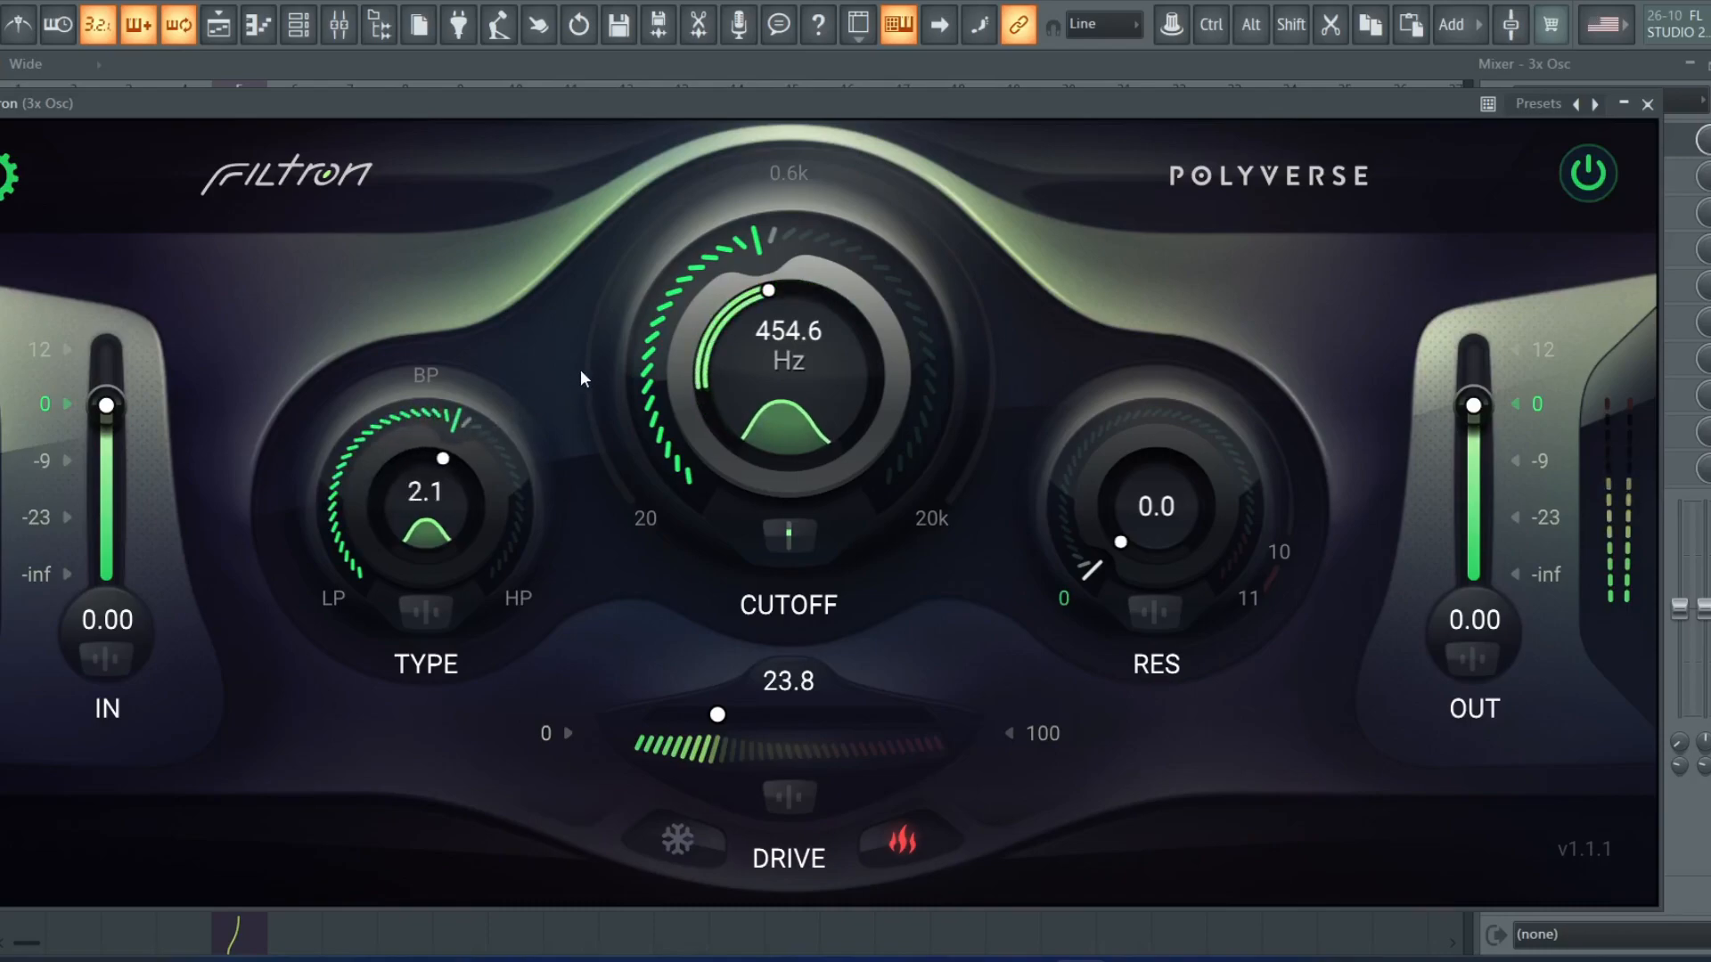
pyautogui.moveTo(760, 308); pyautogui.dragTo(722, 360)
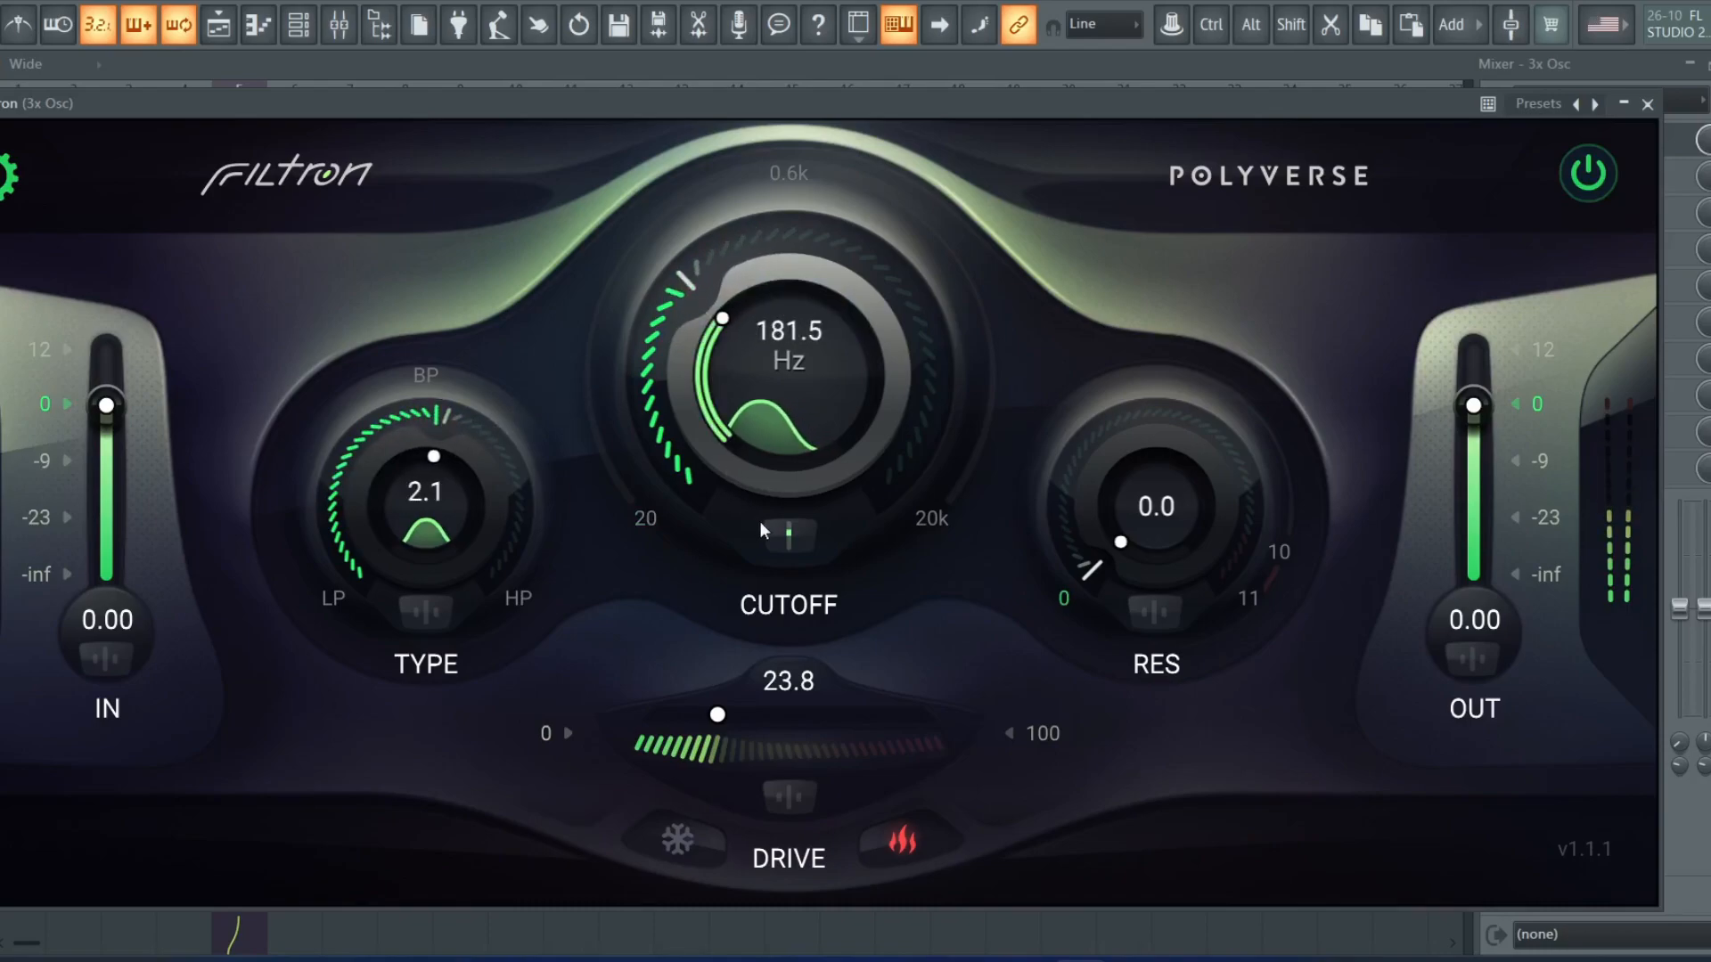
# Adjust the cutoff's CV 1 modulation to about 46.8 and try out the CV 2 amount.
pyautogui.click(776, 534)
pyautogui.moveTo(401, 501)
pyautogui.mouseDown()
pyautogui.moveTo(407, 585)
pyautogui.moveTo(403, 515)
pyautogui.mouseUp()
pyautogui.moveTo(505, 533); pyautogui.dragTo(522, 465)
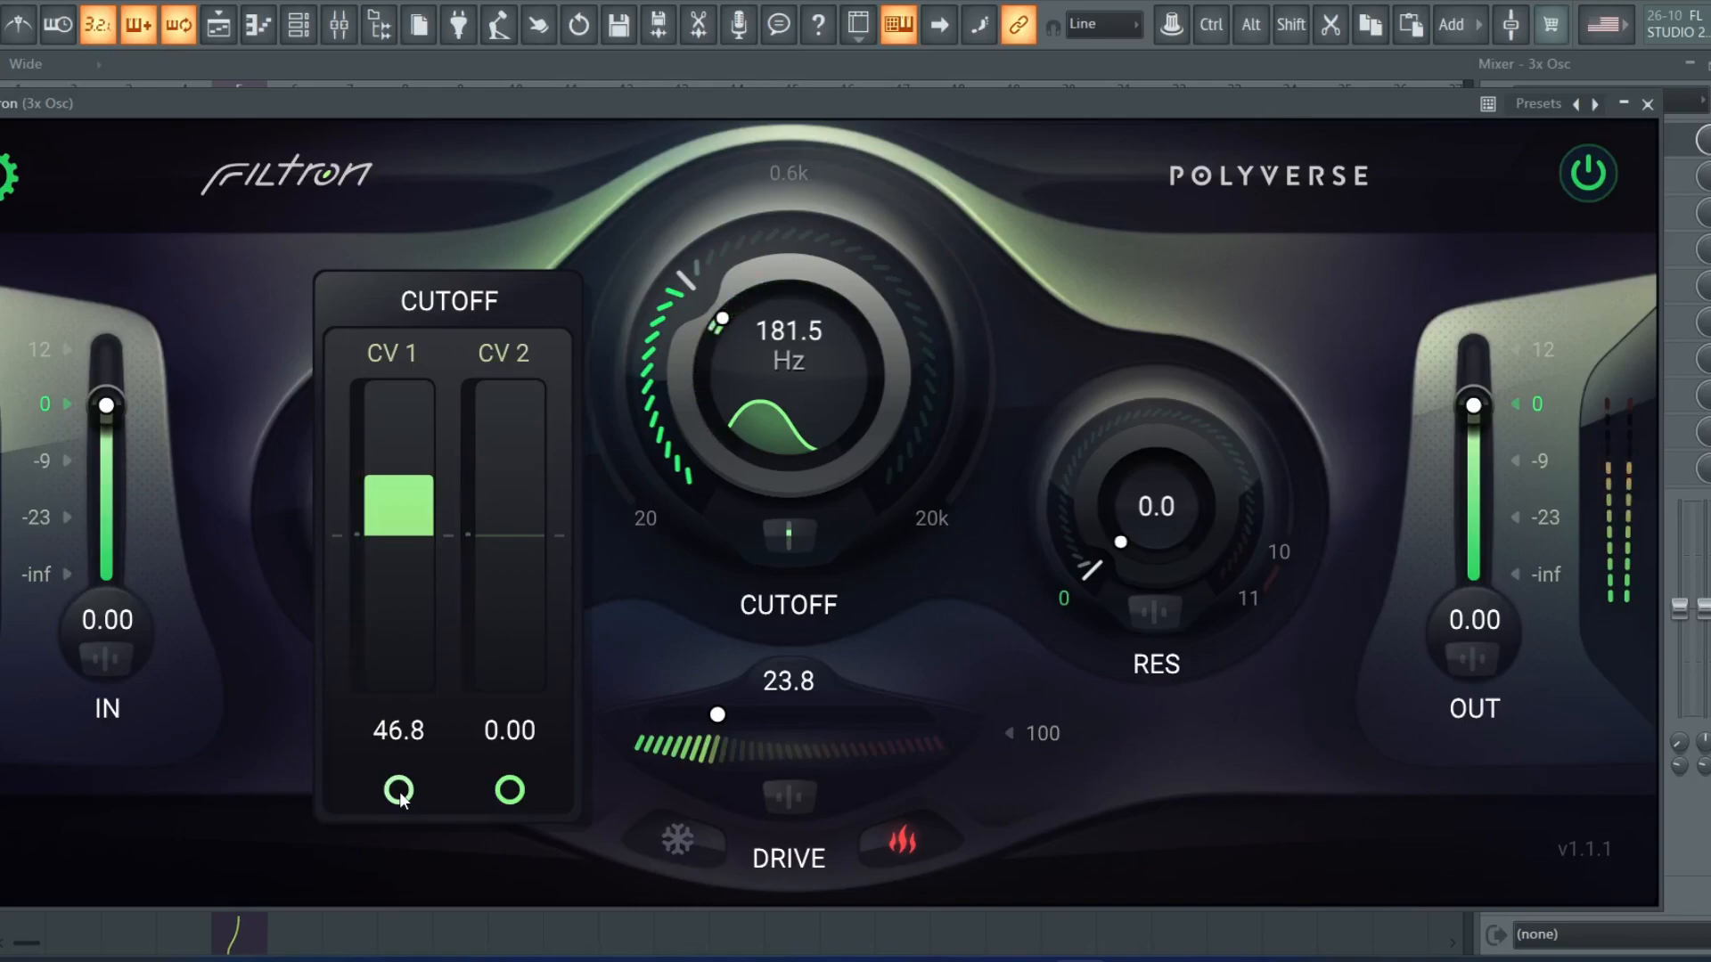
# Switch the cutoff's CV 1 to opposing stereo modulation, set it to about -37.5, and close Filtron.
pyautogui.click(399, 791)
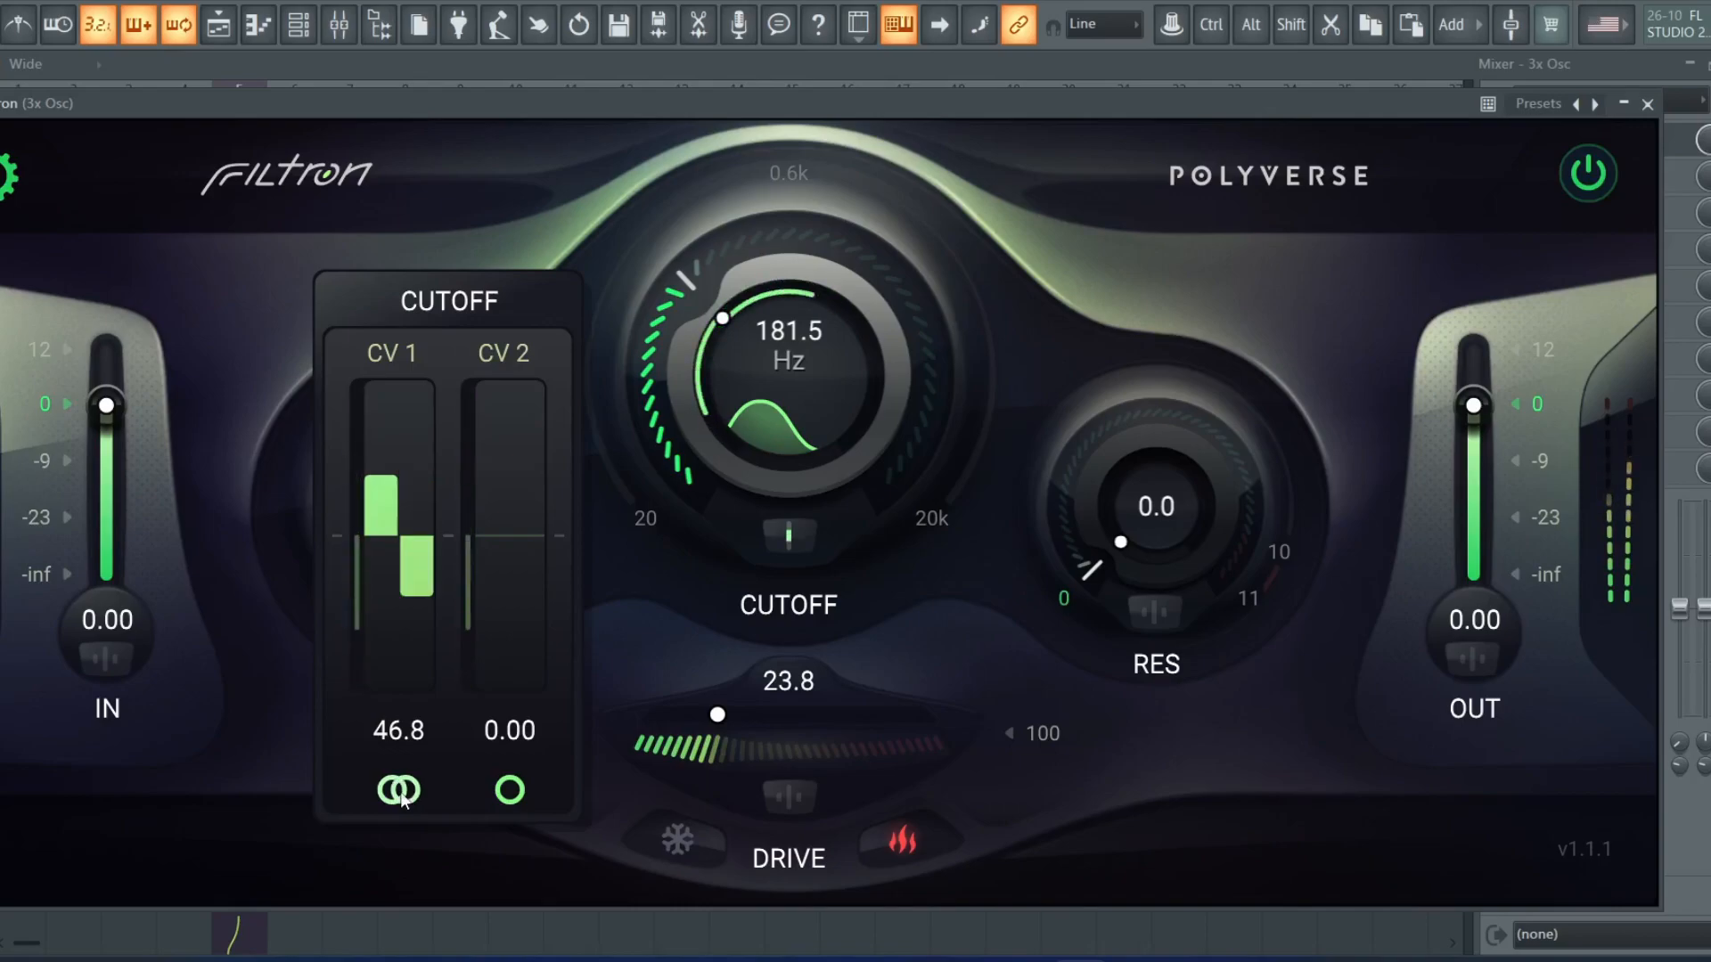
pyautogui.moveTo(385, 501); pyautogui.dragTo(420, 617)
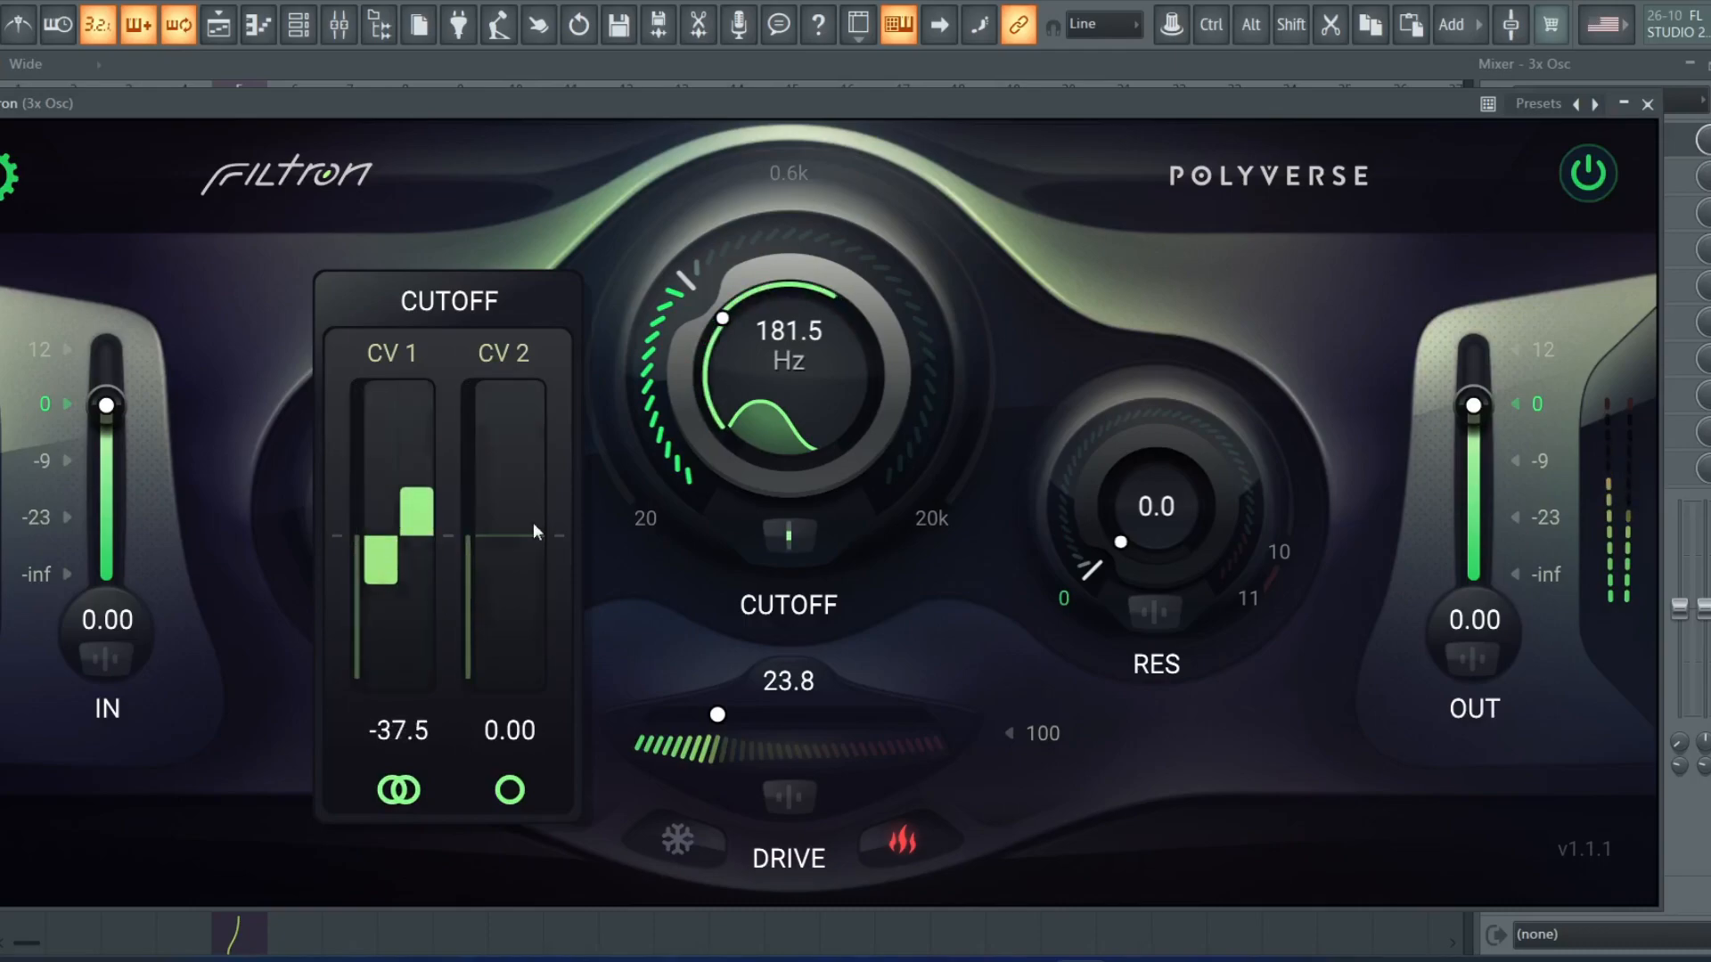
pyautogui.click(1648, 104)
# Open Gatekeeper on mixer track Insert 6 and load the Init preset, followed by the Rhythmic preset Gatekeeper.
pyautogui.click(302, 209)
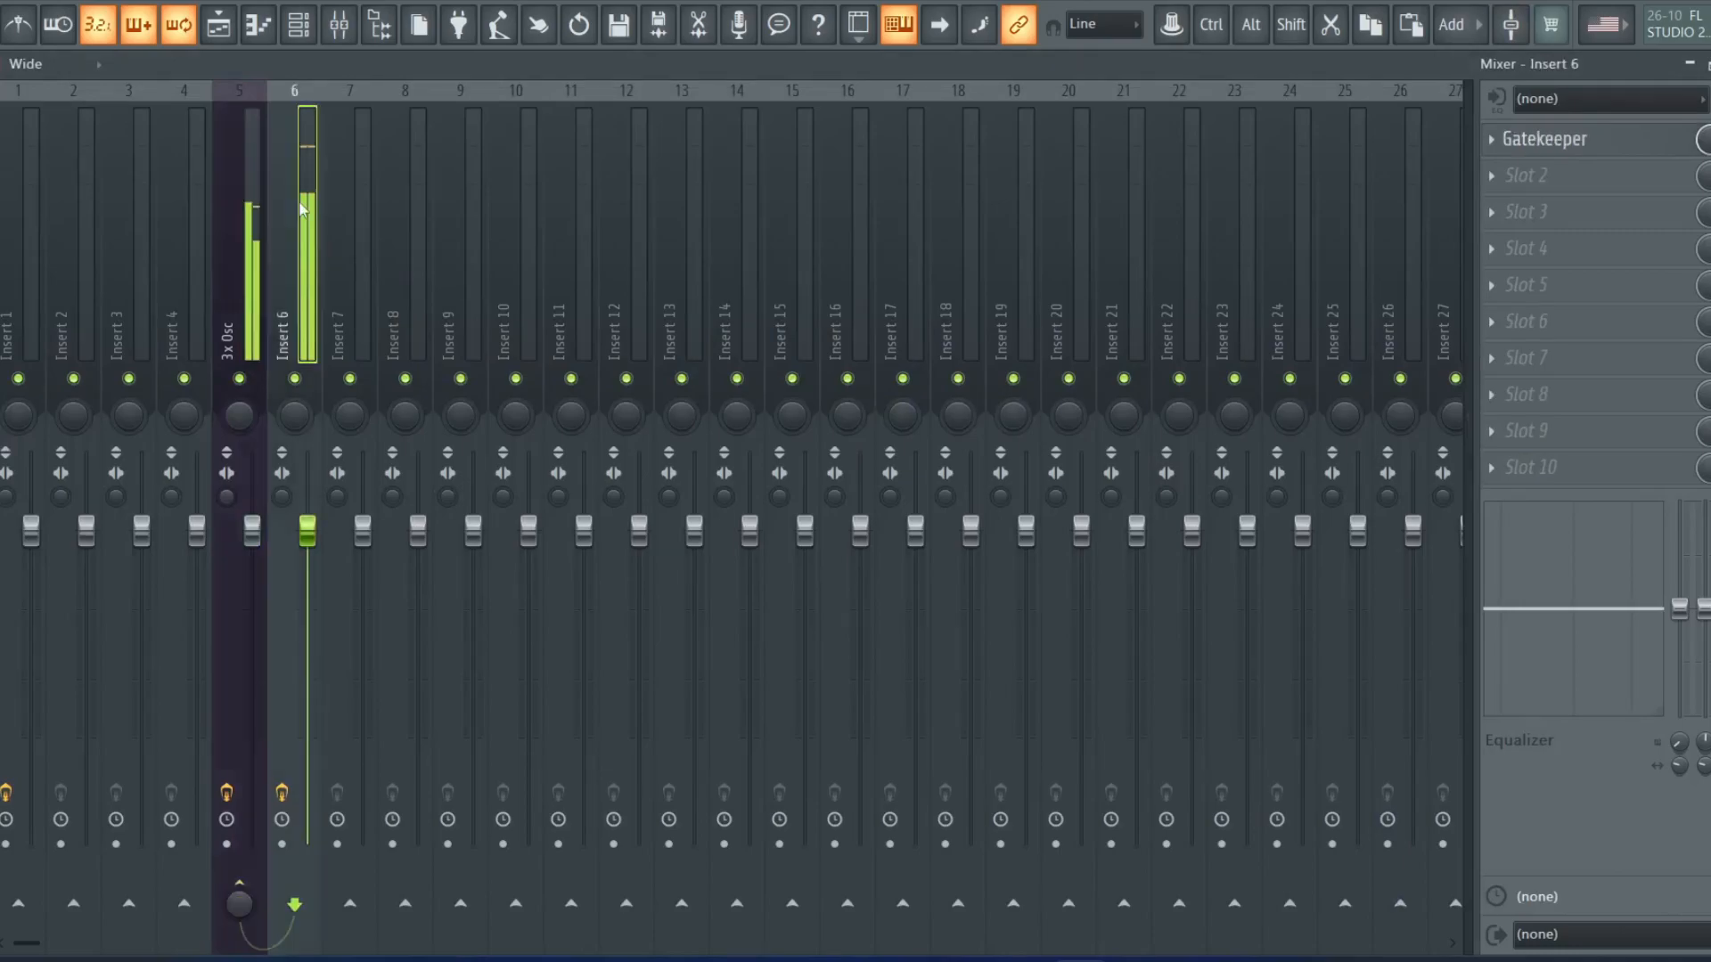
pyautogui.click(1550, 140)
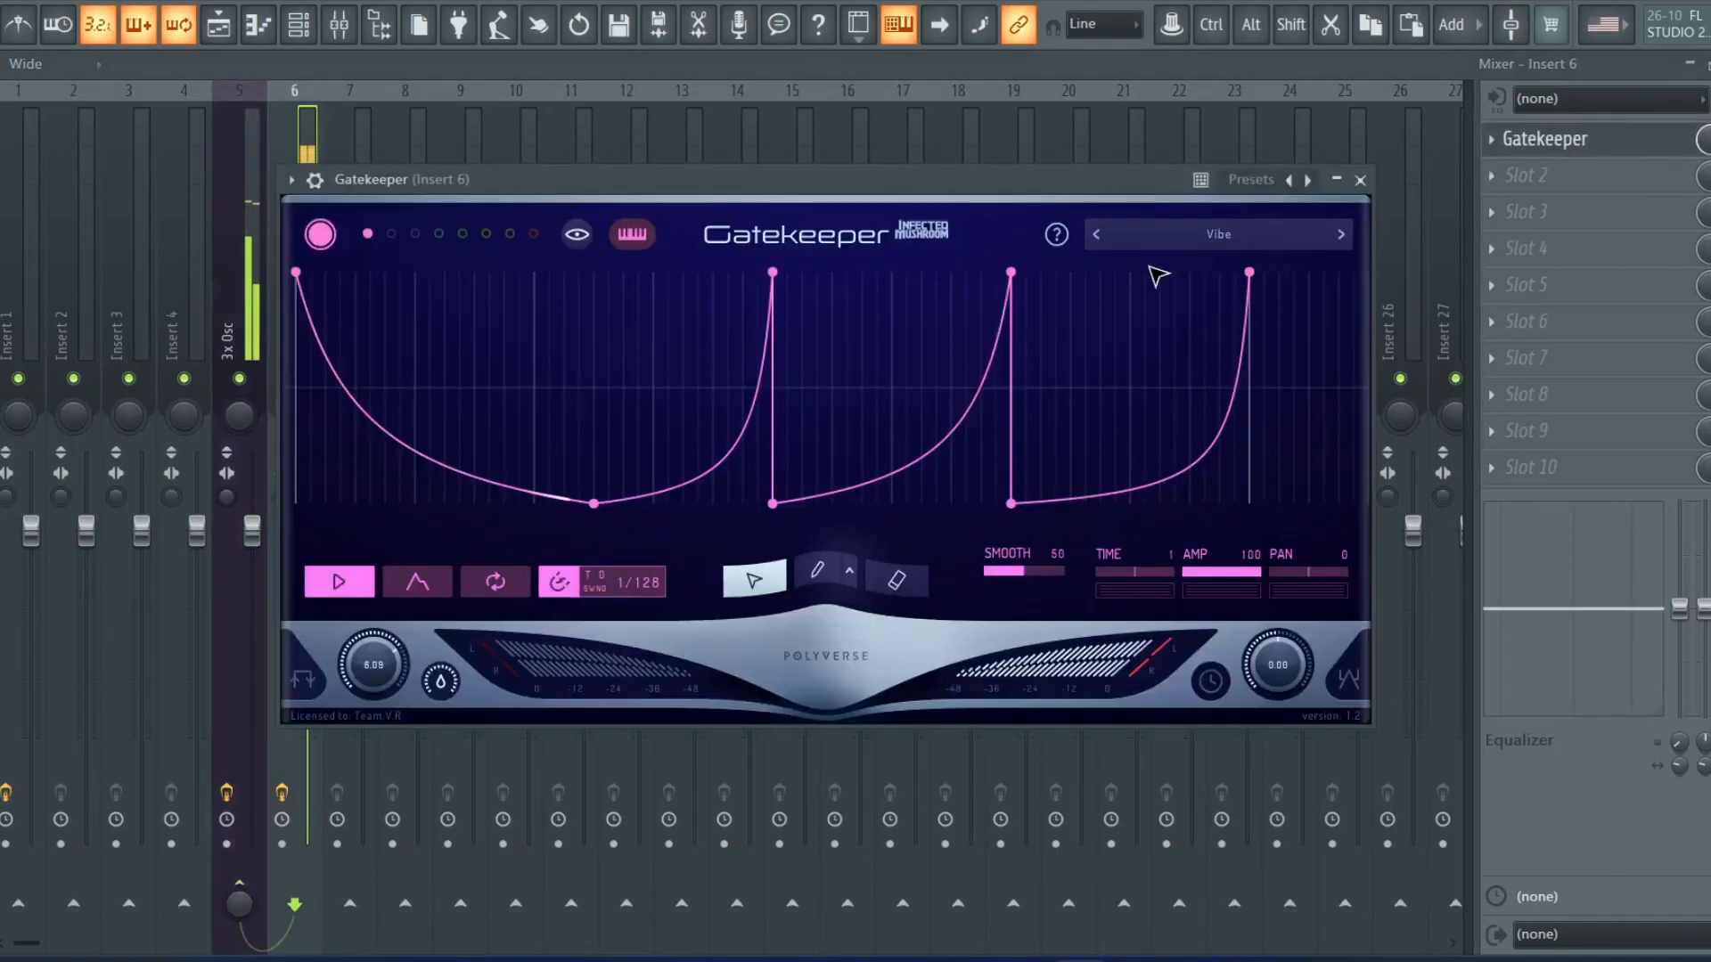
pyautogui.click(1212, 235)
pyautogui.click(1218, 306)
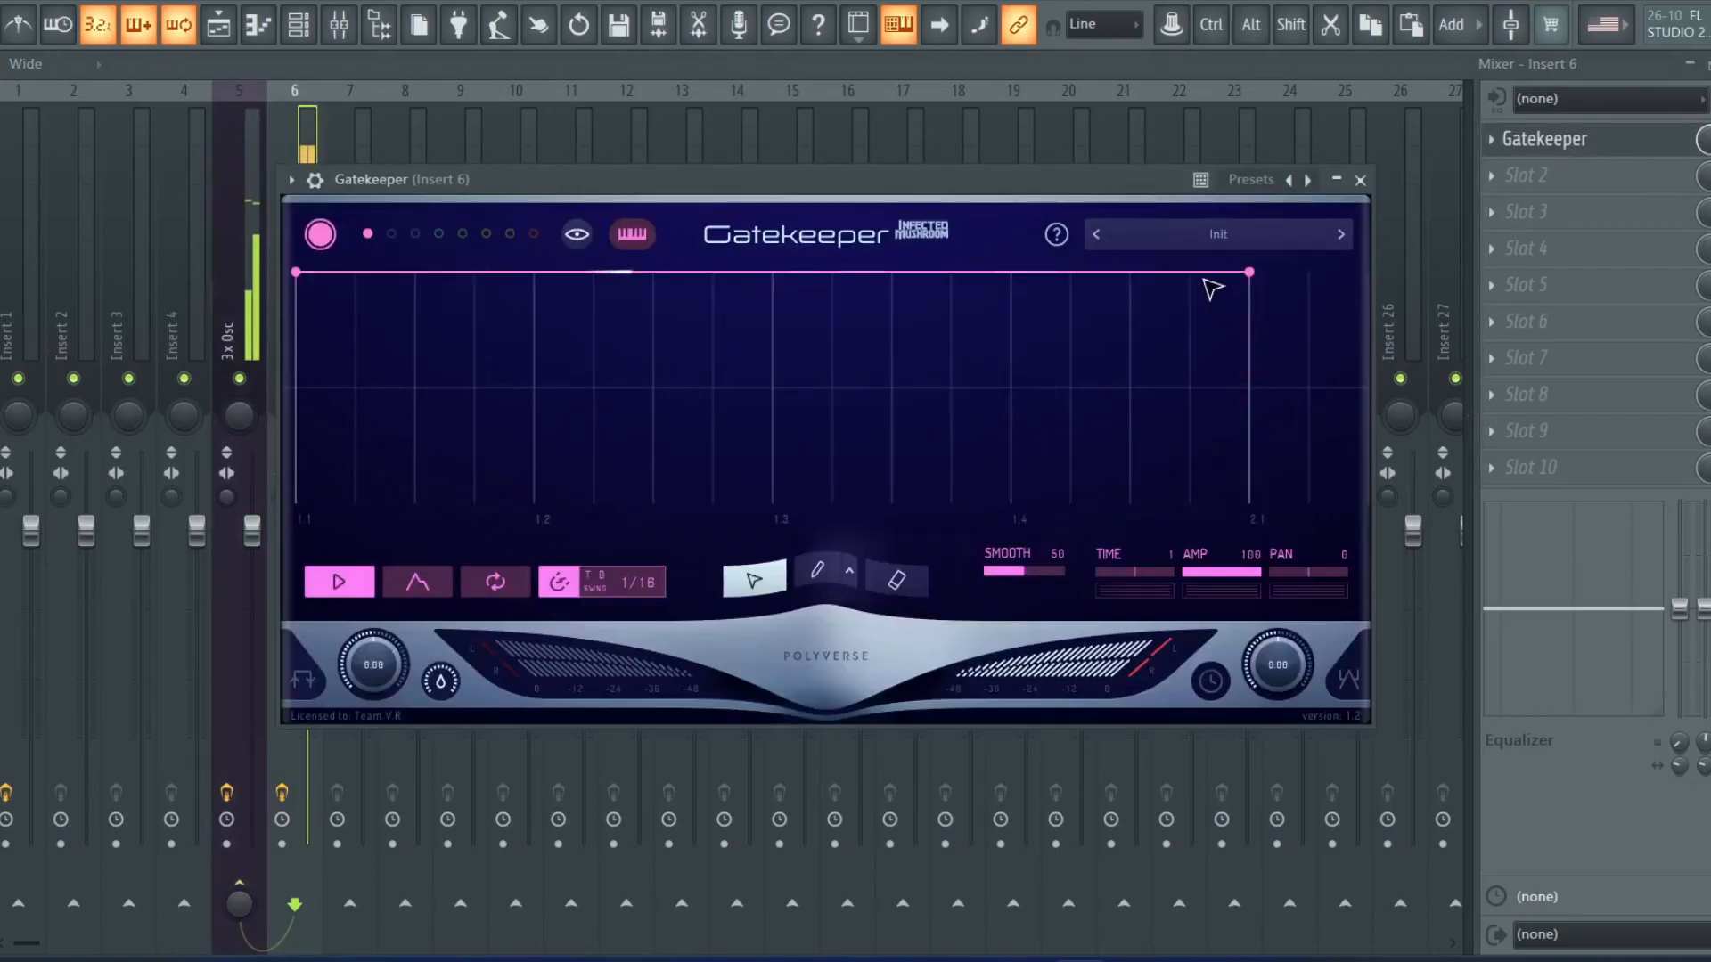
pyautogui.click(1262, 234)
pyautogui.moveTo(1207, 329)
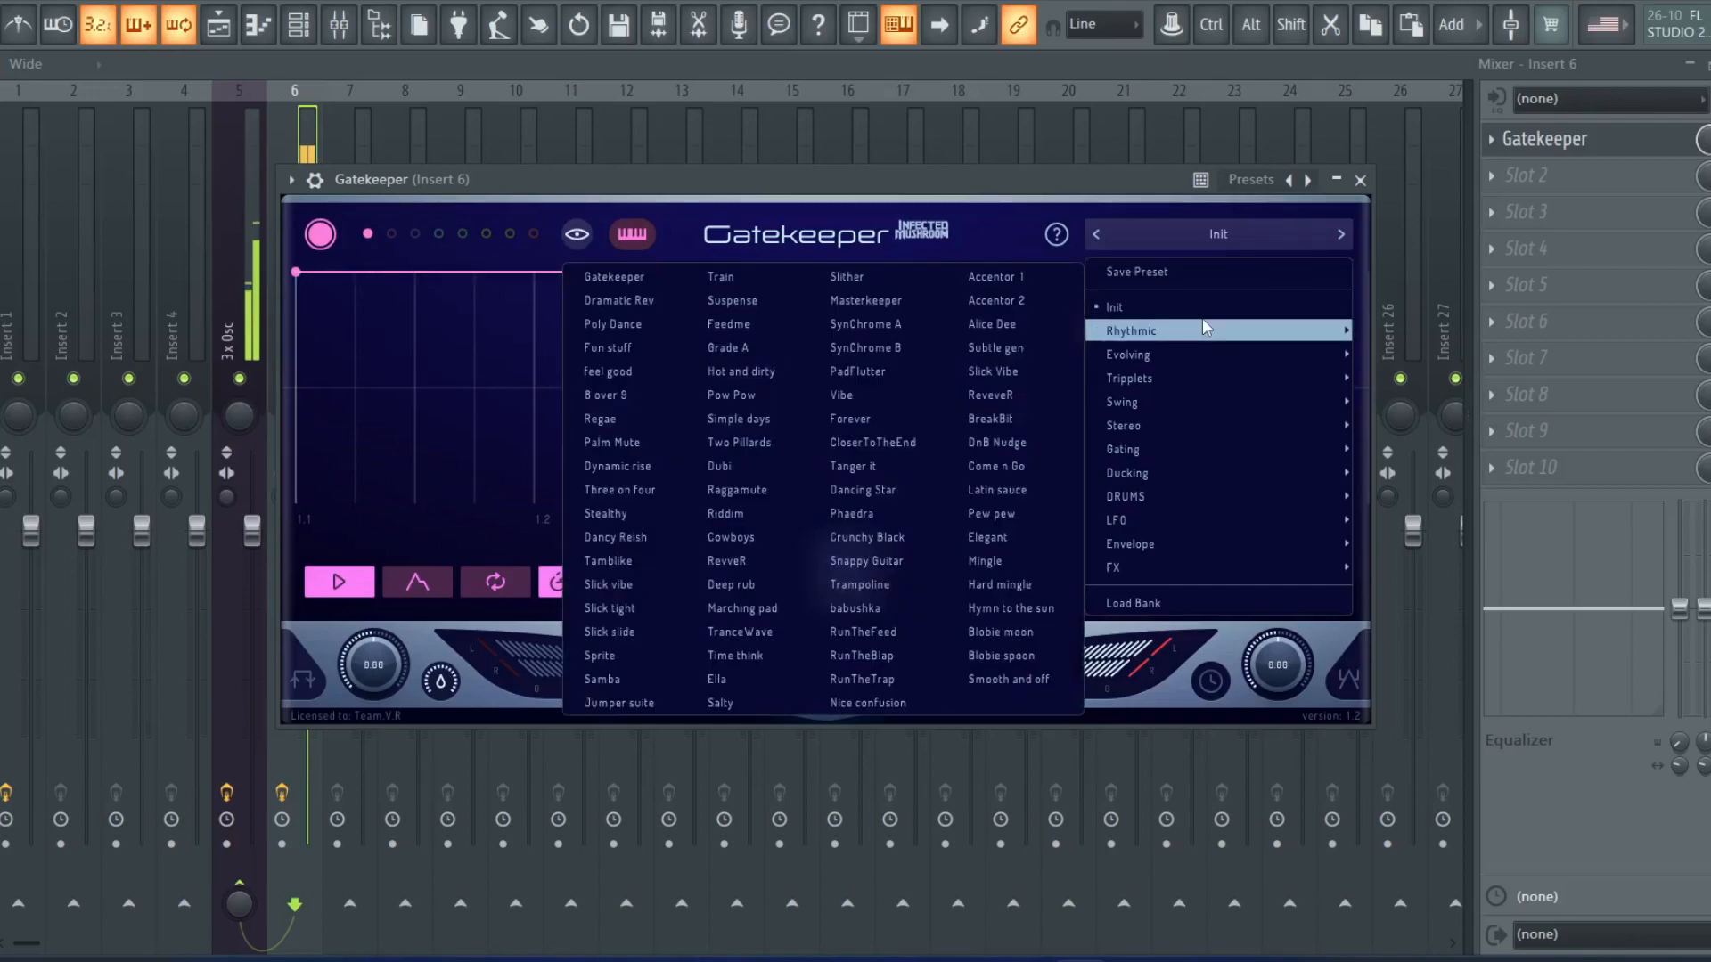
pyautogui.click(615, 277)
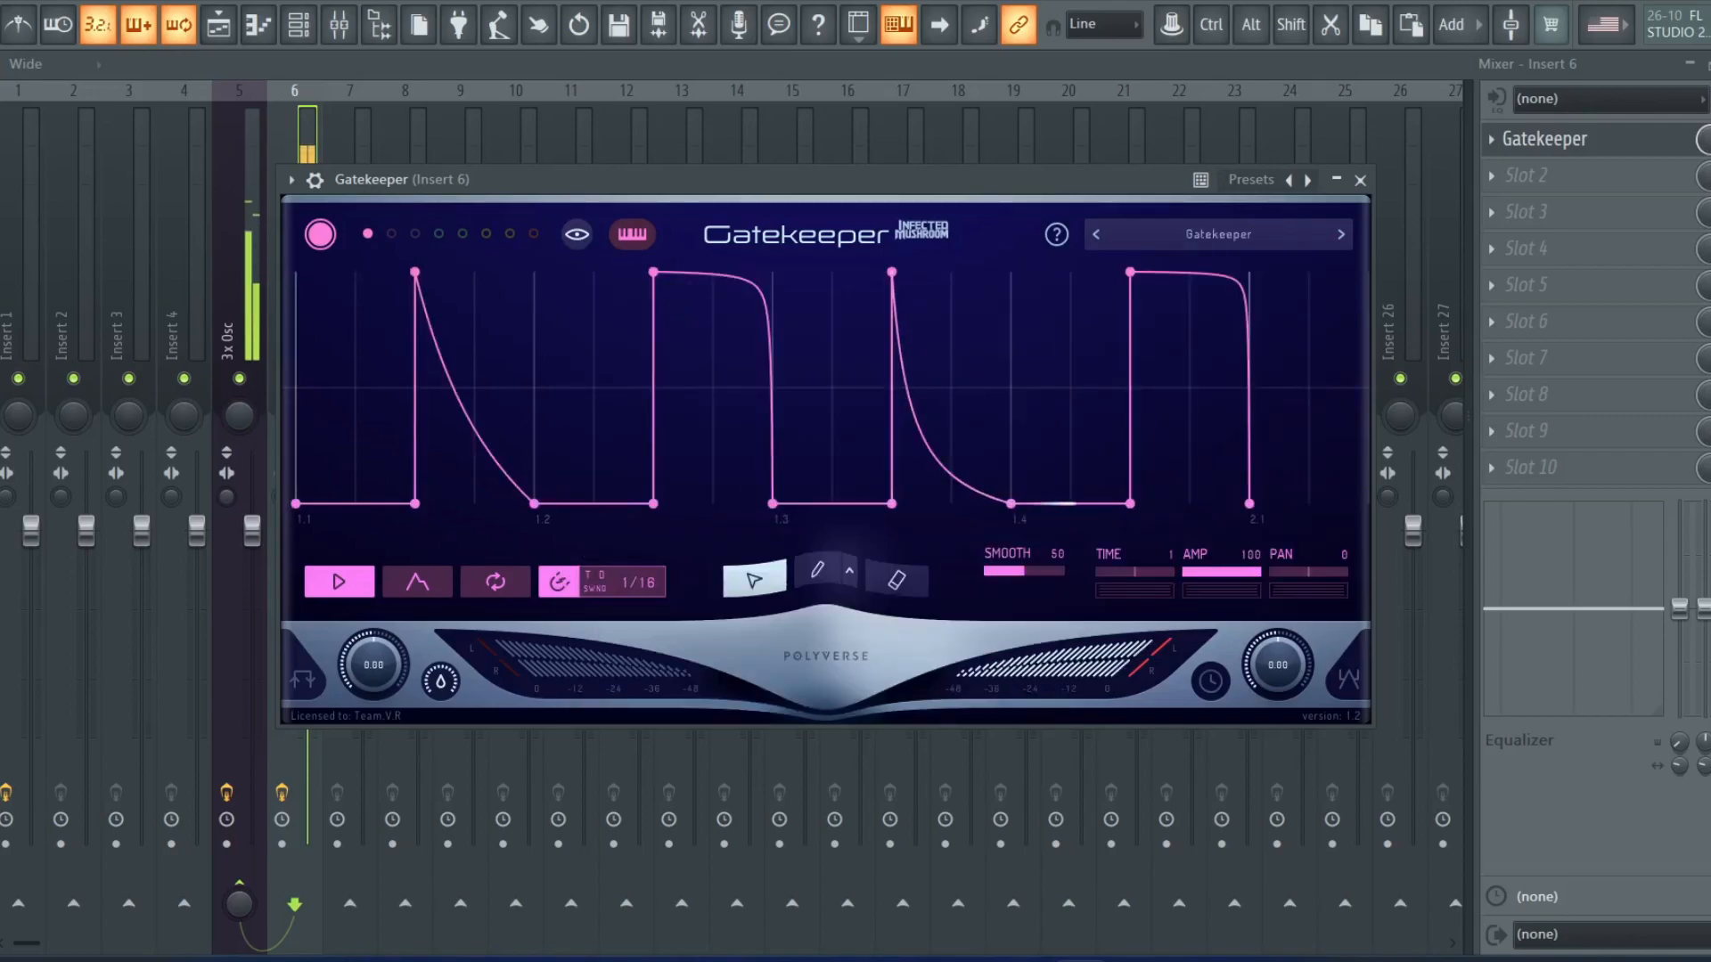
# Audition the Dramatic Rev and Poly Dance presets, load Fun stuff, and close Gatekeeper.
pyautogui.click(1345, 241)
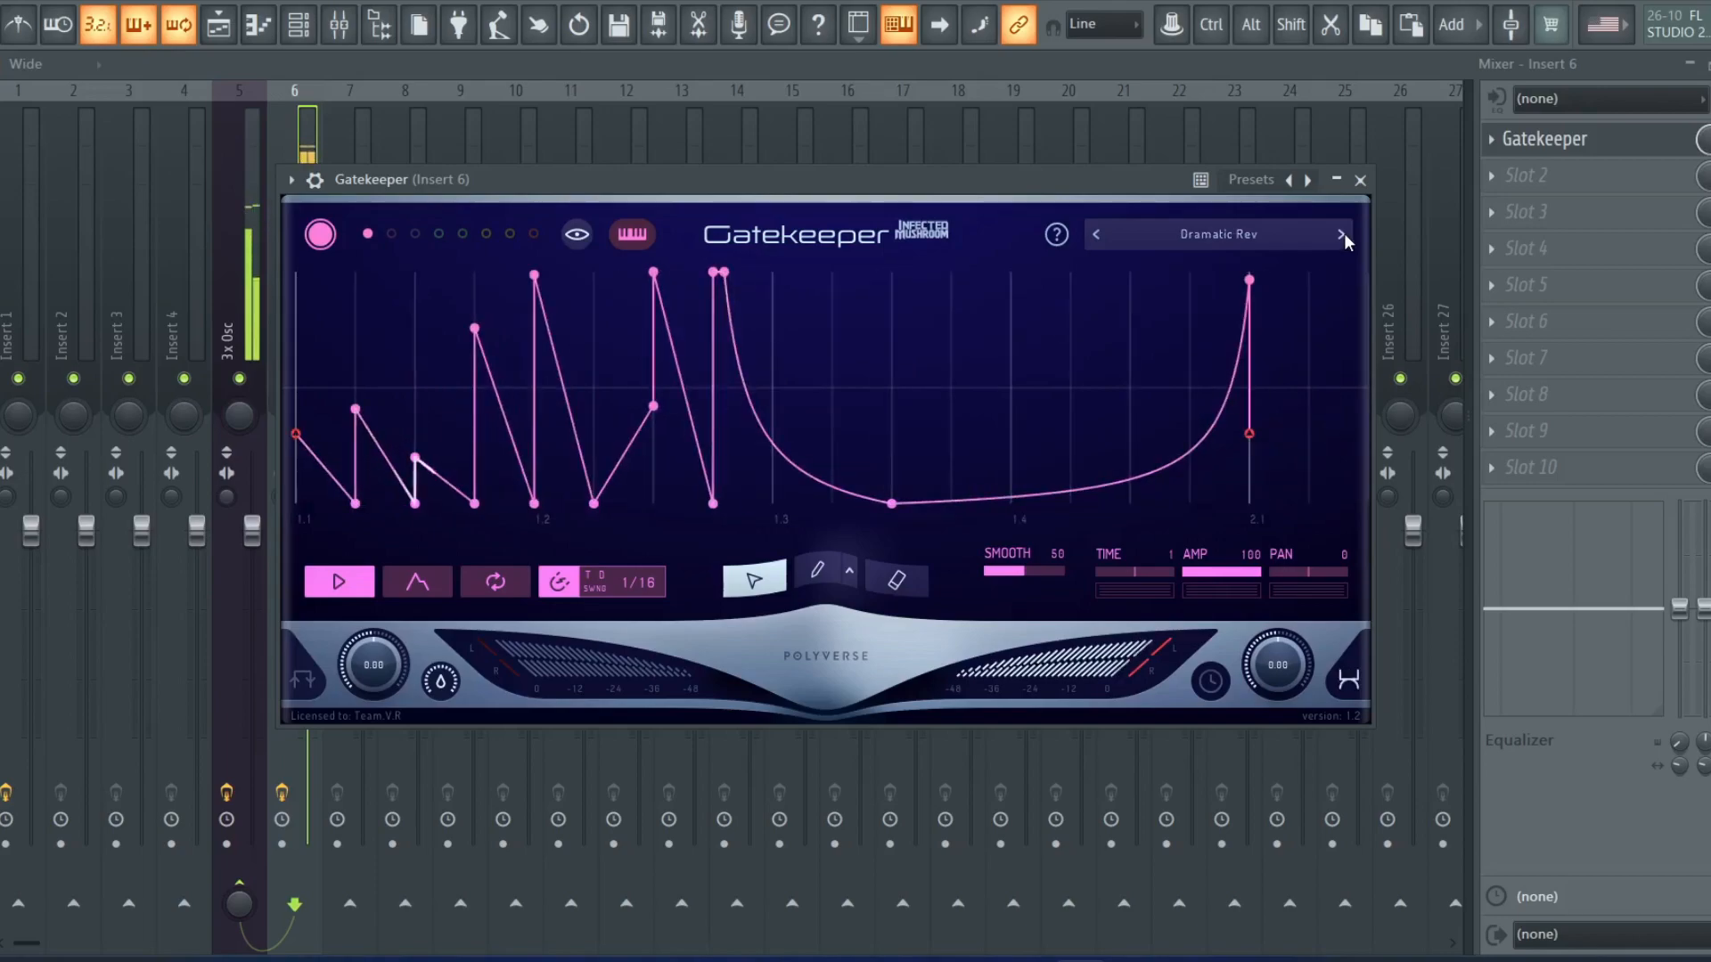
pyautogui.click(1345, 240)
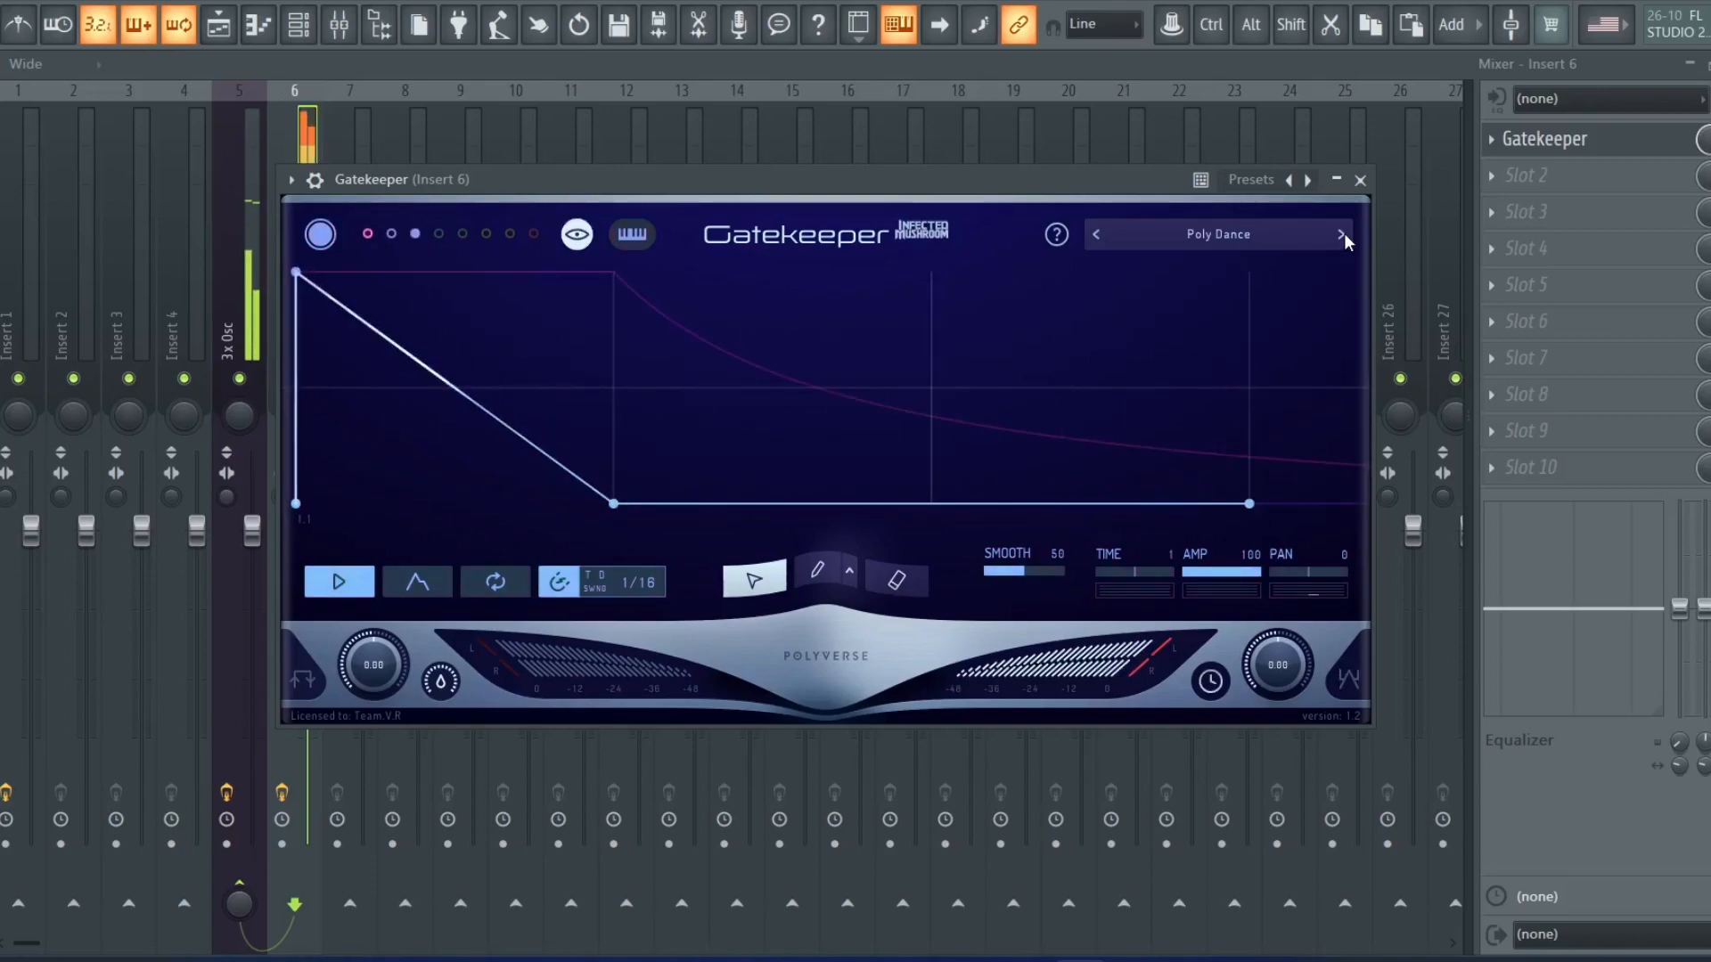
pyautogui.click(1345, 241)
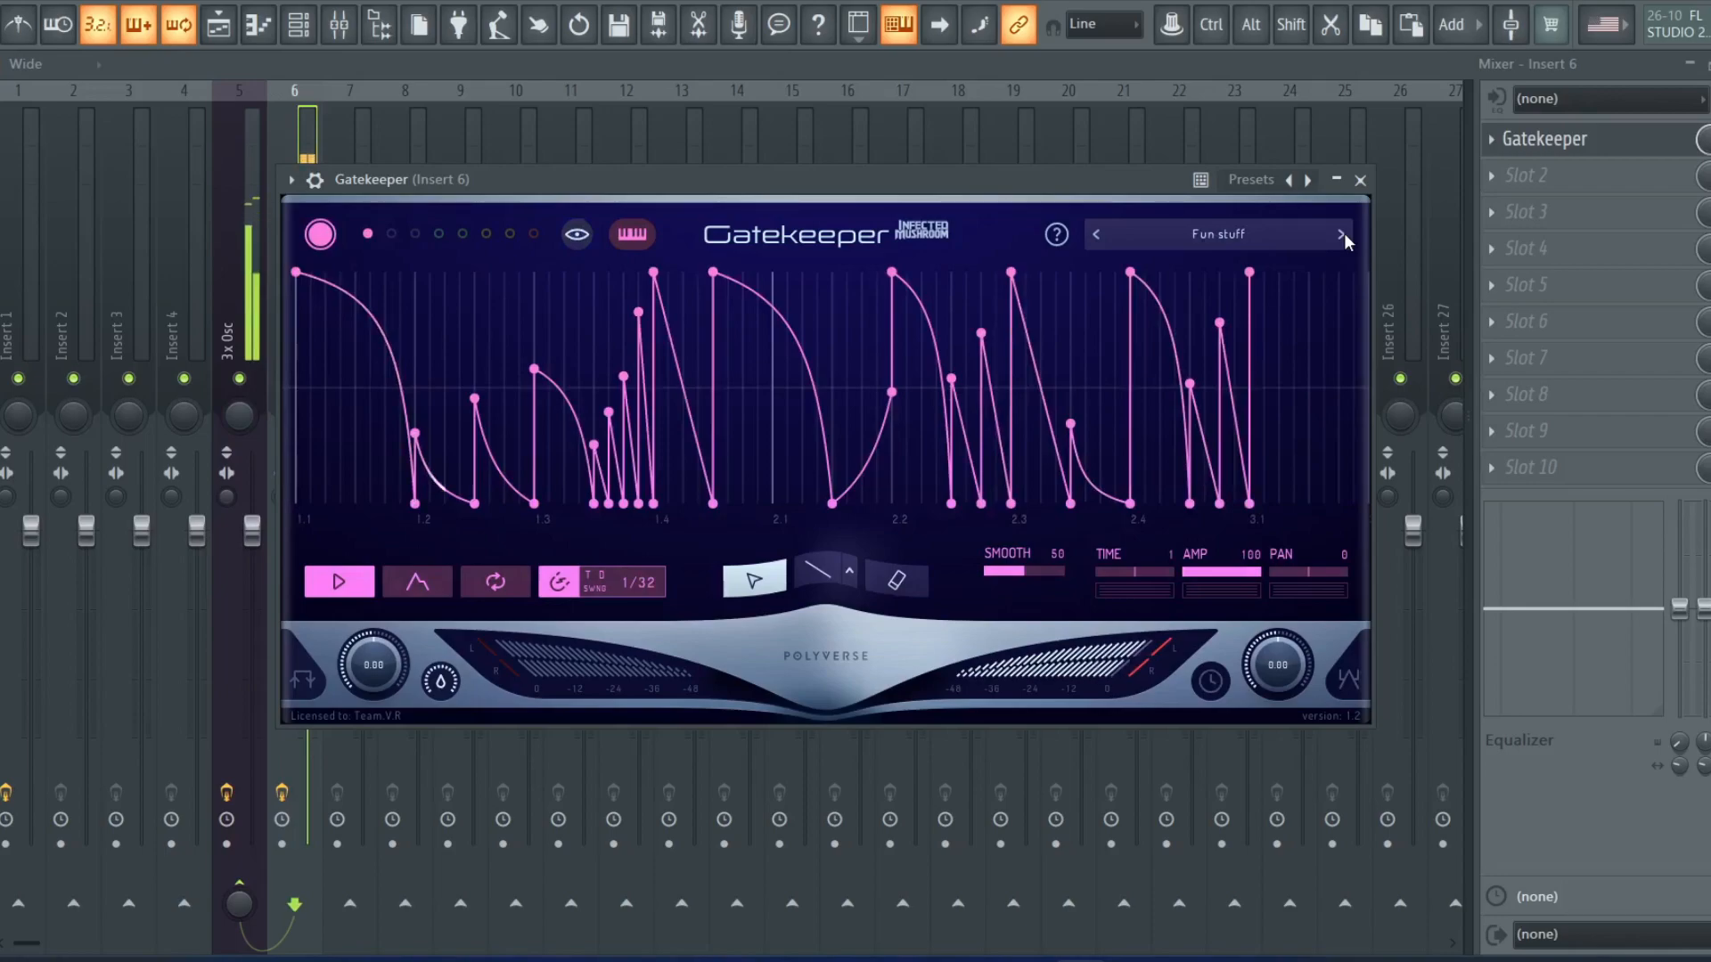
pyautogui.click(1360, 180)
# In Filtron on the 3x Osc track, modulate the cutoff with independent CV 1 amounts of about 50.6 for L and 33.7 for R.
pyautogui.click(233, 165)
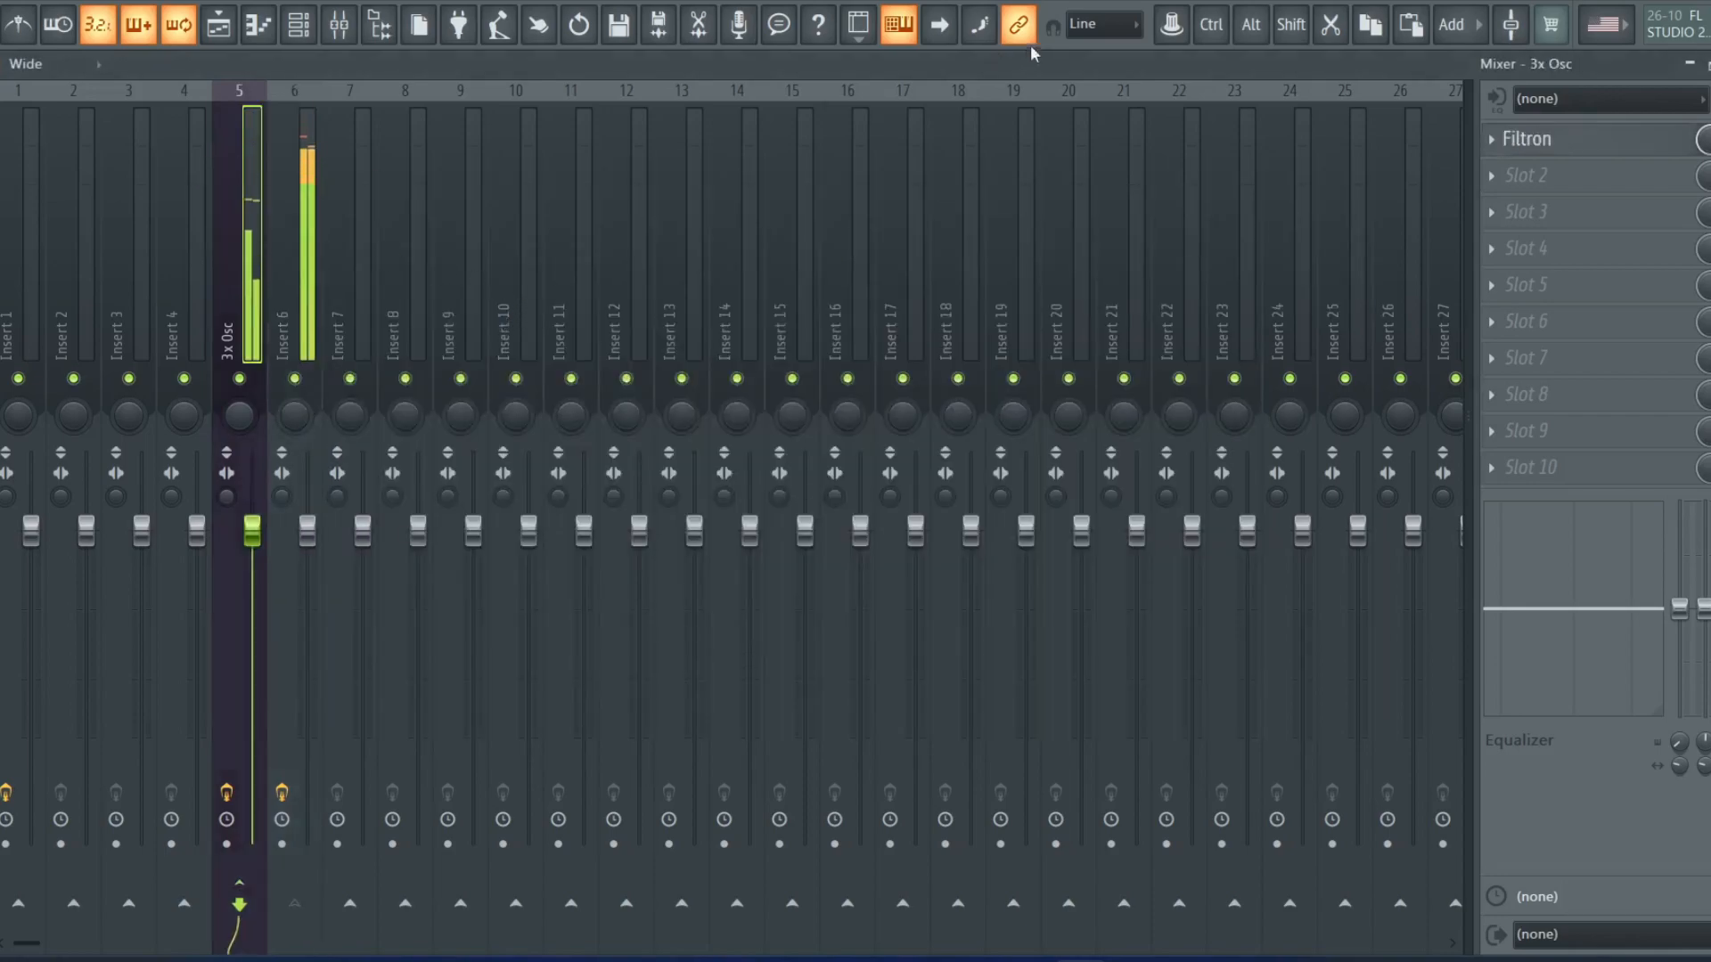
pyautogui.click(1541, 139)
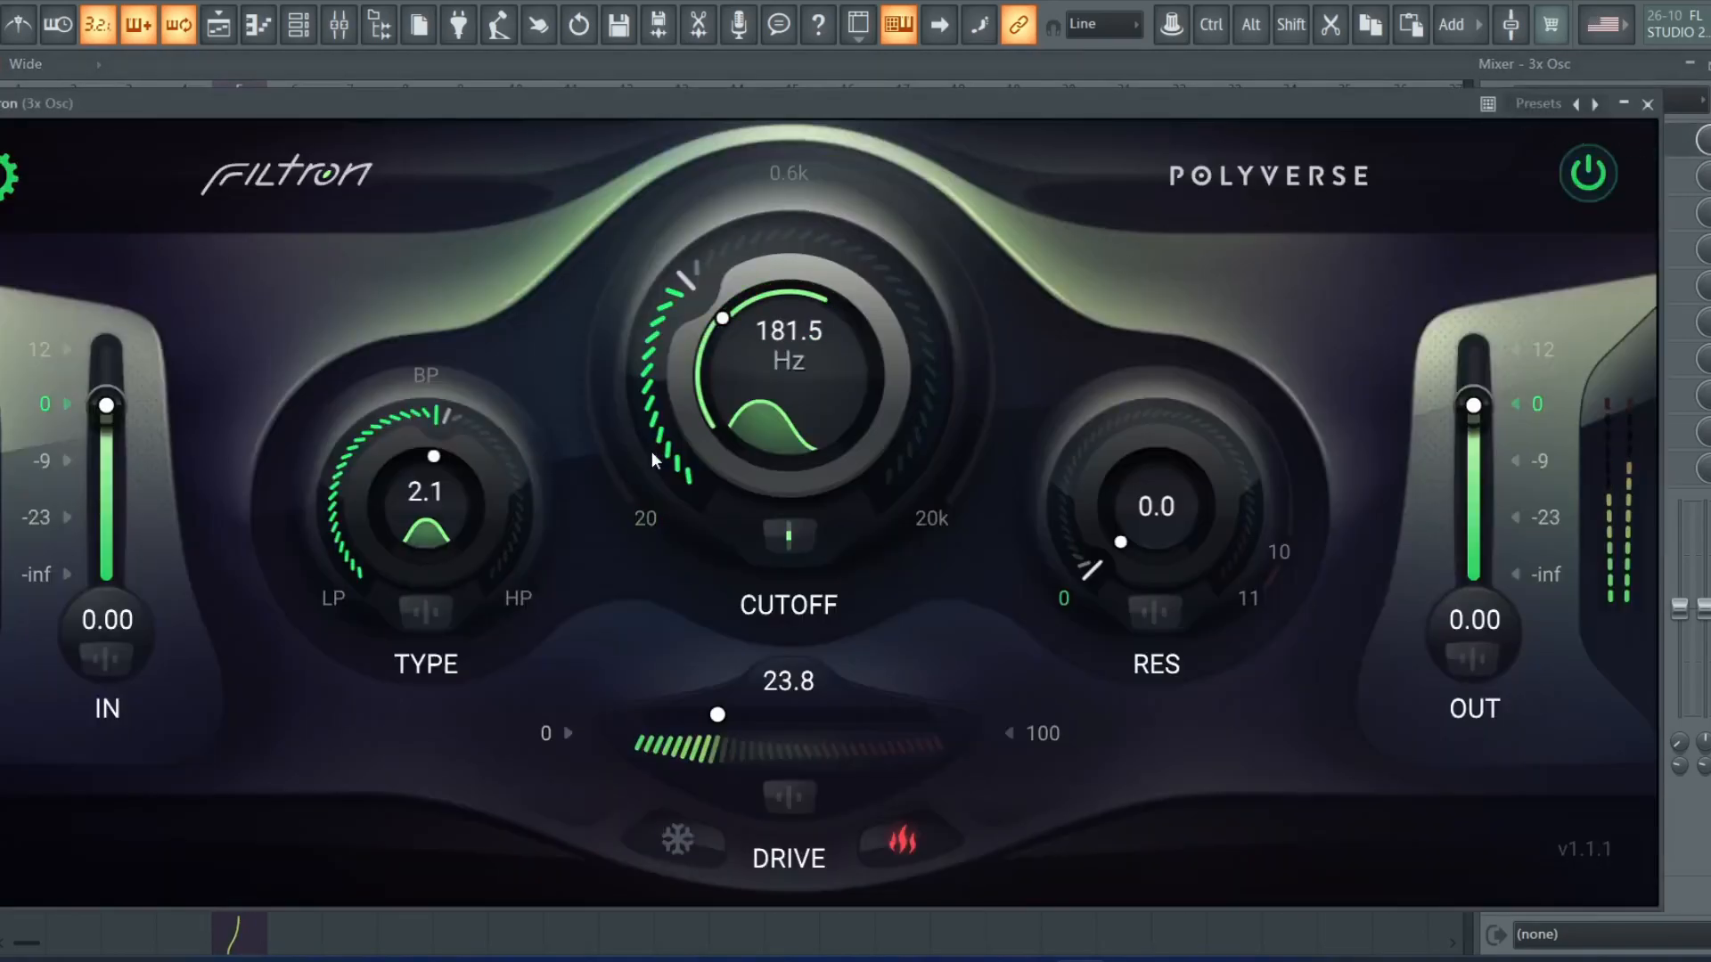
pyautogui.click(789, 533)
pyautogui.moveTo(428, 504); pyautogui.dragTo(390, 463)
pyautogui.moveTo(428, 524); pyautogui.dragTo(381, 494)
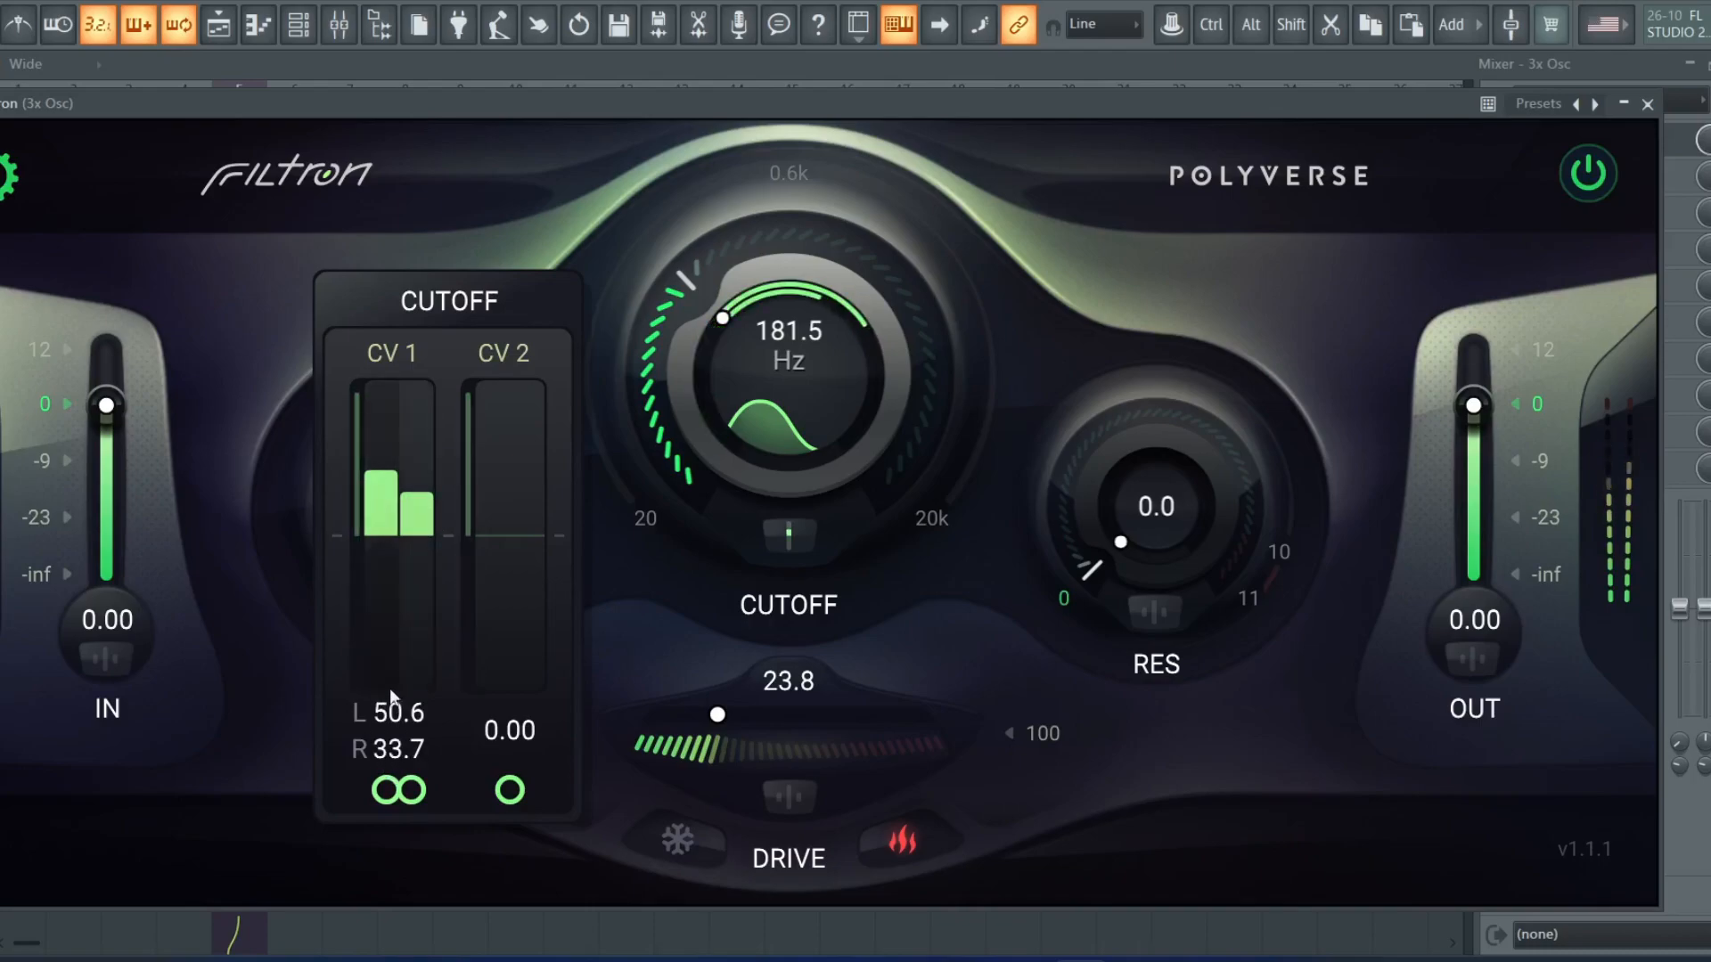